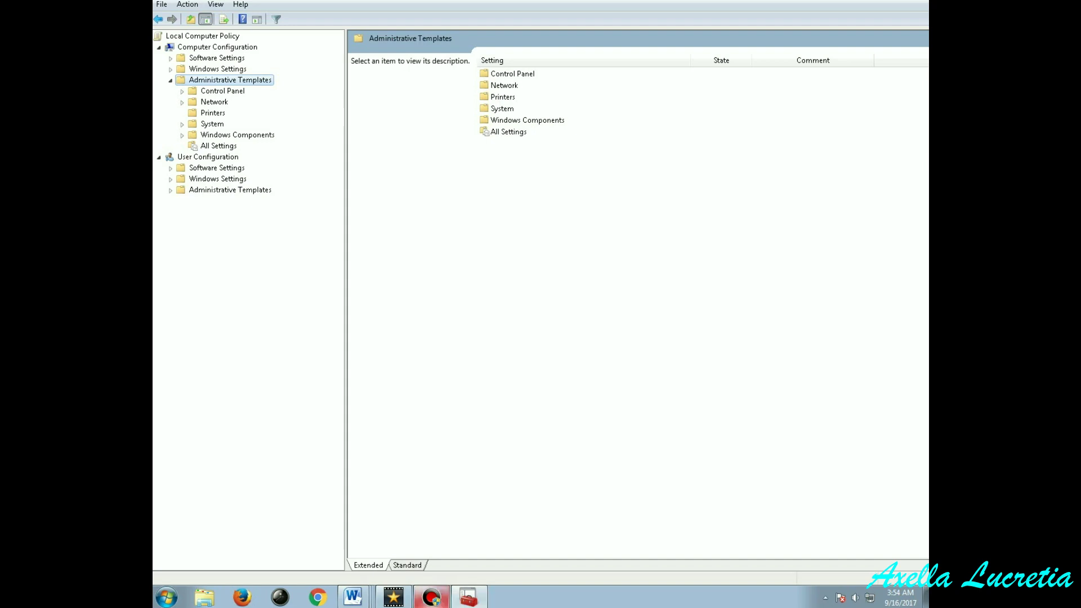
# Colour the word 'Network' in step 3 of the Word instructions red.
pyautogui.moveTo(353, 596)
pyautogui.click(353, 549)
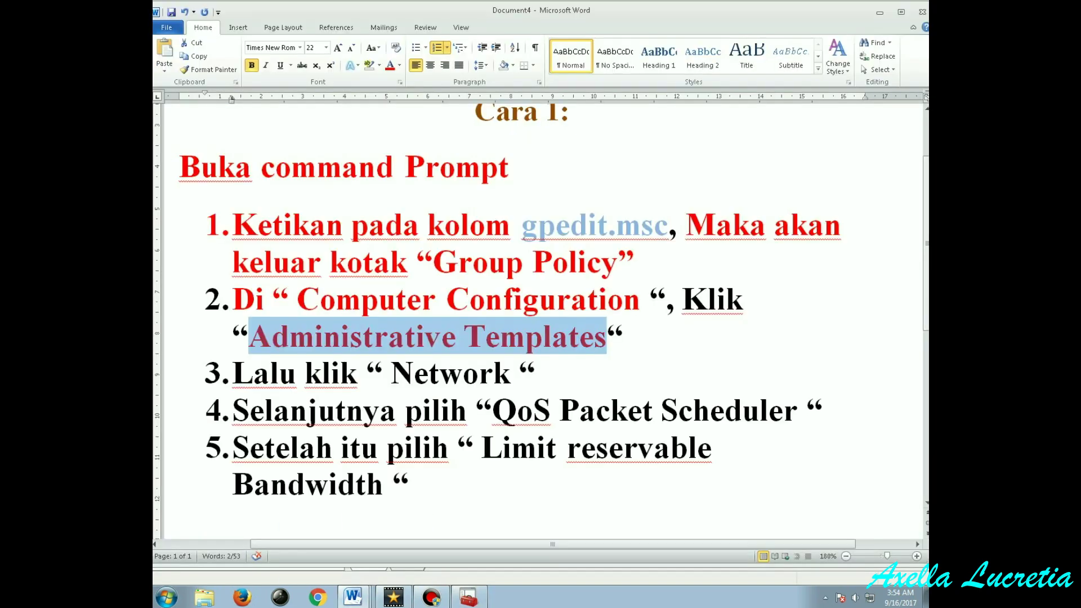
pyautogui.moveTo(391, 374); pyautogui.dragTo(511, 374)
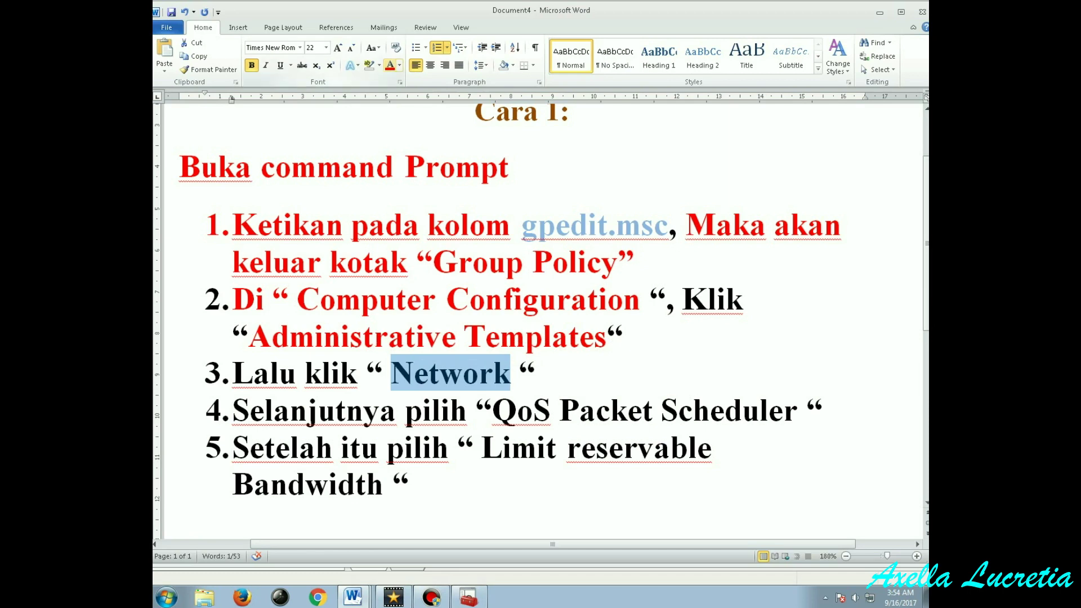
pyautogui.click(389, 65)
pyautogui.click(409, 484)
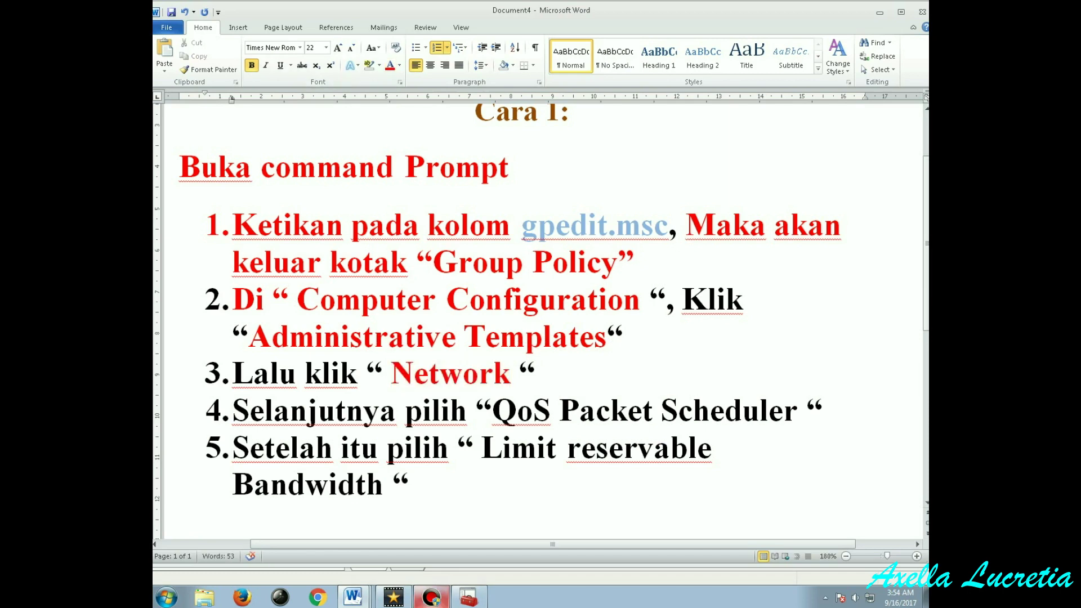
# Open and expand the Network folder under Administrative Templates in Group Policy Editor.
pyautogui.click(468, 597)
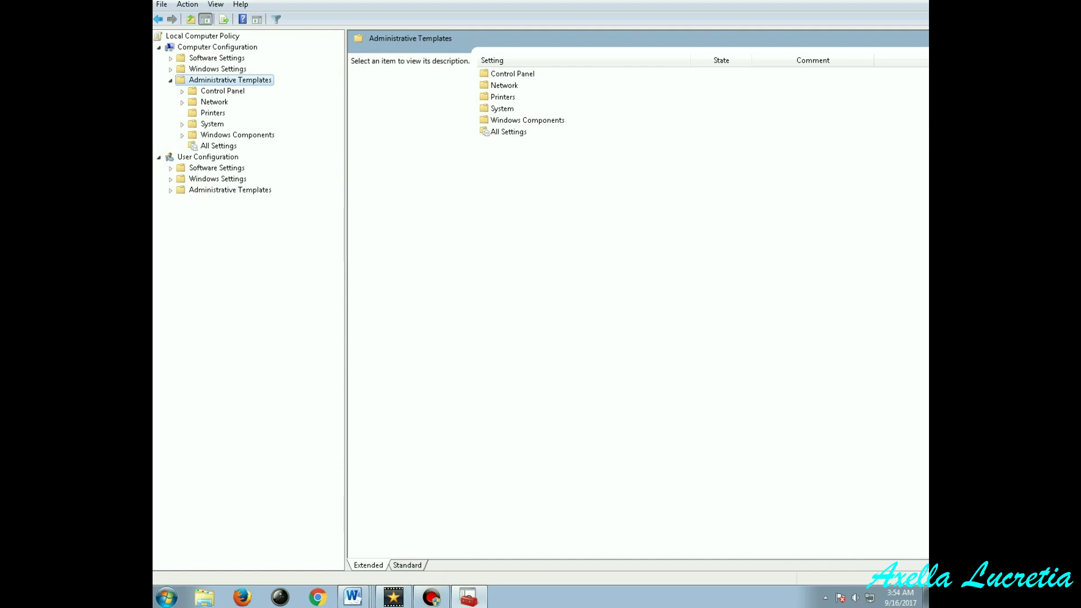
pyautogui.click(214, 101)
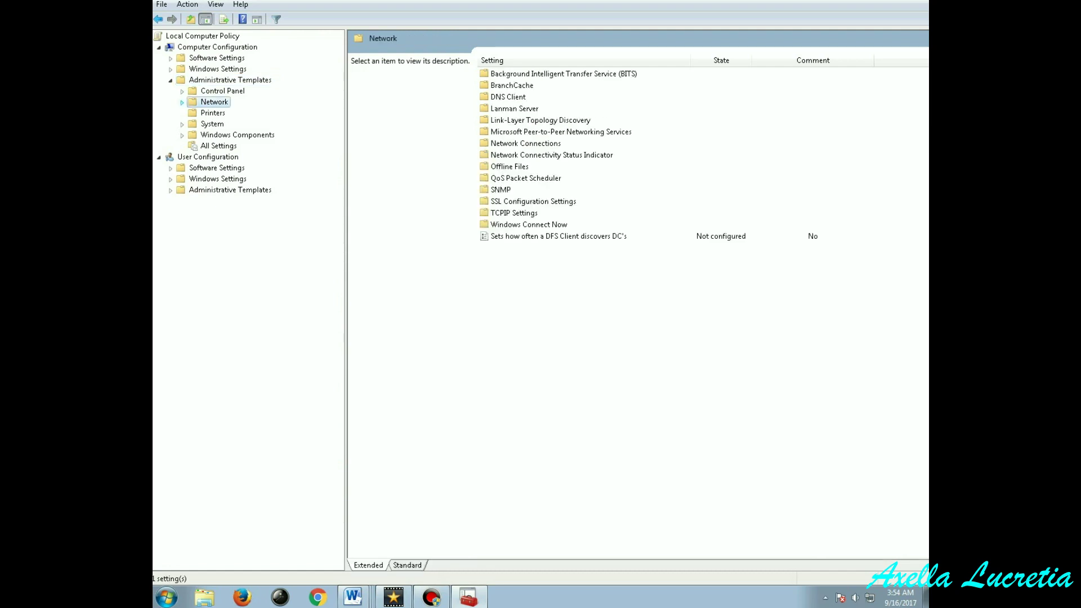
pyautogui.press('Right')
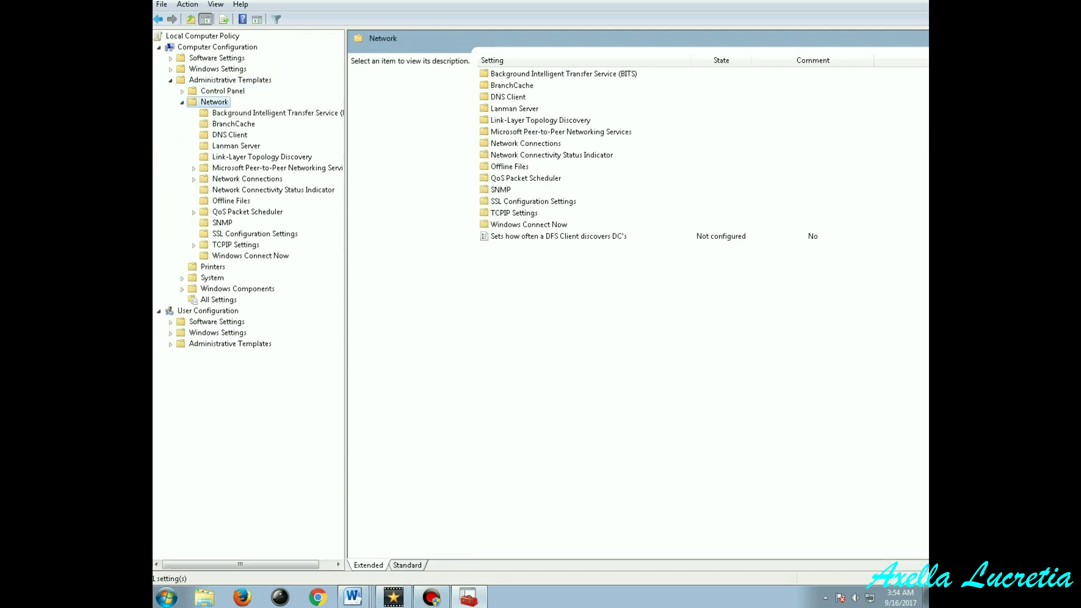
# Colour 'QoS Packet Scheduler' in step 4 of the Word instructions red.
pyautogui.moveTo(353, 596)
pyautogui.click(355, 549)
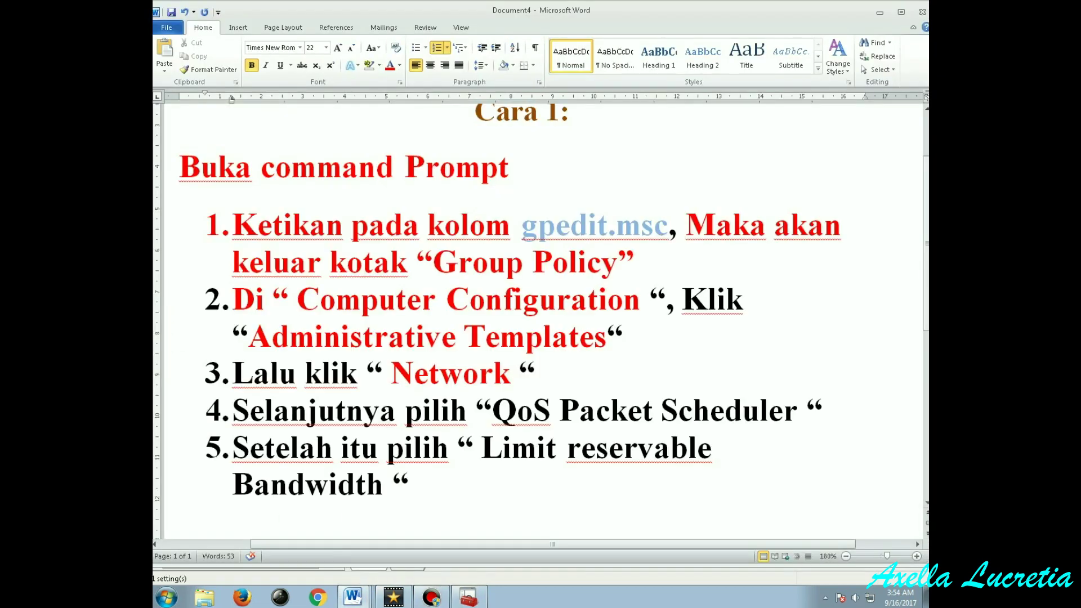
pyautogui.click(492, 409)
pyautogui.moveTo(493, 409); pyautogui.dragTo(807, 409)
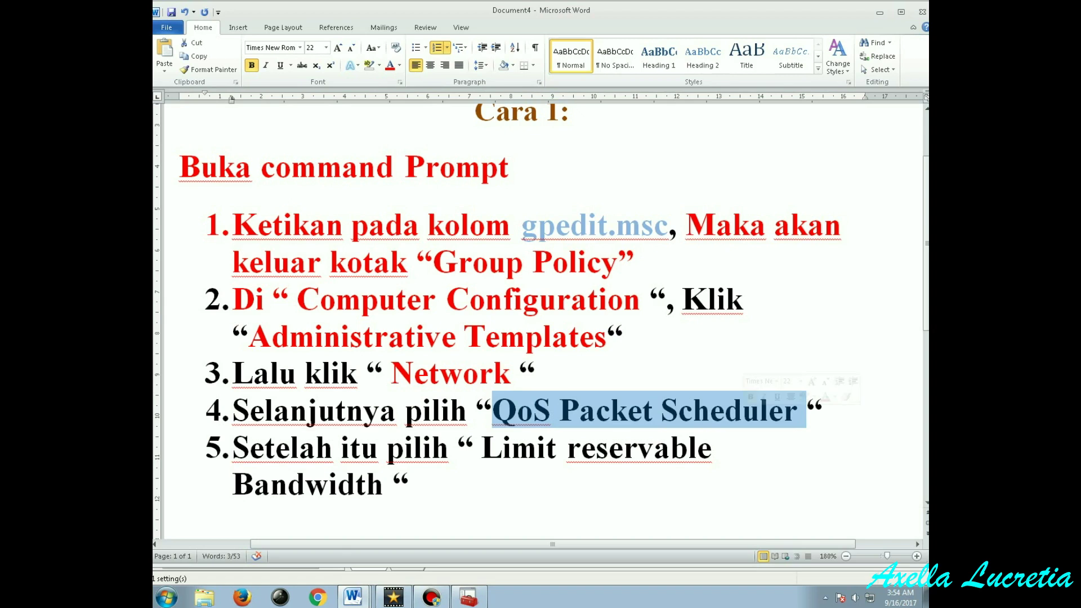
pyautogui.rightClick(702, 409)
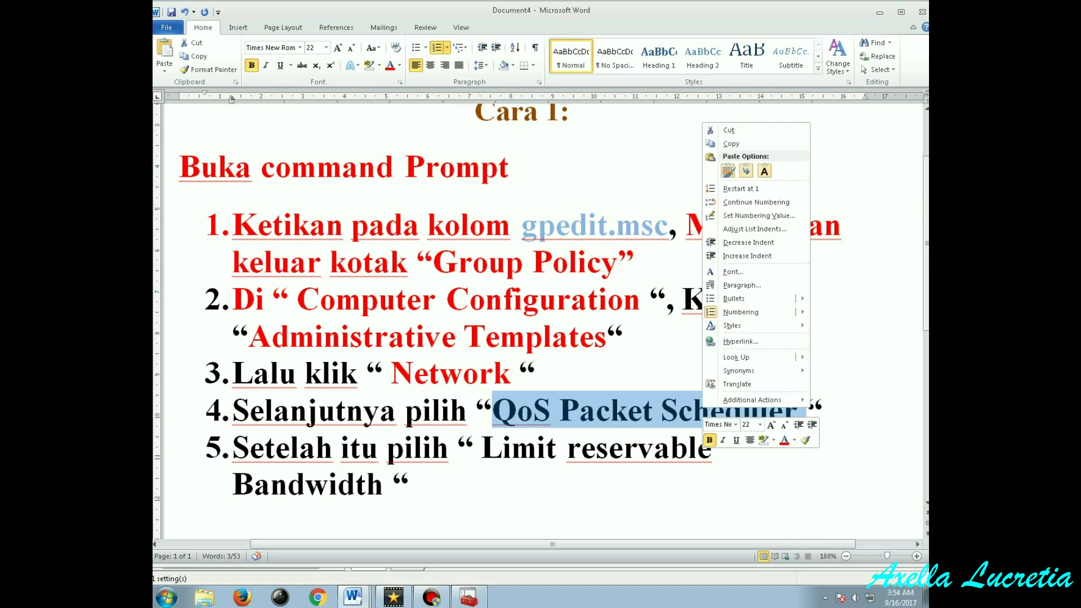
pyautogui.click(784, 440)
pyautogui.click(464, 336)
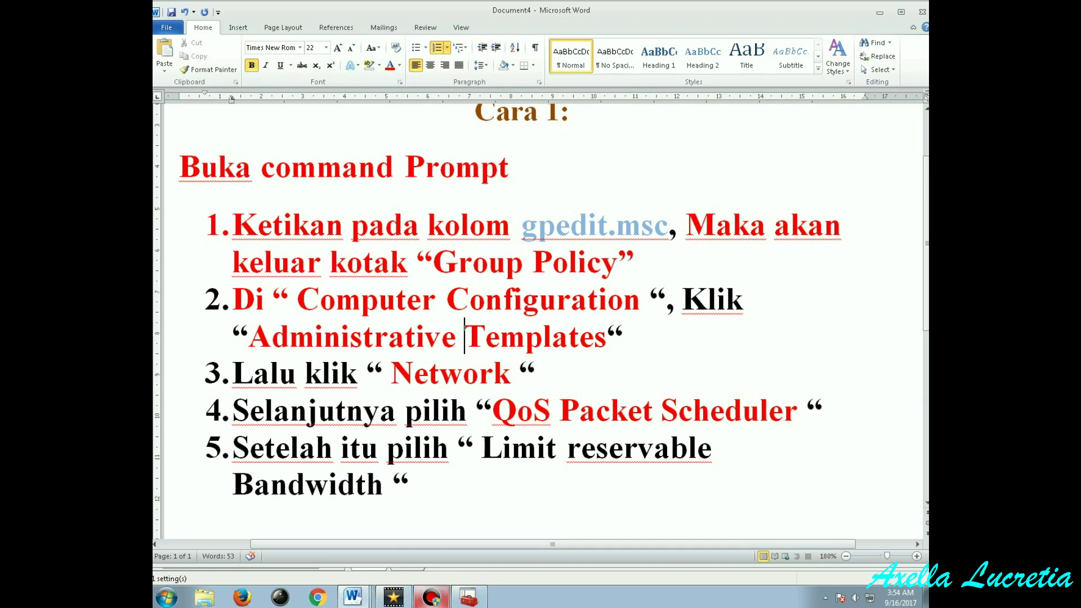
pyautogui.click(468, 596)
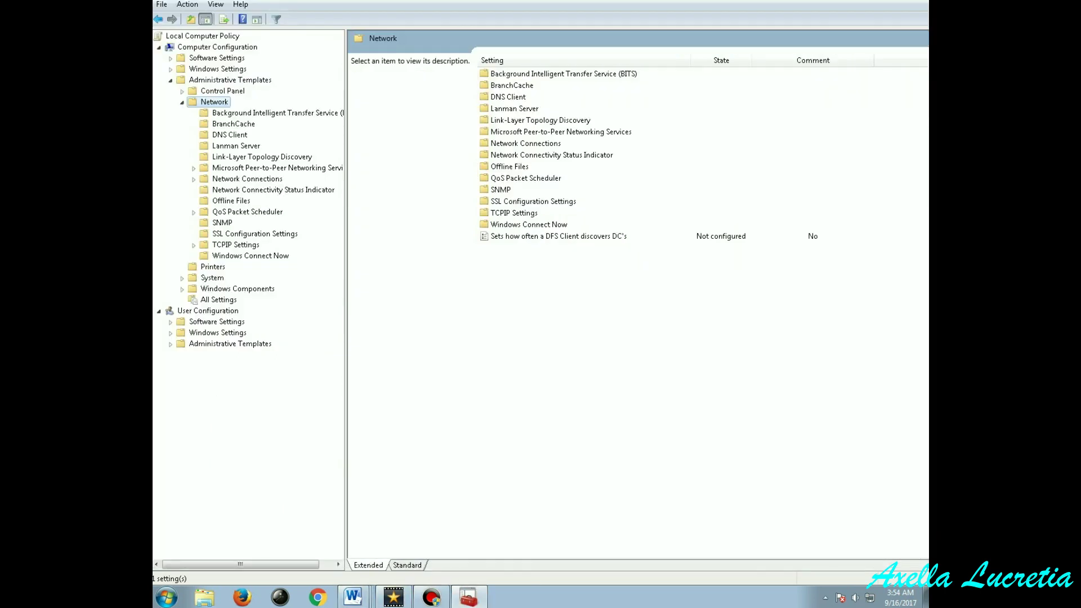
# Open QoS Packet Scheduler, redden step 5's 'Limit reservable Bandwidth' in Word, and select that policy.
pyautogui.click(247, 212)
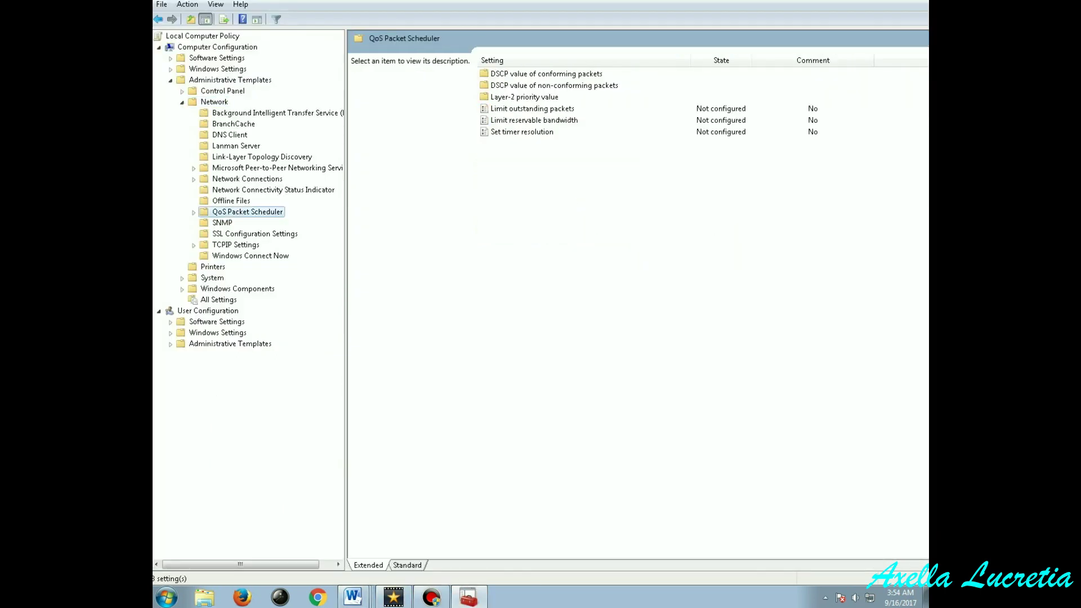
pyautogui.click(194, 212)
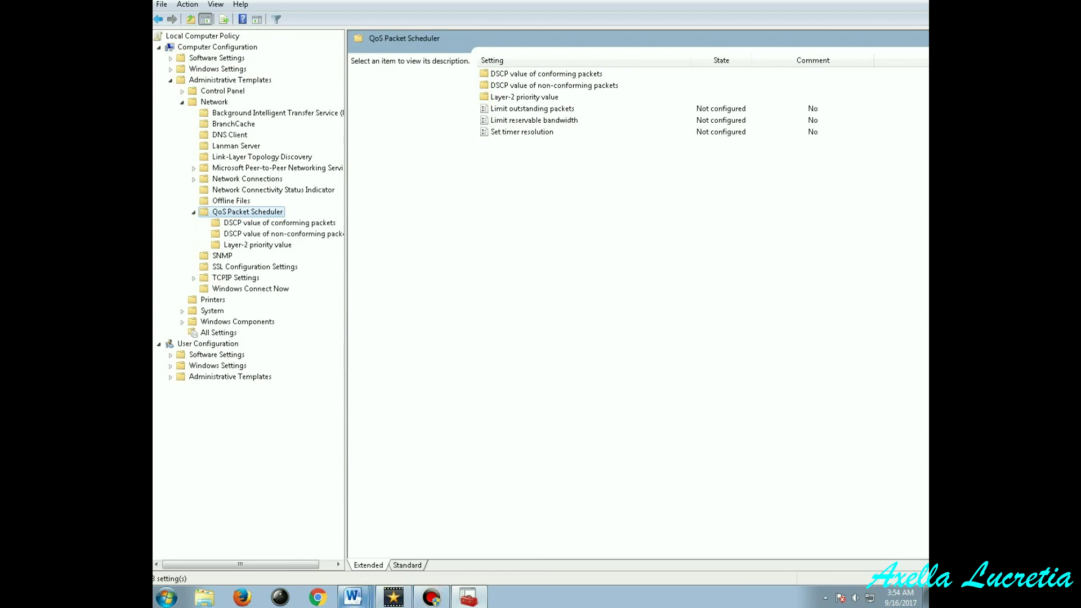
pyautogui.moveTo(353, 597)
pyautogui.click(353, 548)
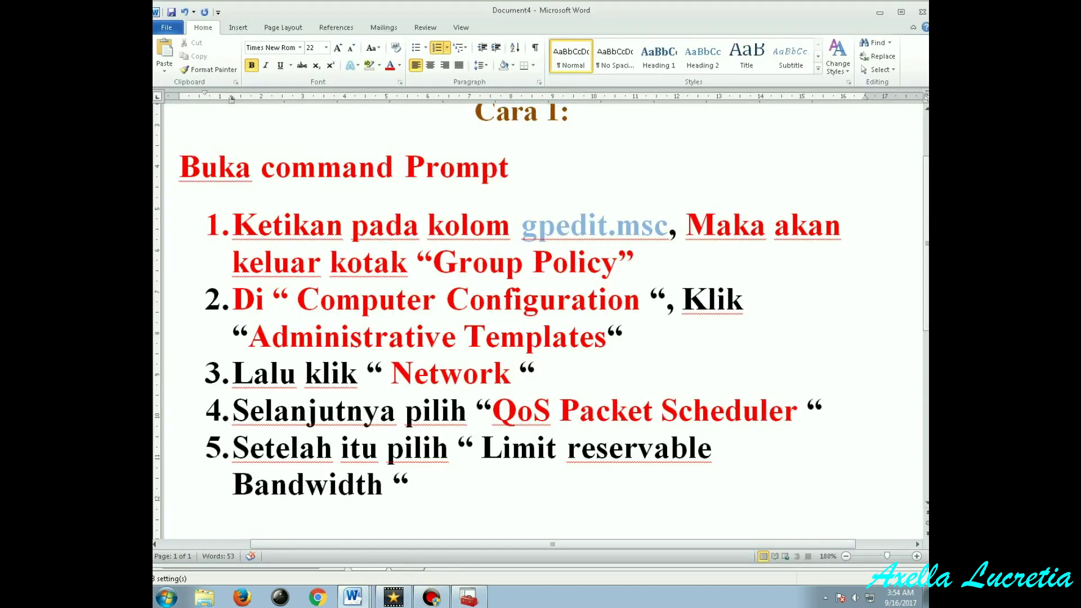
pyautogui.moveTo(474, 447); pyautogui.dragTo(426, 495)
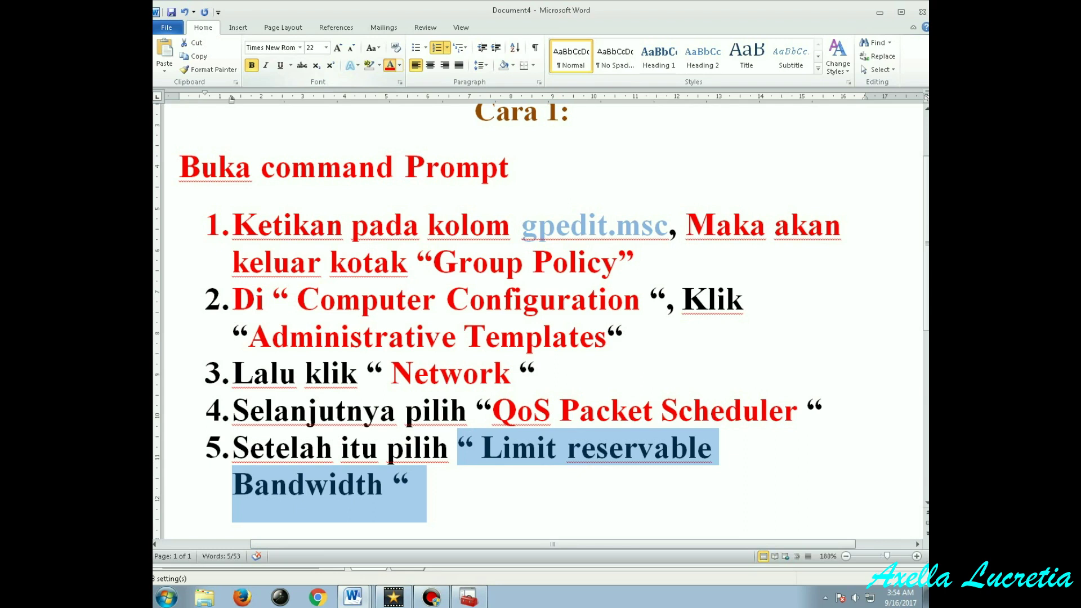
pyautogui.click(389, 65)
pyautogui.click(415, 489)
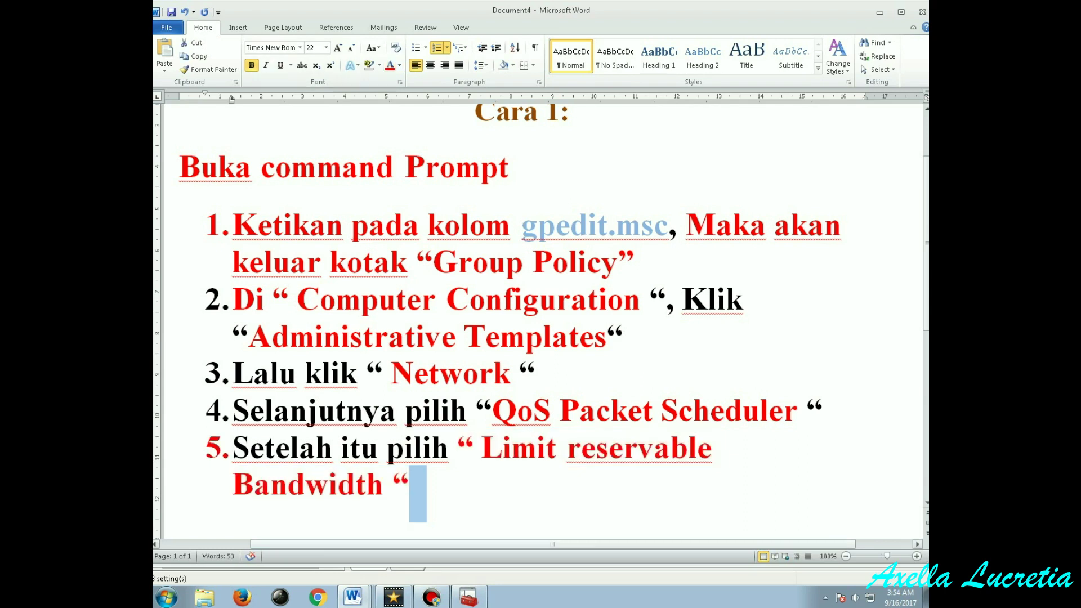
pyautogui.click(469, 597)
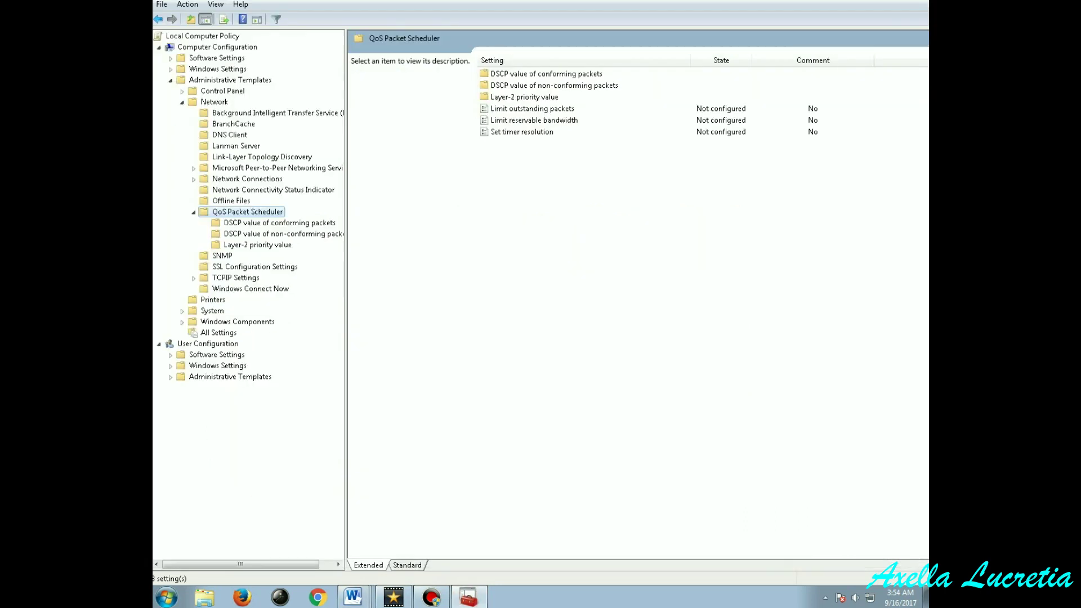
pyautogui.click(534, 120)
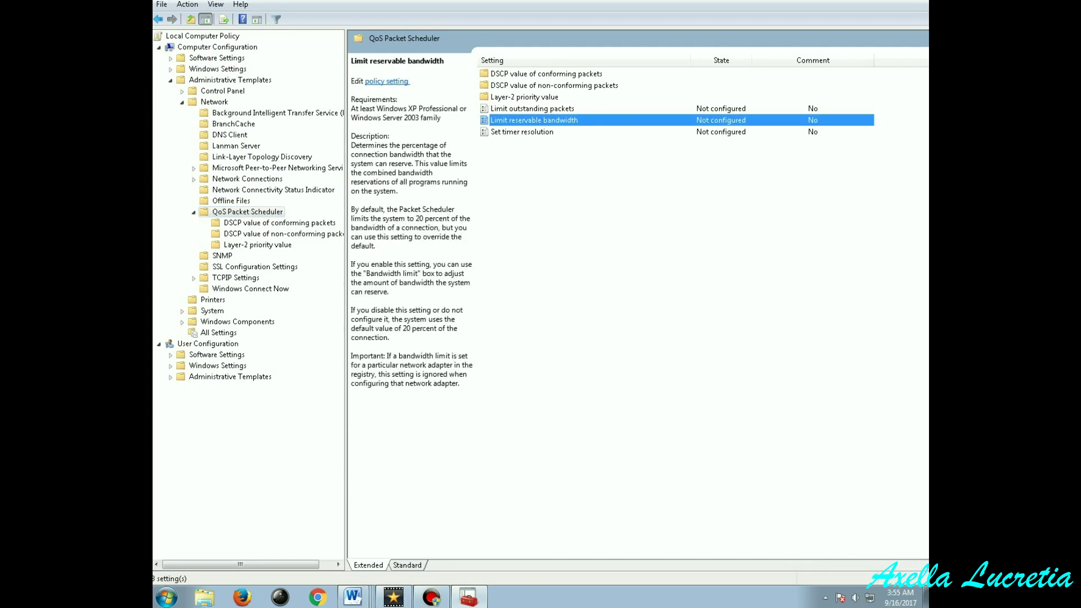
# Enable the Limit reservable bandwidth policy, replacing the 20% limit with 40%.
pyautogui.press('Return')
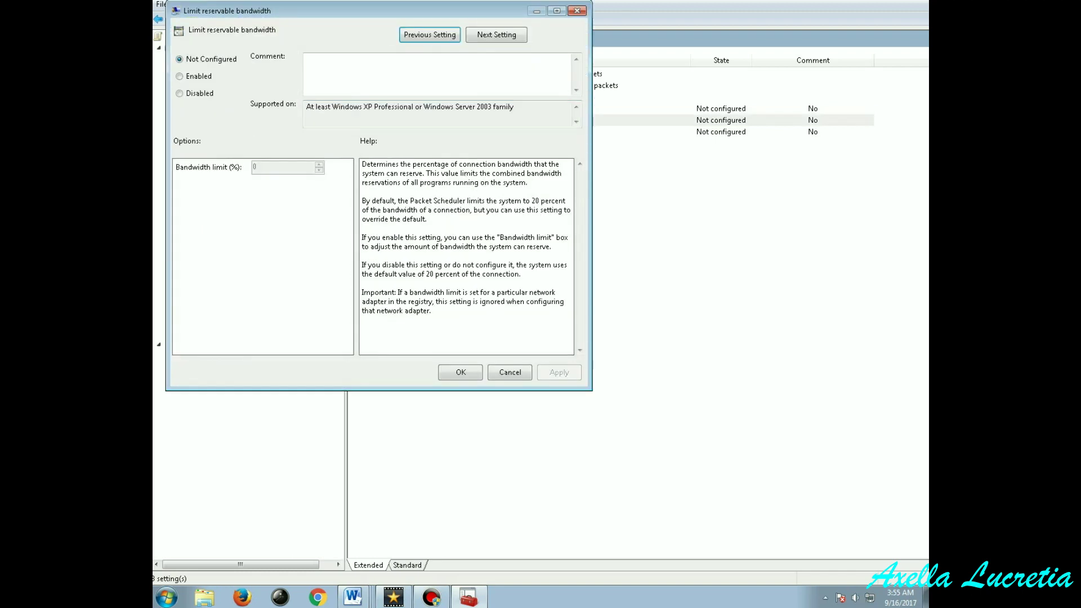
pyautogui.hotkey('alt', 'e')
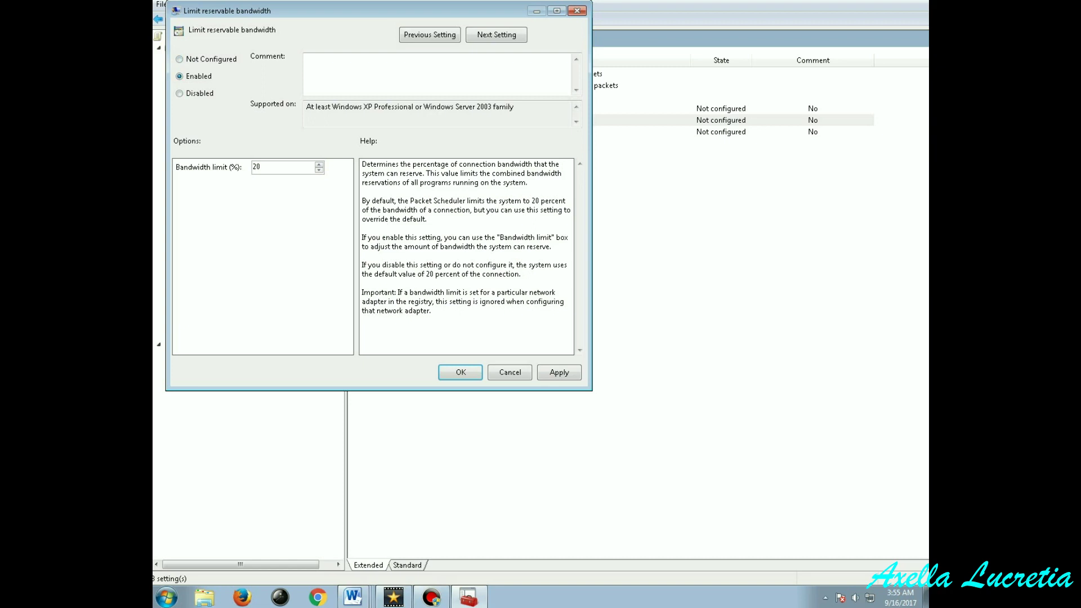
pyautogui.doubleClick(256, 167)
pyautogui.write('40')
pyautogui.press('Return')
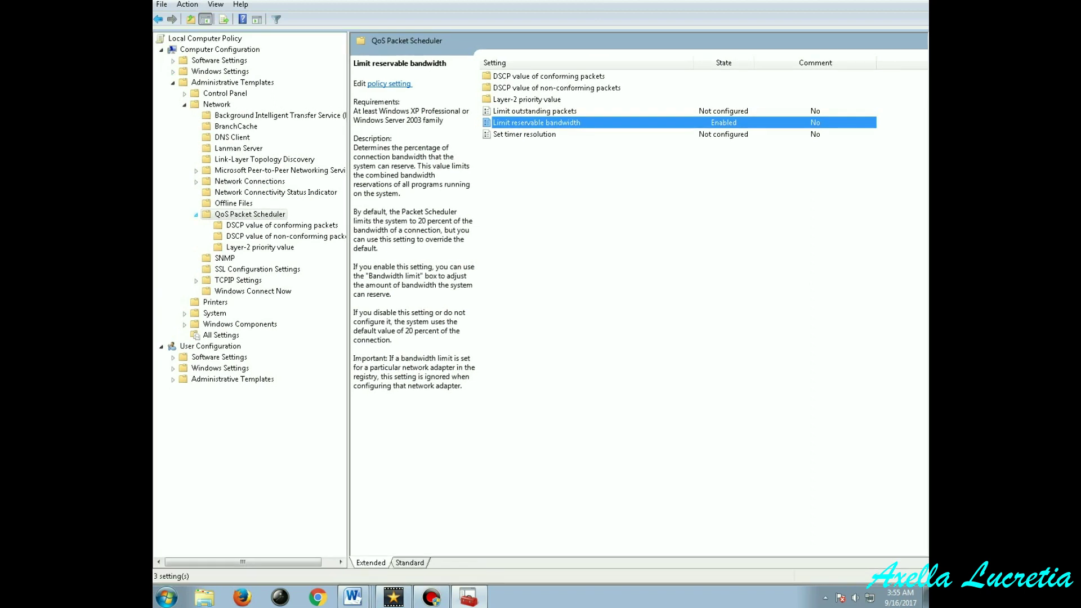
# Collapse the policy tree and re-expand it down to the QoS Packet Scheduler settings.
pyautogui.click(196, 215)
pyautogui.press('Left')
pyautogui.press('Left')
pyautogui.press('Left')
pyautogui.press('Left')
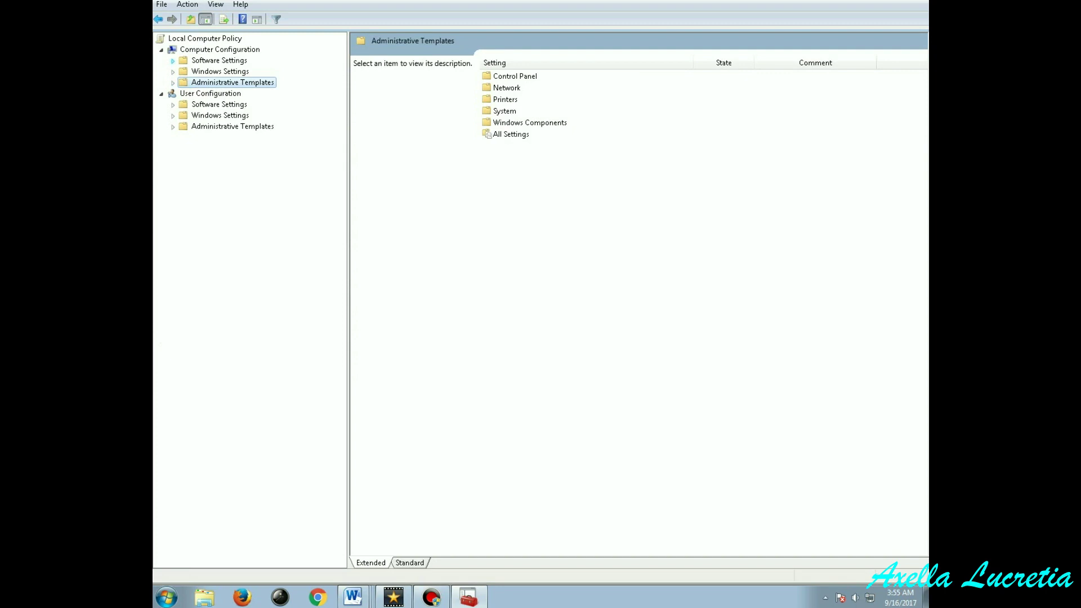
pyautogui.press('Left')
pyautogui.press('Left')
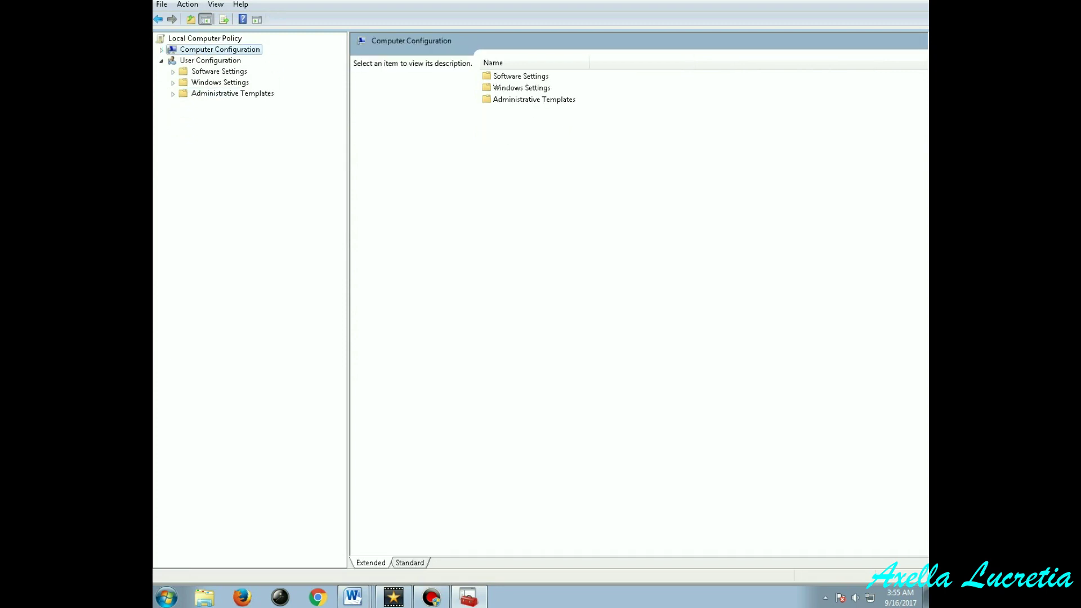
pyautogui.click(161, 60)
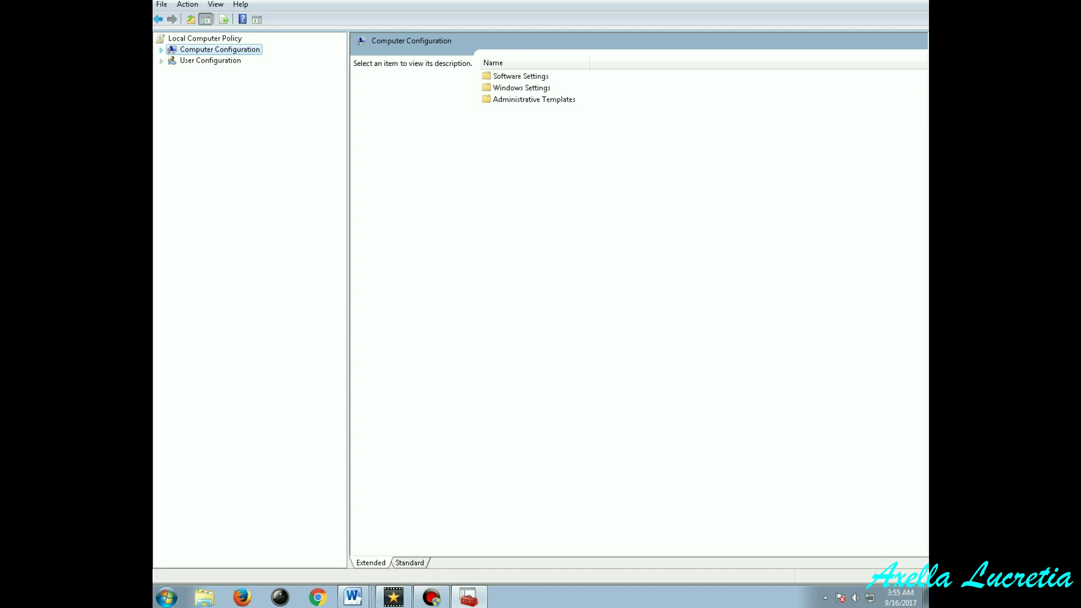
pyautogui.press('Right')
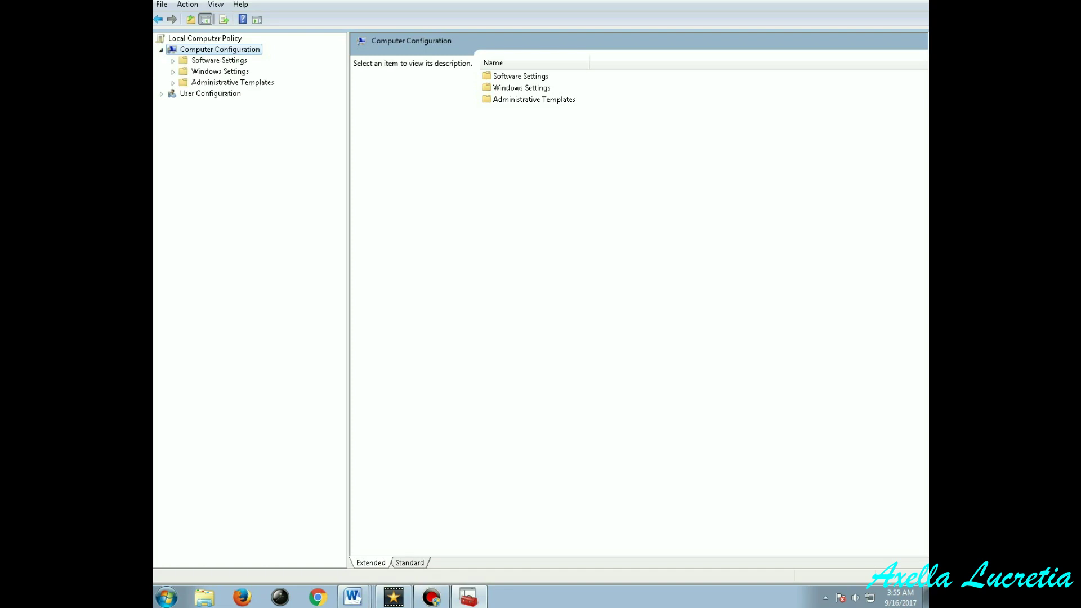
pyautogui.click(173, 82)
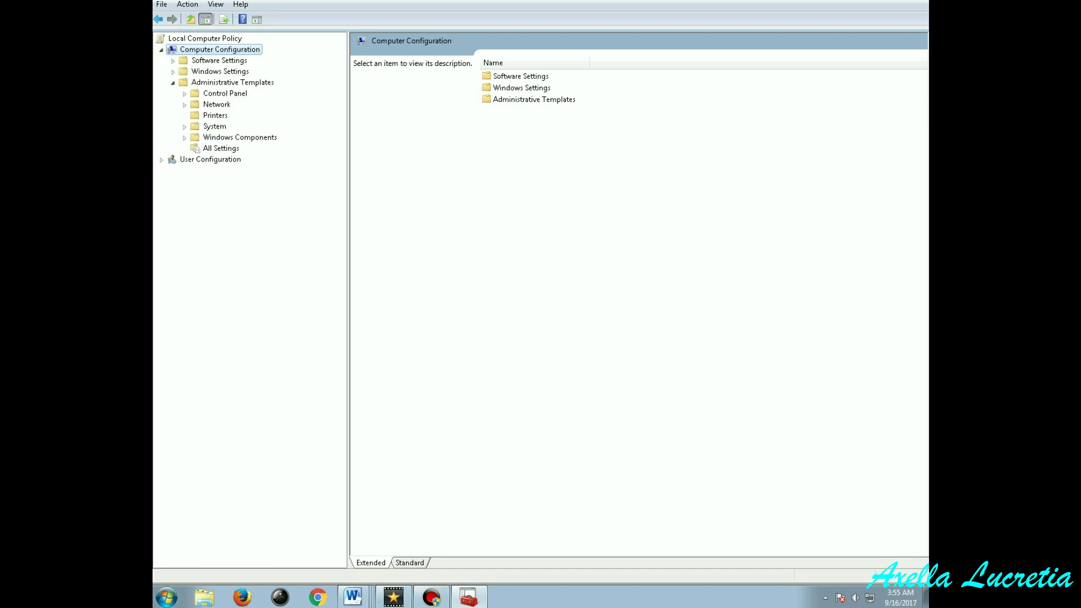
pyautogui.click(184, 105)
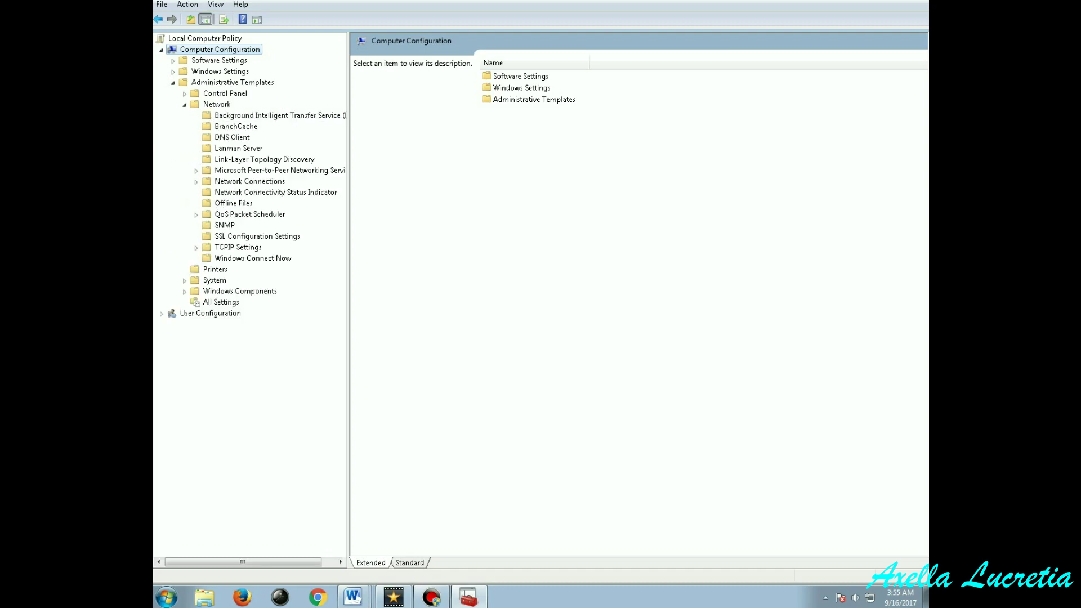
pyautogui.click(196, 214)
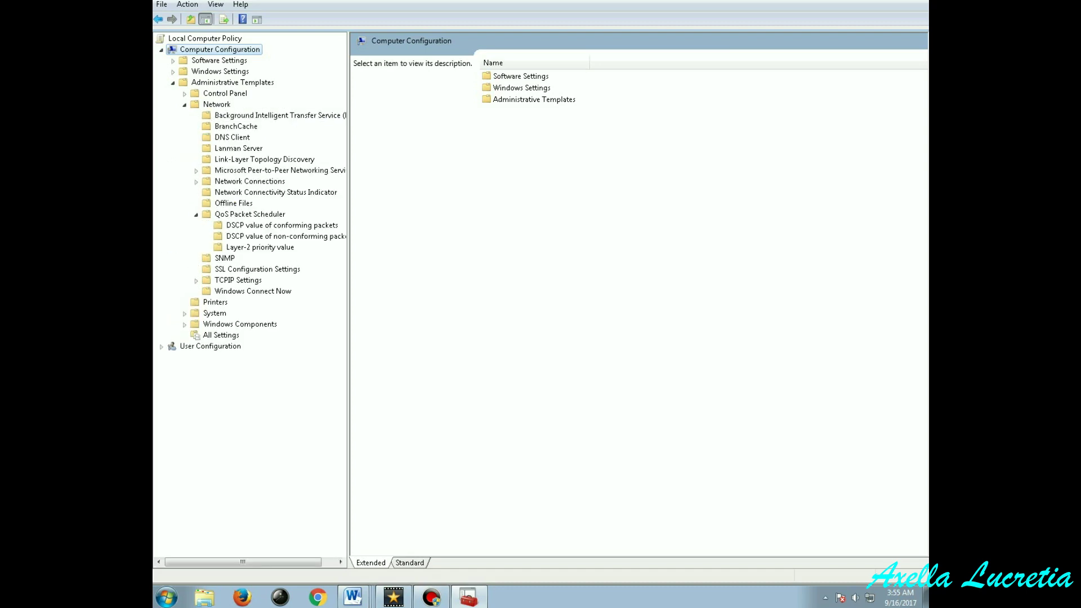
pyautogui.click(250, 214)
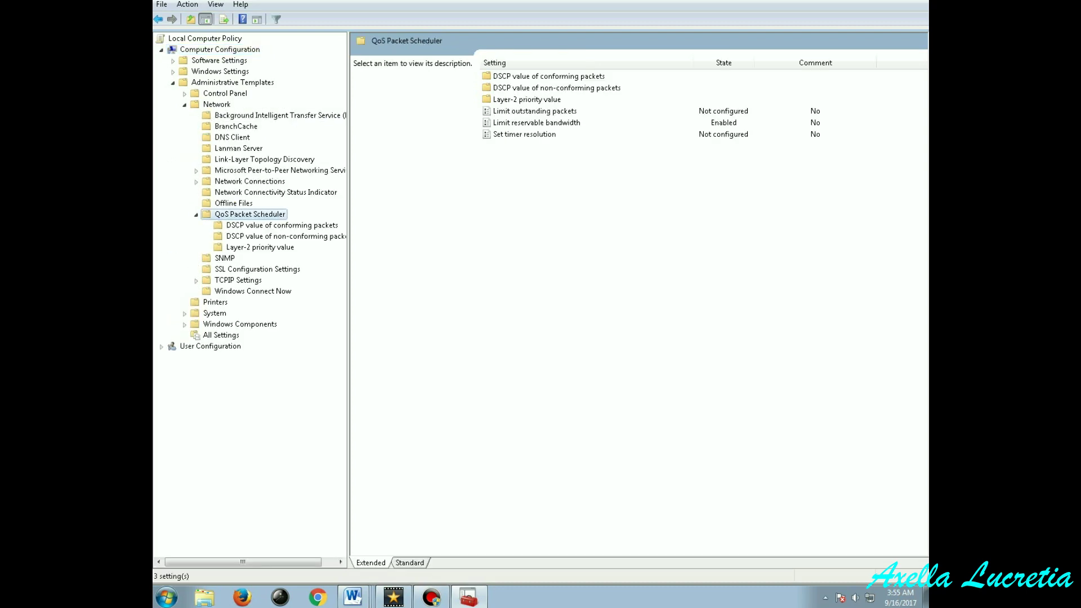
# Change Limit reservable bandwidth's limit from 40 to 0 percent.
pyautogui.doubleClick(536, 122)
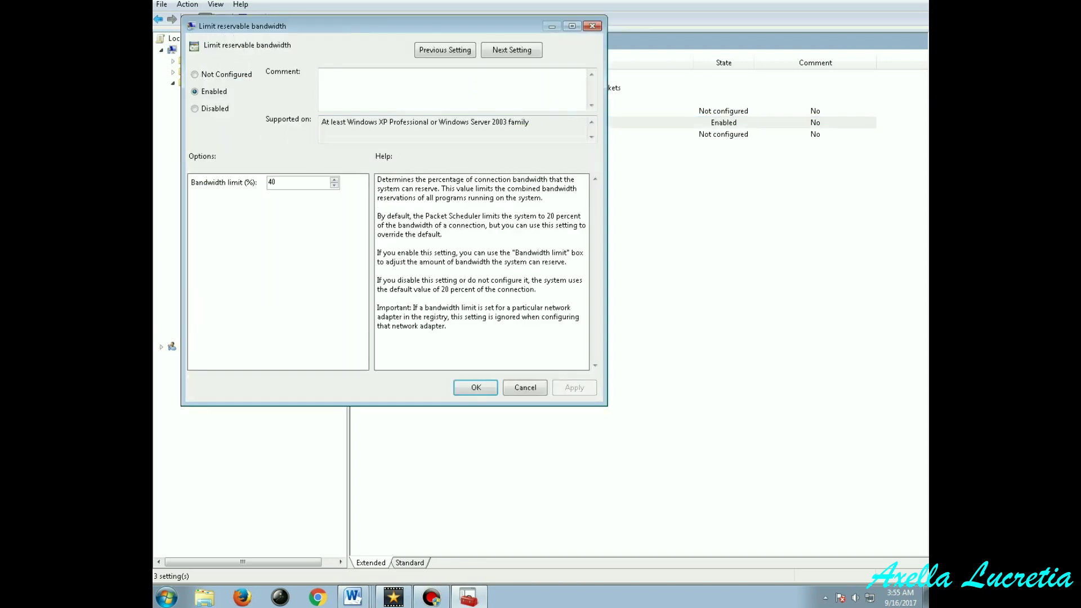
pyautogui.hotkey('shift', 'Left')
pyautogui.hotkey('shift', 'Left')
pyautogui.write('0')
pyautogui.press('Return')
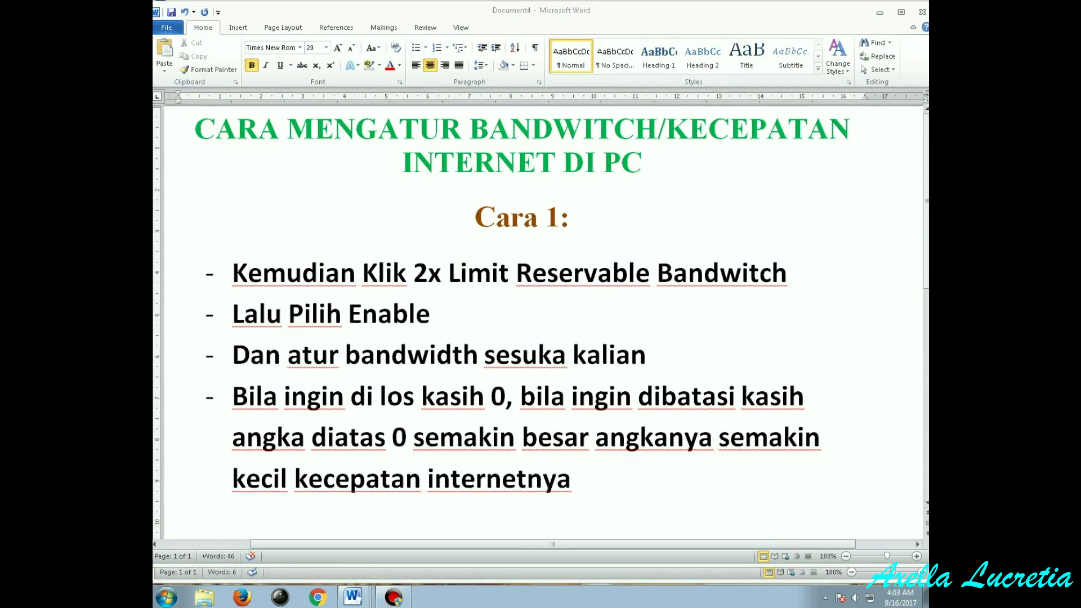
# Colour the first Cara 1 bullet, the word 'Enable' and 'Dan atur bandwidth sesuka kalian' red.
pyautogui.moveTo(231, 273); pyautogui.dragTo(449, 273)
pyautogui.click(450, 273)
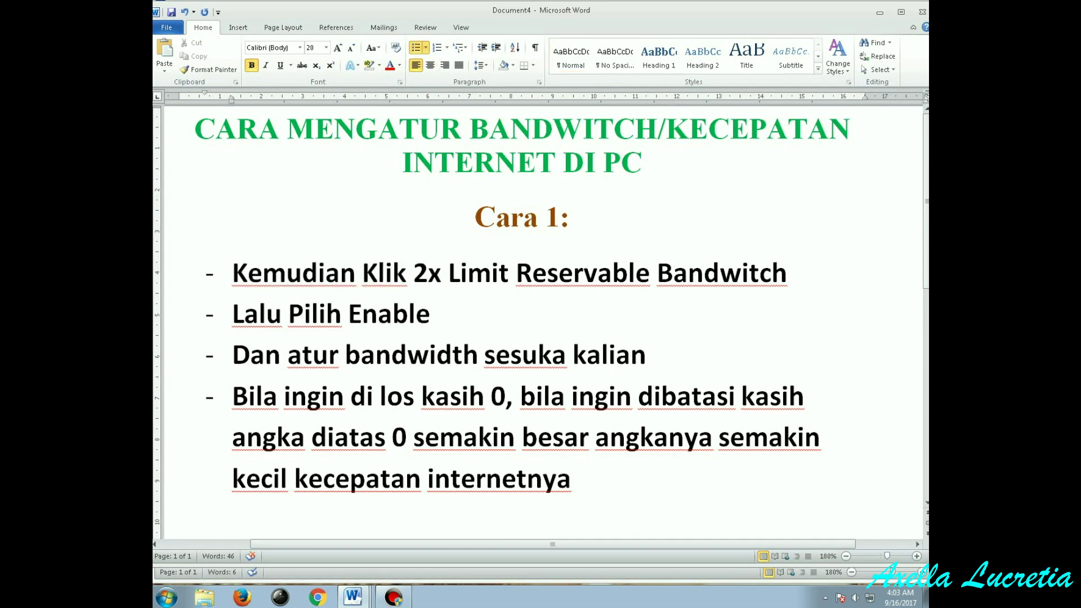
pyautogui.moveTo(231, 273); pyautogui.dragTo(811, 273)
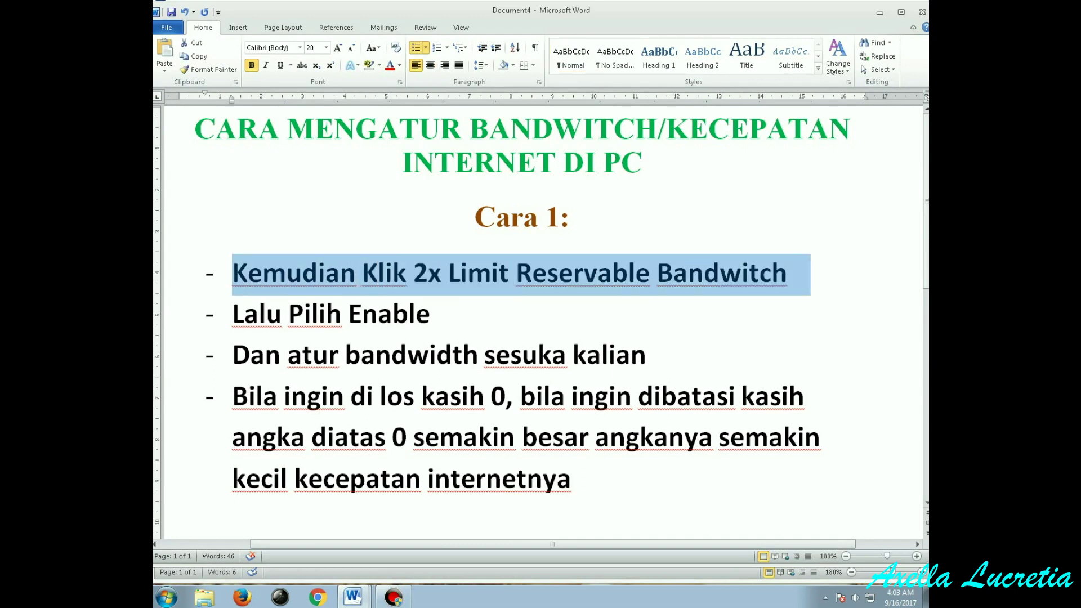
pyautogui.click(389, 64)
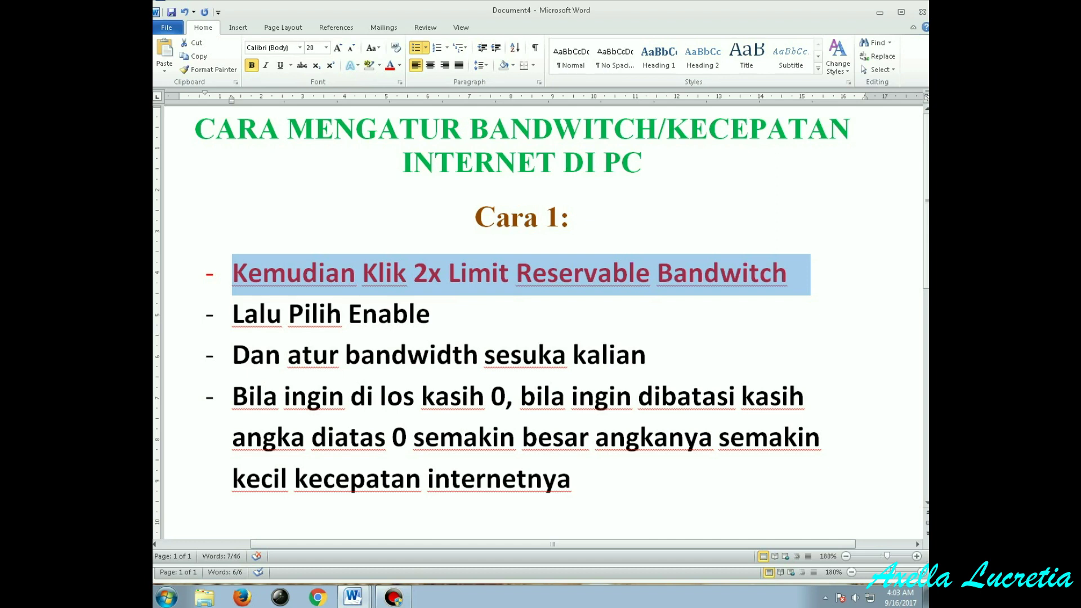
pyautogui.moveTo(348, 313); pyautogui.dragTo(430, 314)
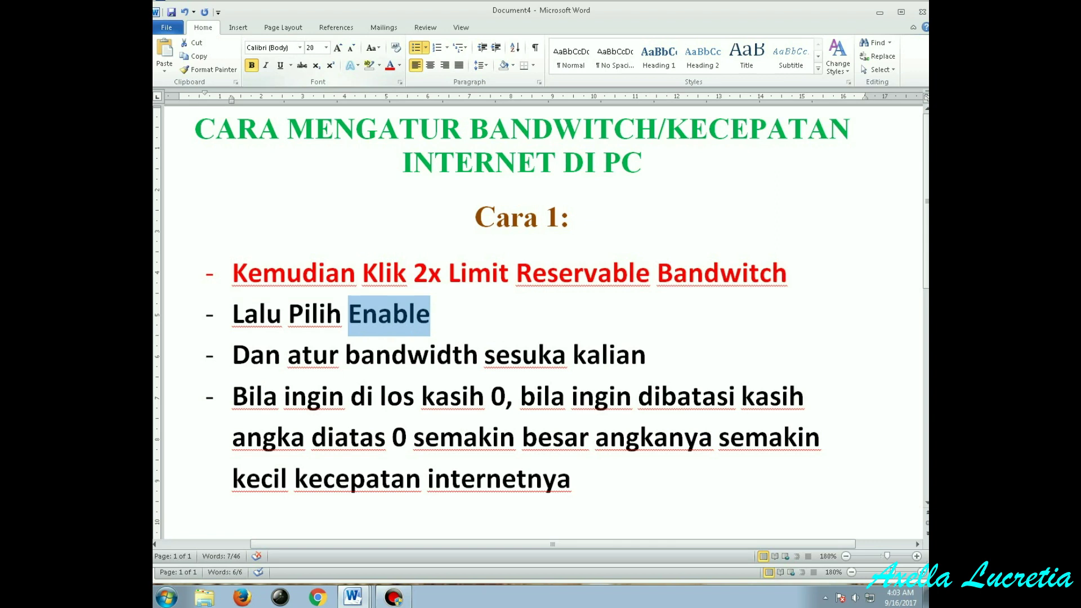
pyautogui.click(389, 64)
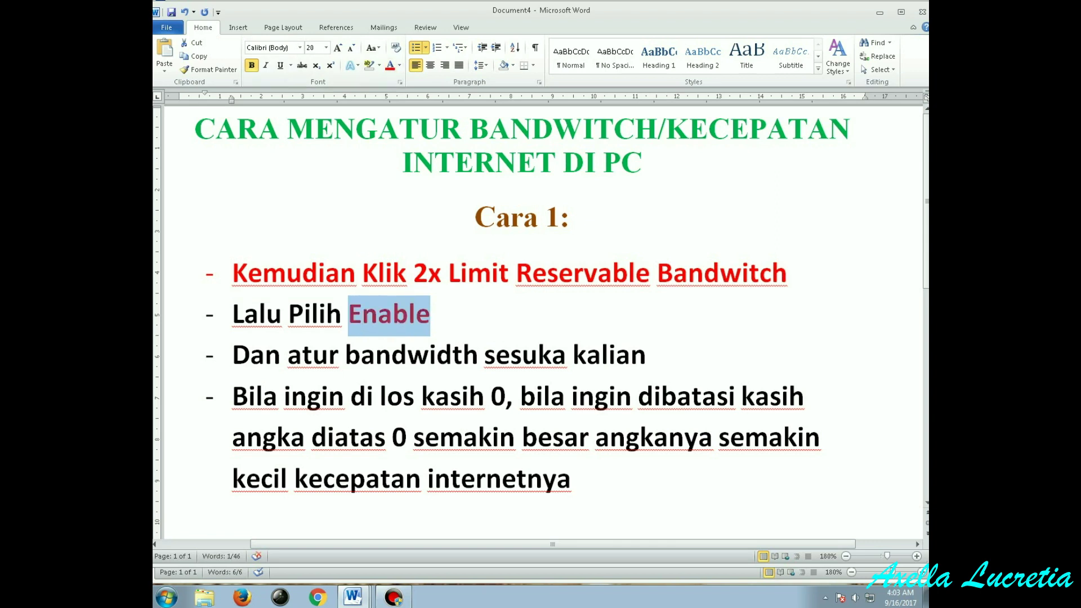
pyautogui.moveTo(233, 355); pyautogui.dragTo(664, 354)
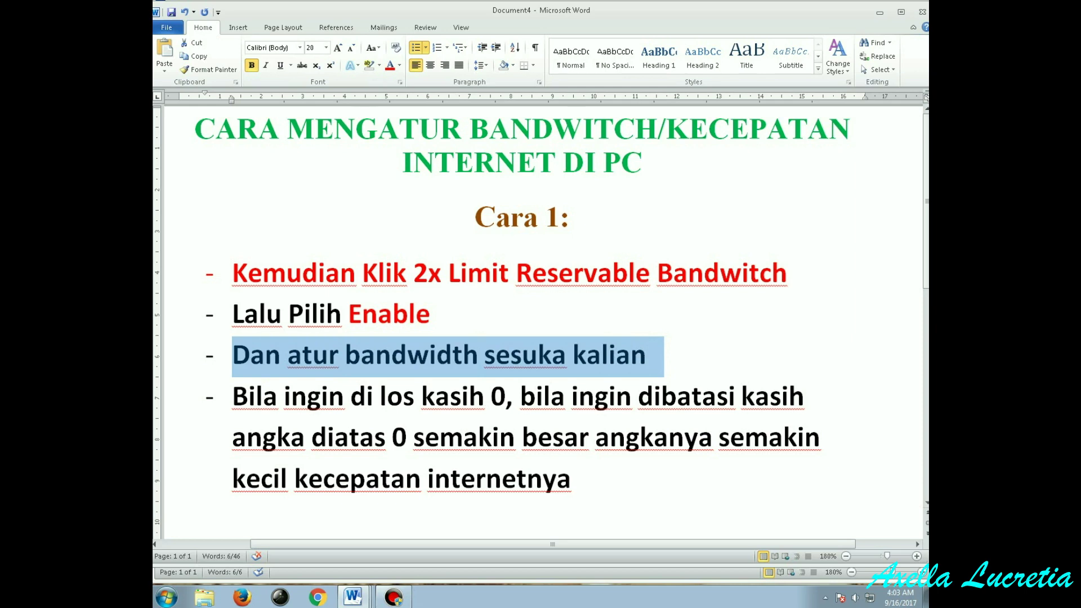
pyautogui.click(388, 65)
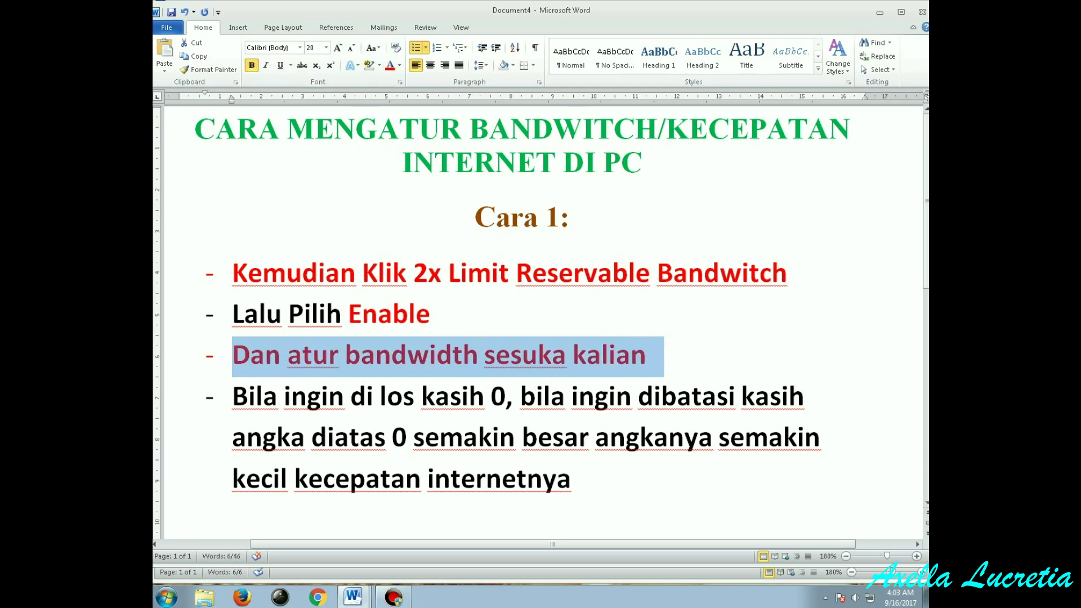
pyautogui.click(648, 355)
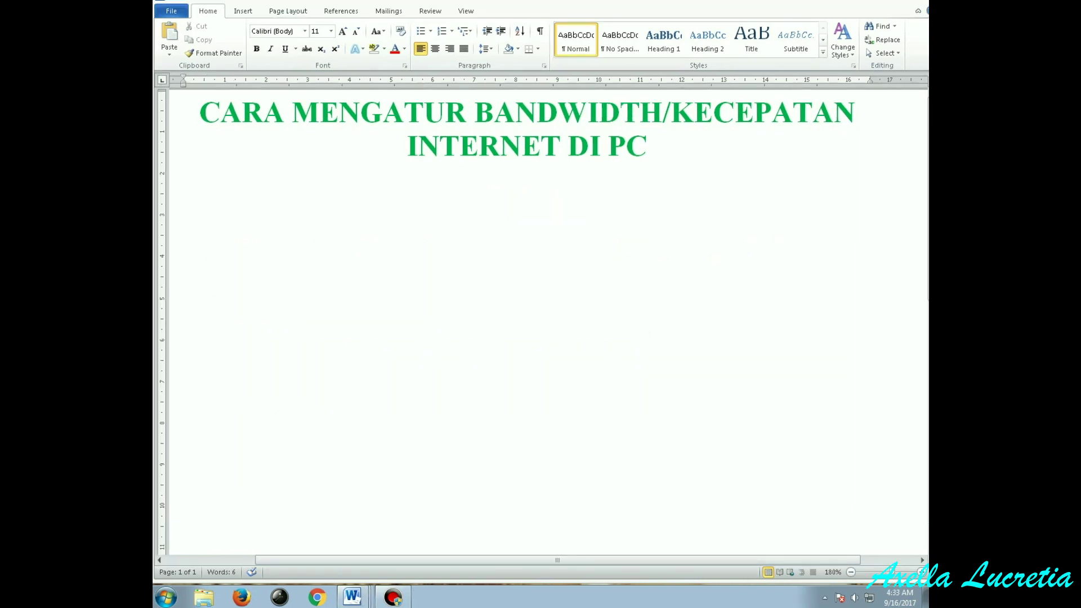
# Switch to the Word document with the Cara 2 P2Pover instructions.
pyautogui.moveTo(352, 596)
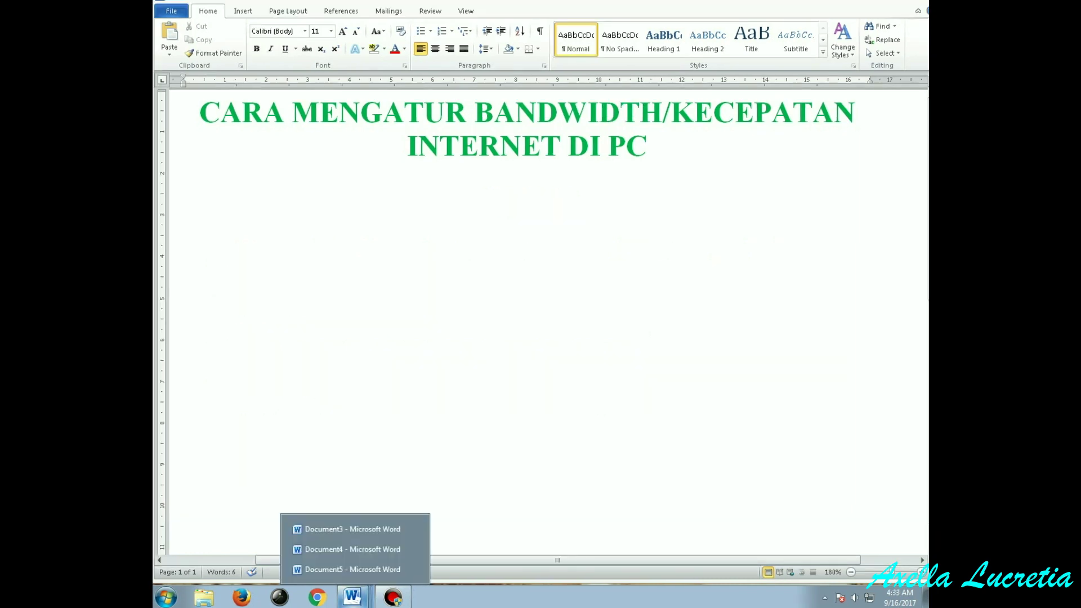
pyautogui.click(349, 548)
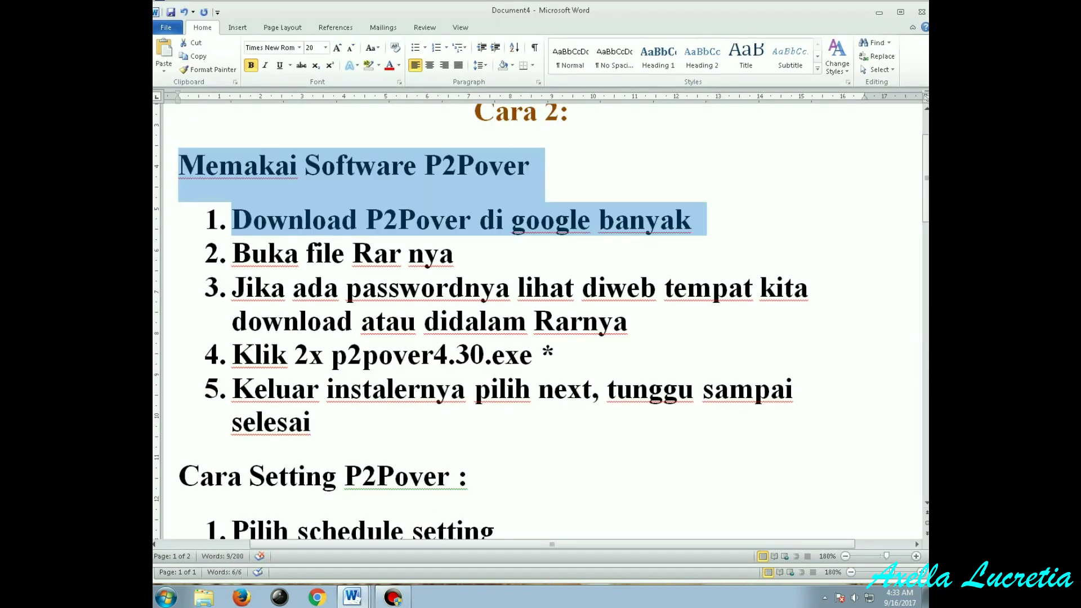
pyautogui.click(402, 166)
# Colour the heading 'Memakai Software P2Pover' red.
pyautogui.moveTo(304, 166); pyautogui.dragTo(529, 166)
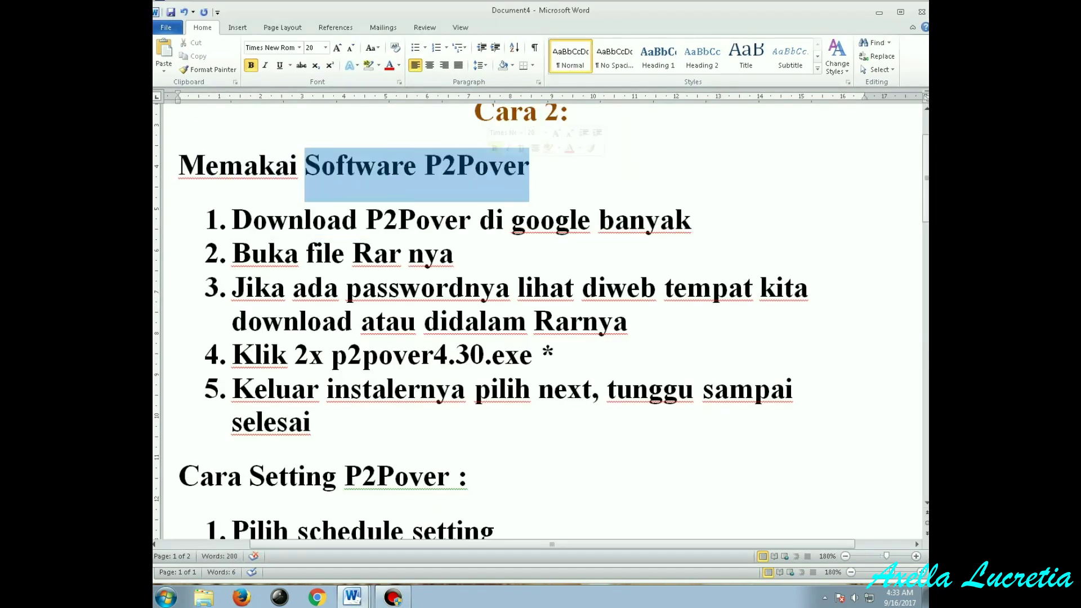
pyautogui.moveTo(179, 166); pyautogui.dragTo(544, 169)
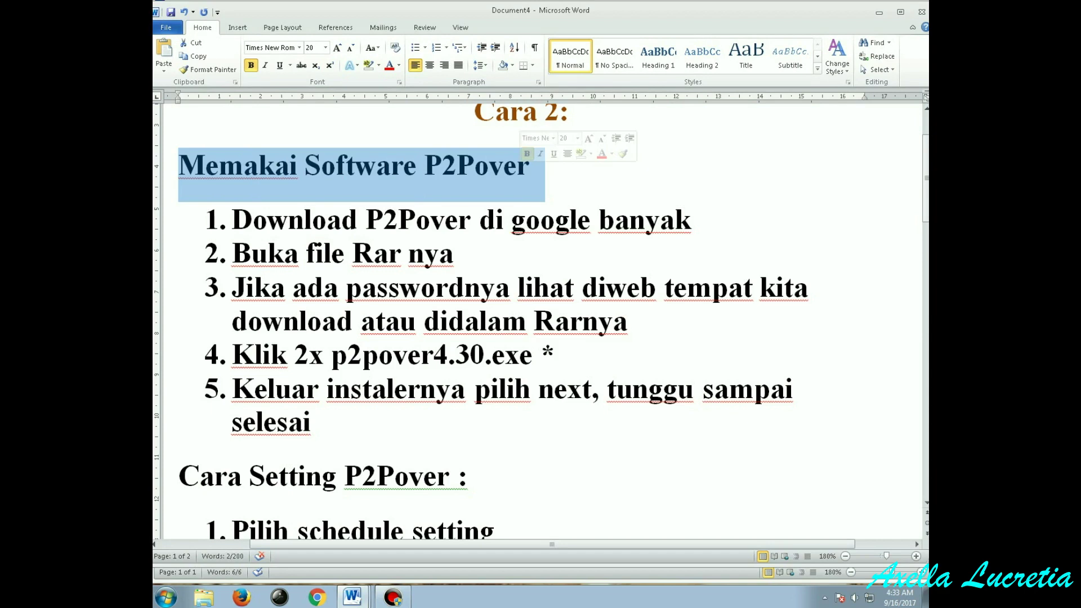
pyautogui.click(389, 65)
pyautogui.click(377, 166)
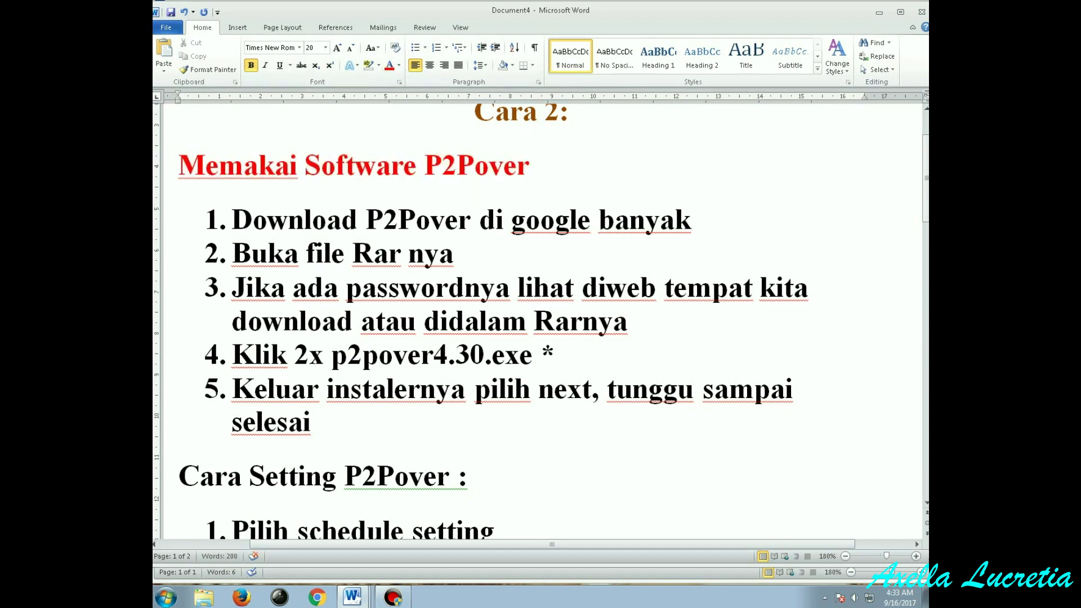
# Colour step 1 'Download P2Pover di google banyak' red.
pyautogui.click(232, 219)
pyautogui.moveTo(232, 220); pyautogui.dragTo(706, 220)
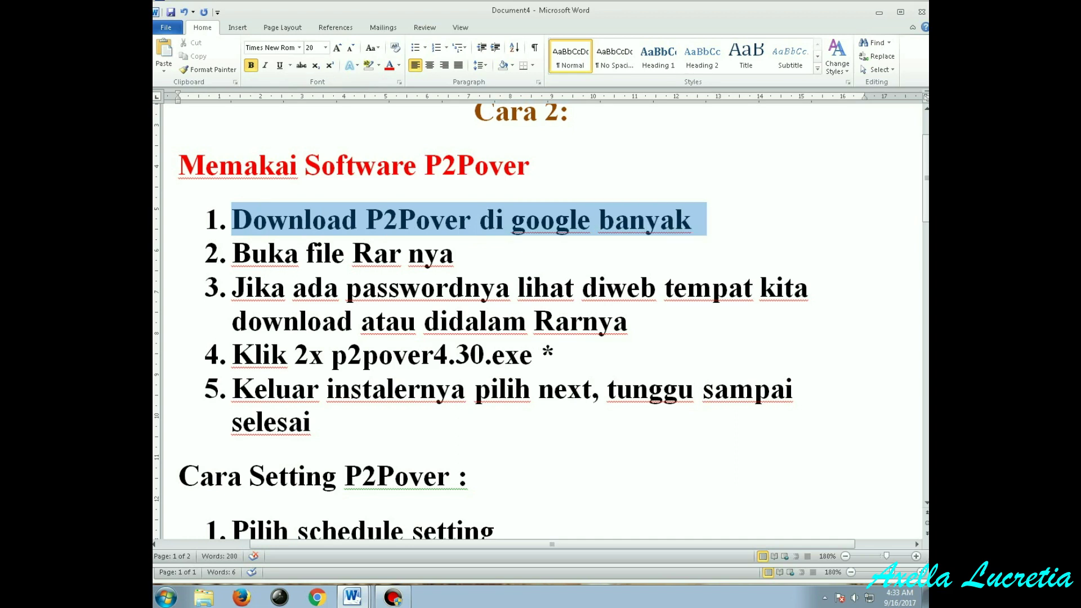
pyautogui.click(389, 65)
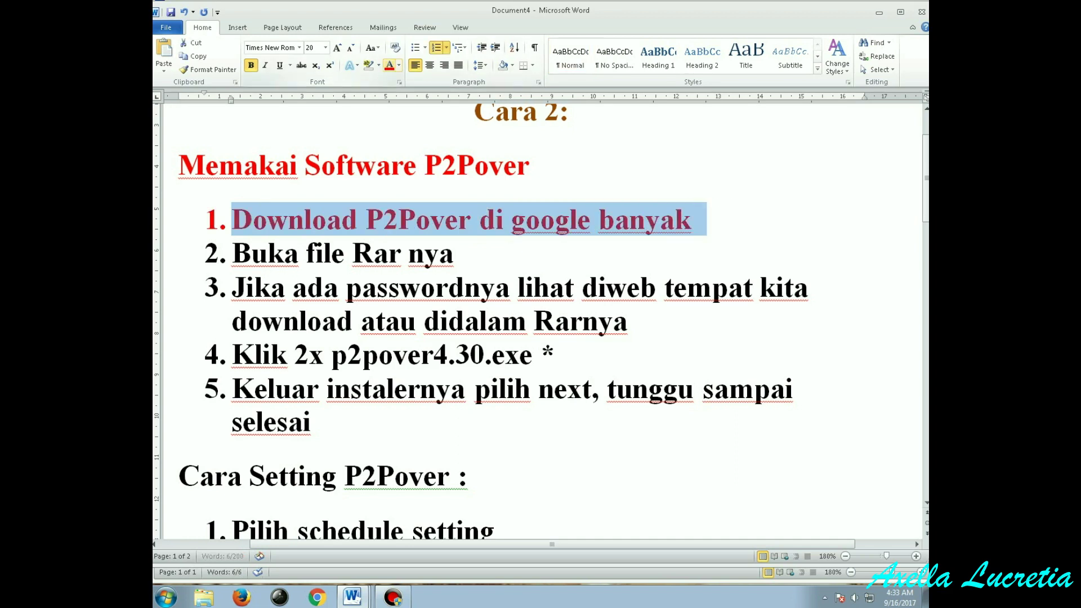
pyautogui.click(398, 220)
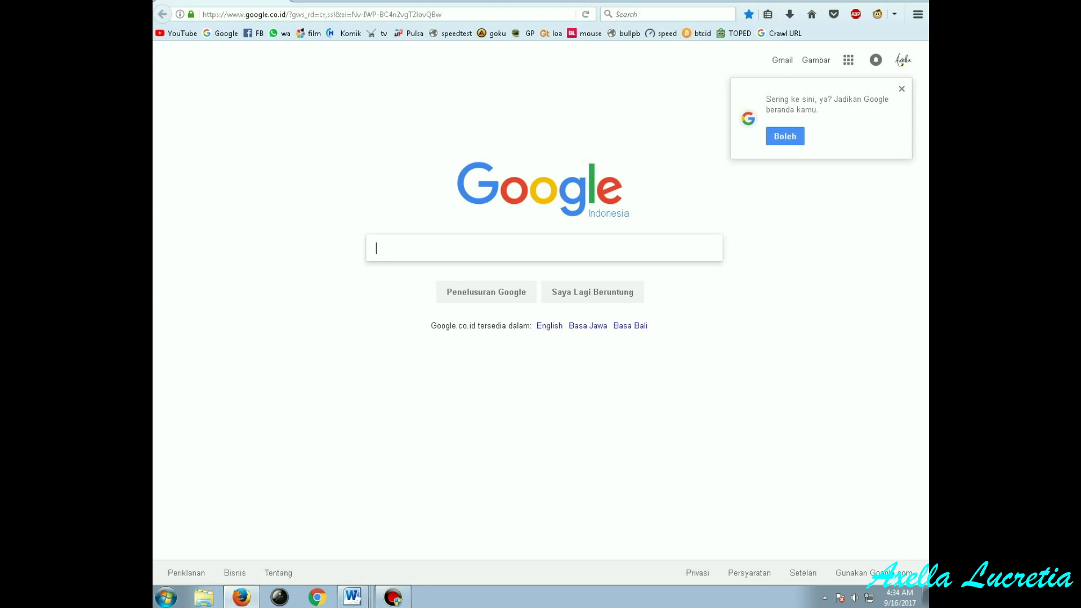
# Search Google for 'p2pover download' and open the Free Download P2POVER 4.30 Full result.
pyautogui.write('p2pocer')
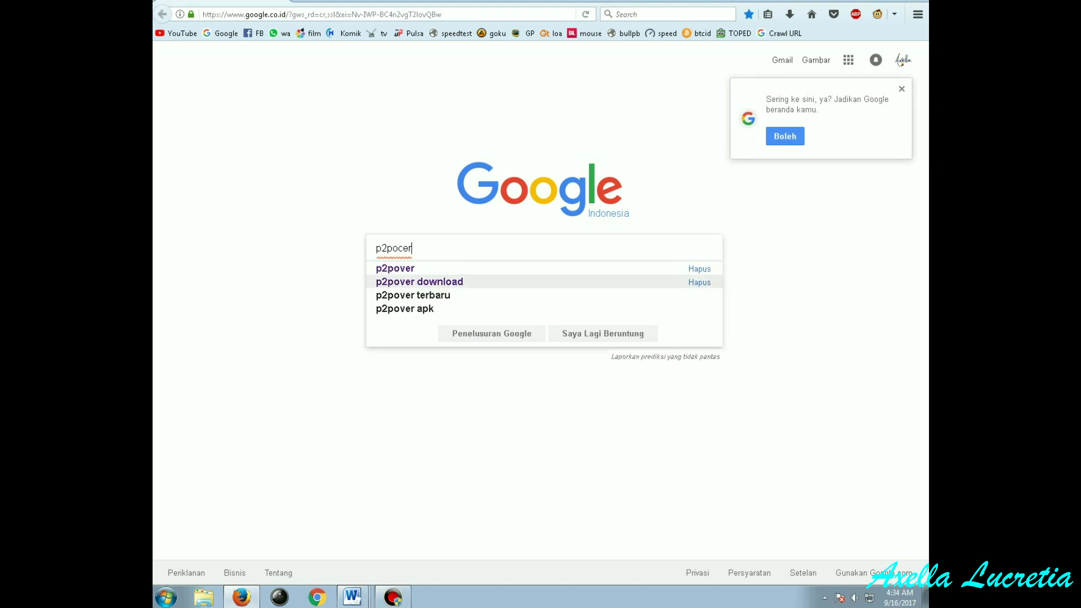
pyautogui.click(420, 282)
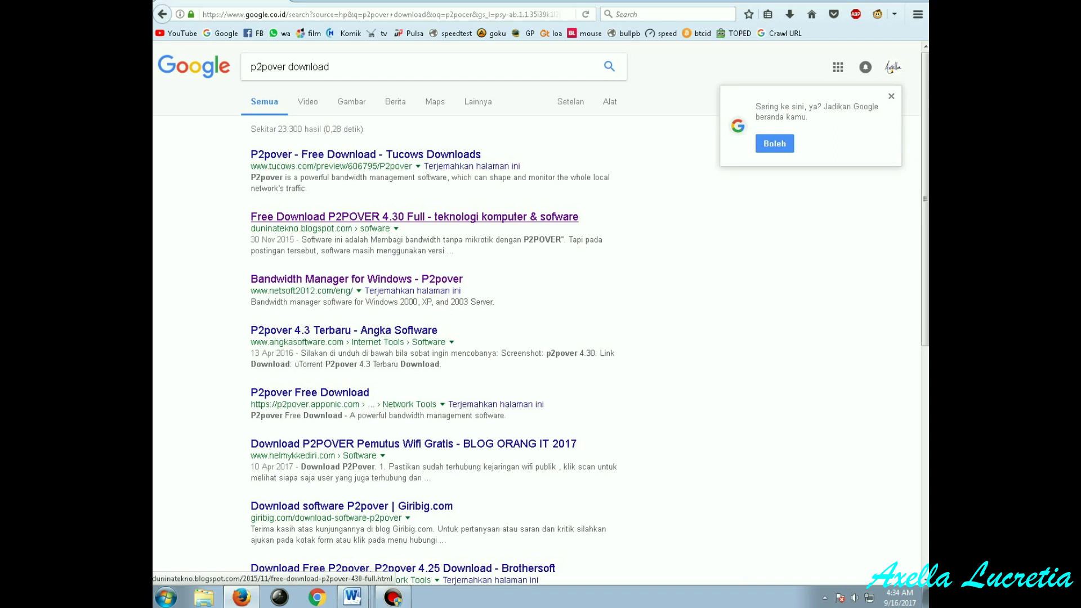
pyautogui.click(415, 216)
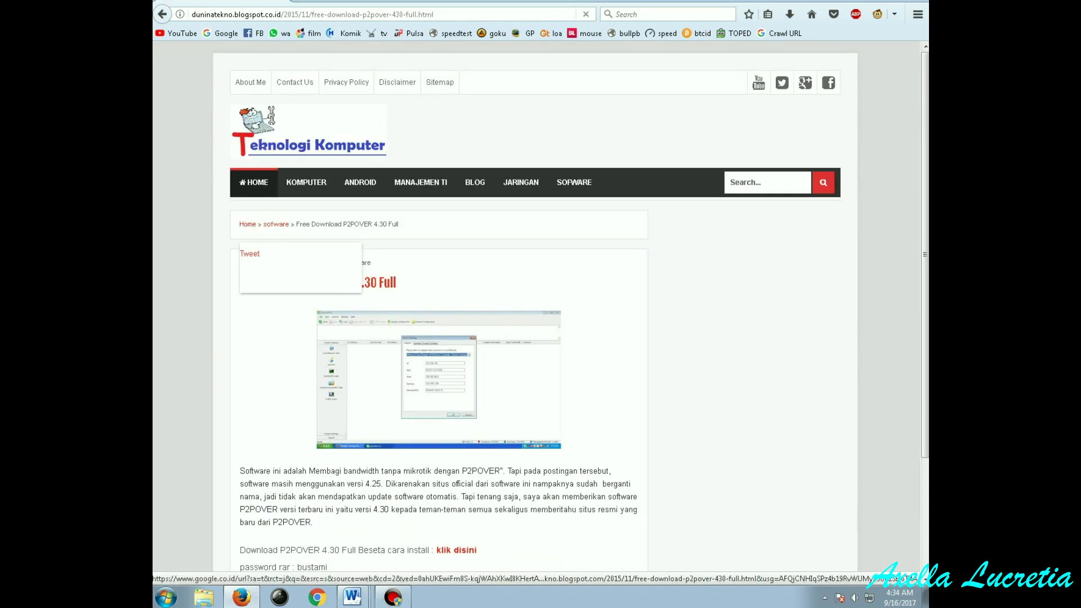
# Highlight the 'Download P2POVER 4.30 Full' line on the blog page, then open Windows Explorer.
pyautogui.scroll(-2, 440, 310)
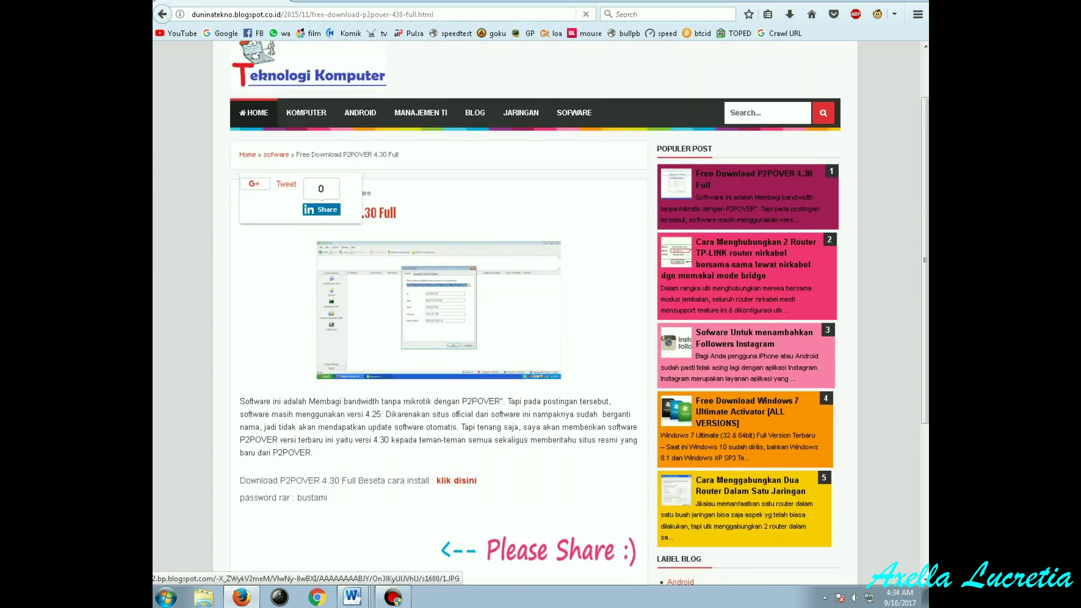
pyautogui.scroll(-2, 439, 310)
pyautogui.moveTo(240, 411); pyautogui.dragTo(407, 411)
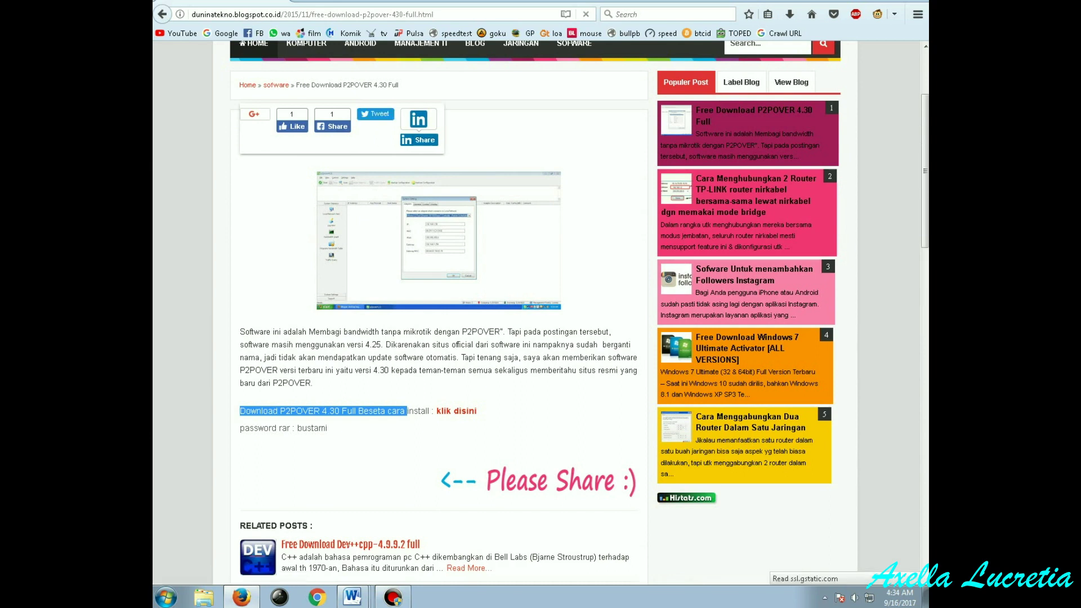
pyautogui.moveTo(241, 597)
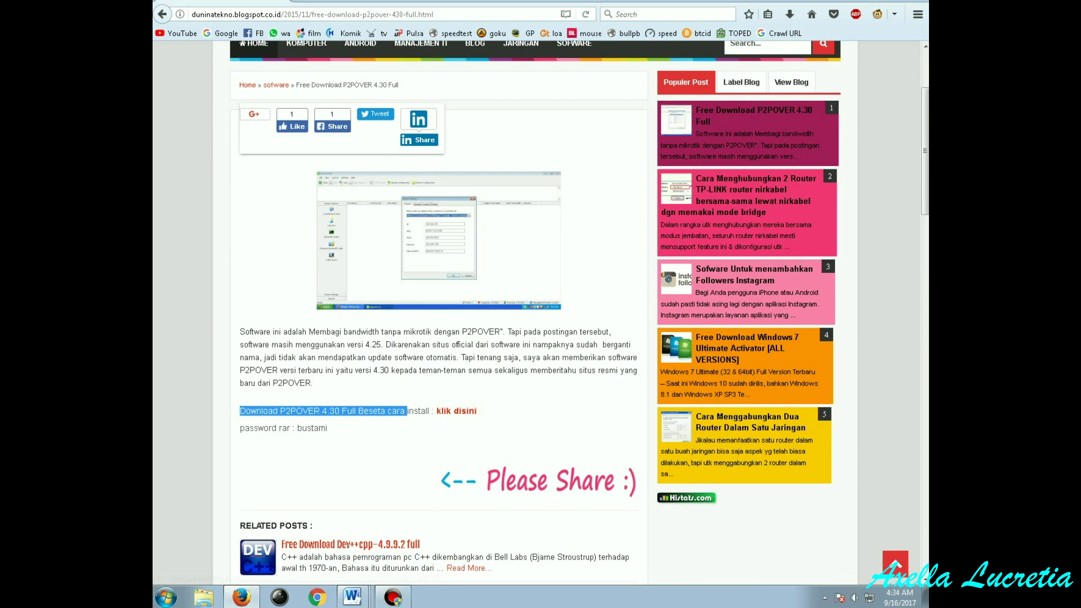
pyautogui.press('super+e')
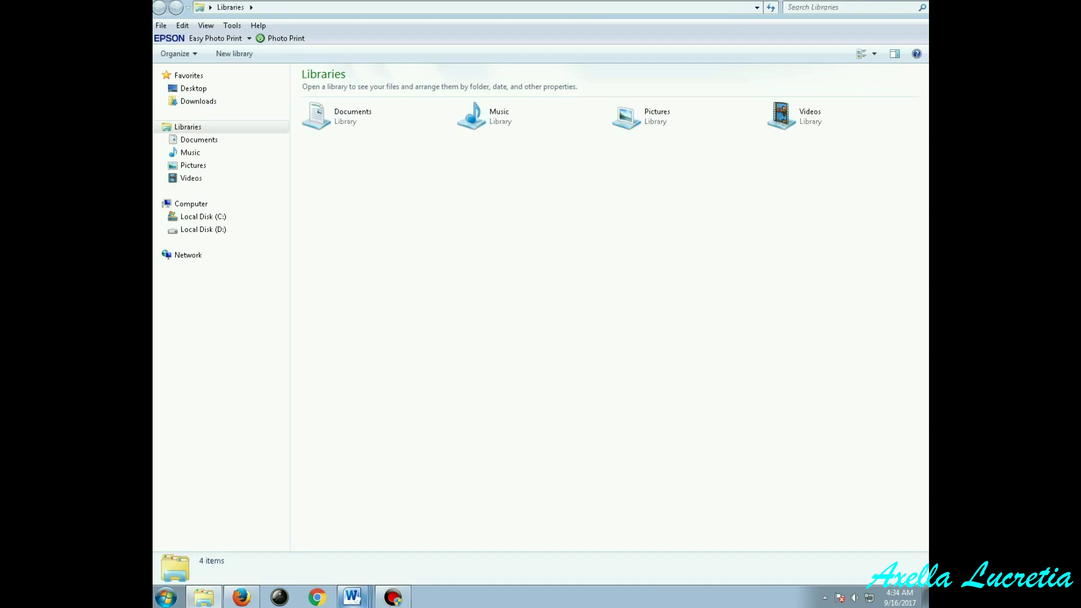
# Colour step 2 'Buka file Rar nya' red in the Word document.
pyautogui.moveTo(352, 597)
pyautogui.click(349, 548)
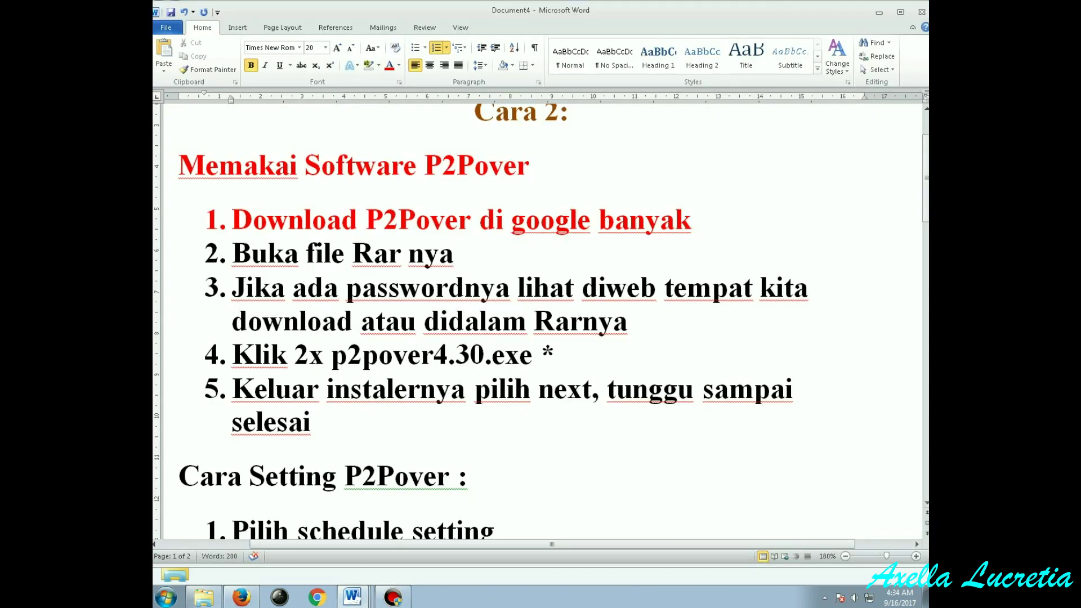
pyautogui.moveTo(231, 253); pyautogui.dragTo(469, 253)
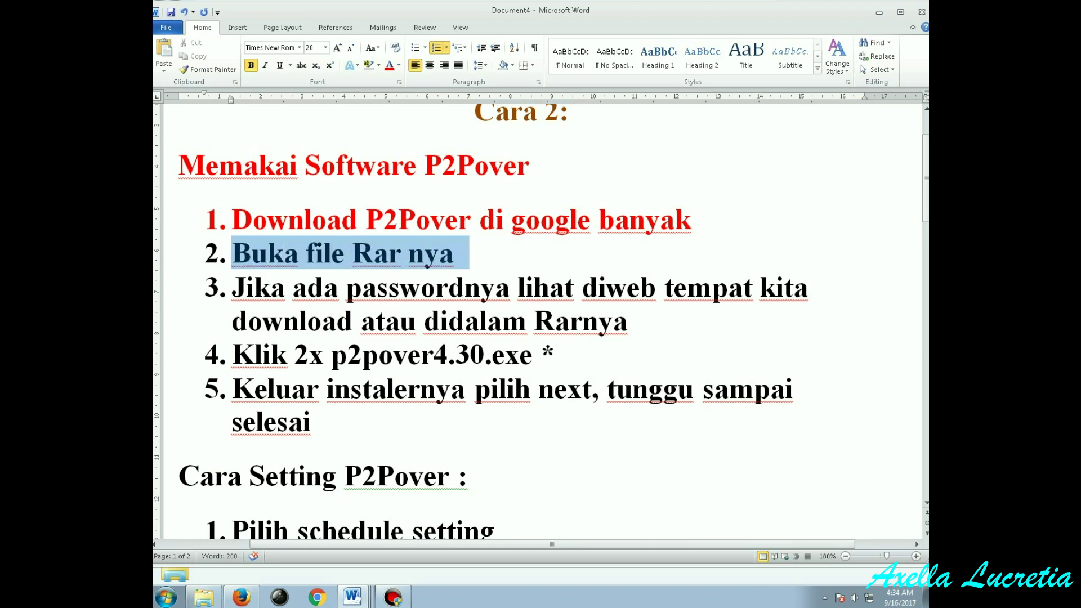
pyautogui.click(389, 65)
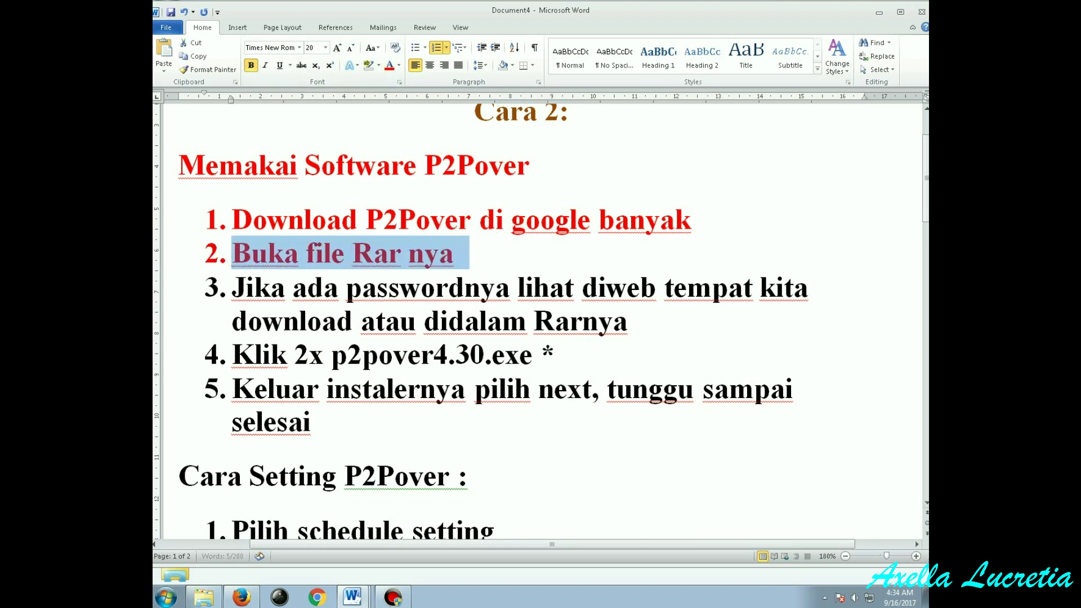
# Open New folder (5) on Local Disk (C:) and select the P2POVER 4.30 Free archive.
pyautogui.click(203, 597)
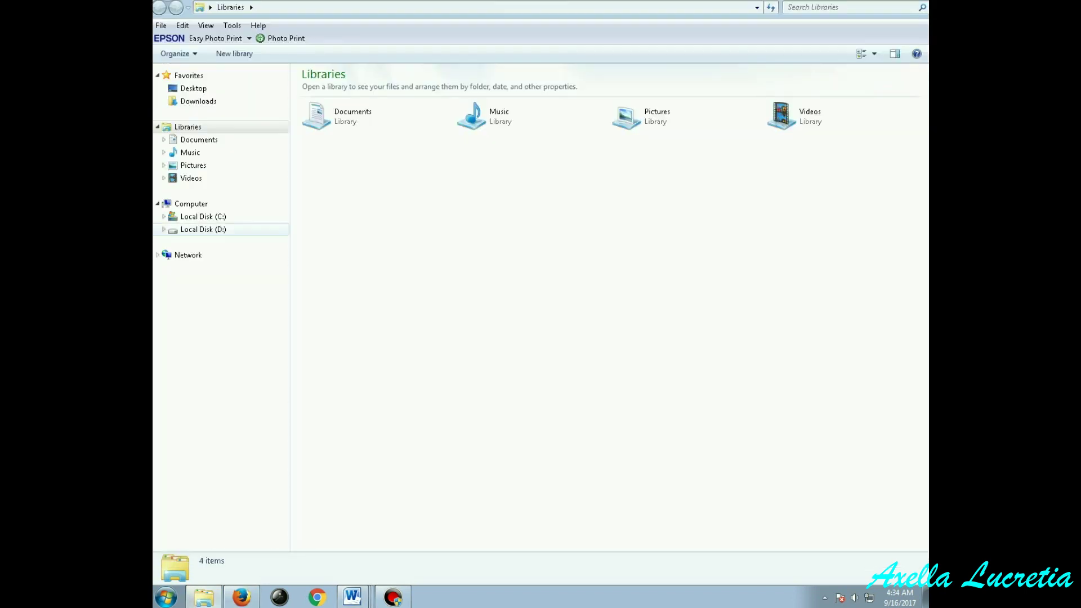
pyautogui.click(203, 216)
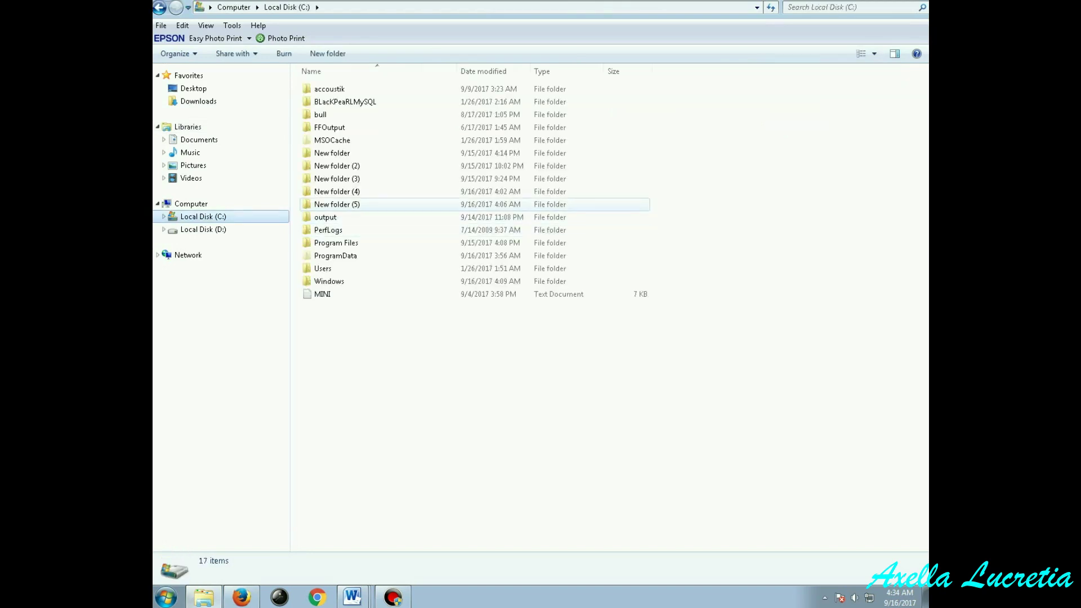
pyautogui.click(336, 204)
pyautogui.doubleClick(336, 204)
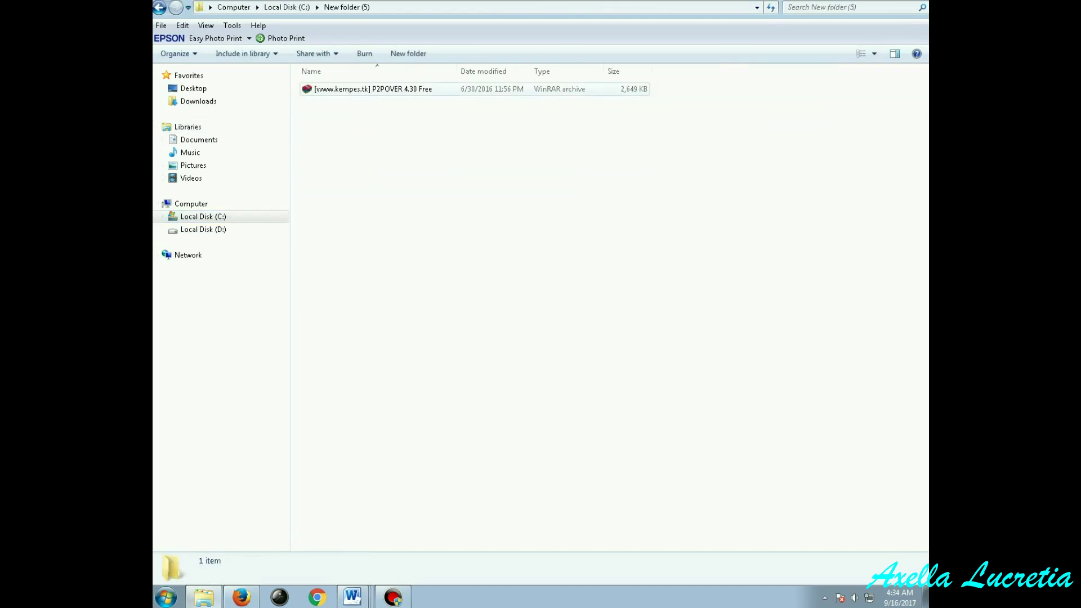
pyautogui.click(371, 88)
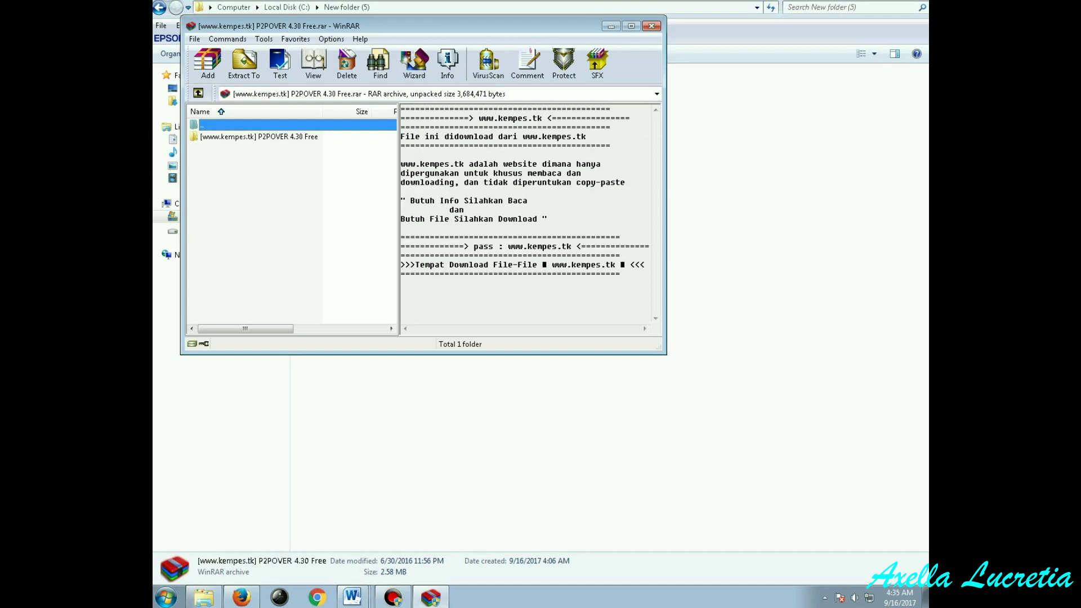
# Open the P2POVER 4.30 Free folder in the archive and copy the password from its comment.
pyautogui.moveTo(473, 246); pyautogui.dragTo(591, 246)
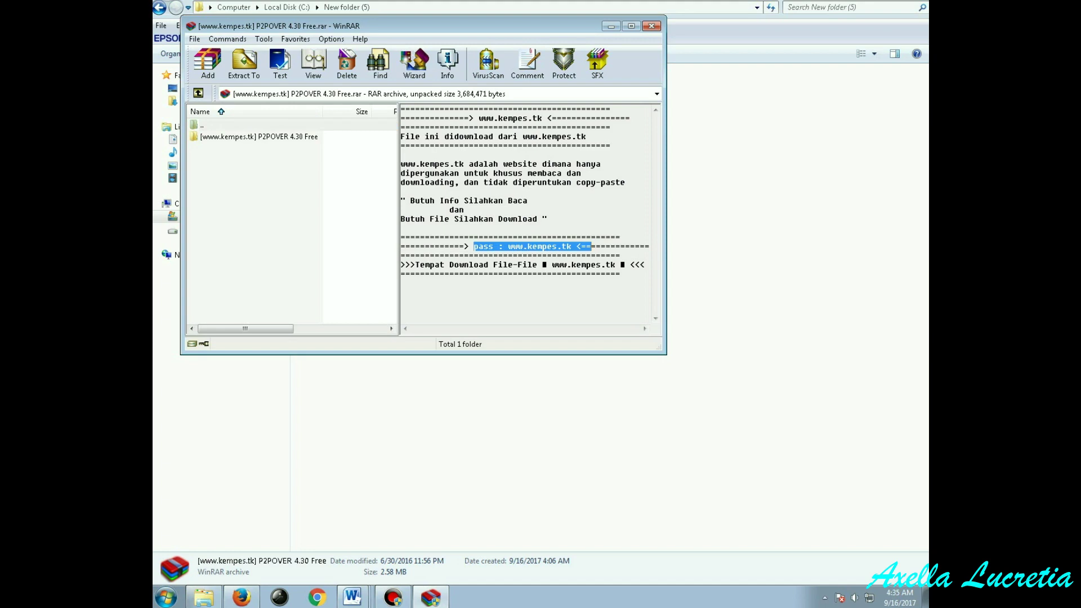
pyautogui.click(425, 208)
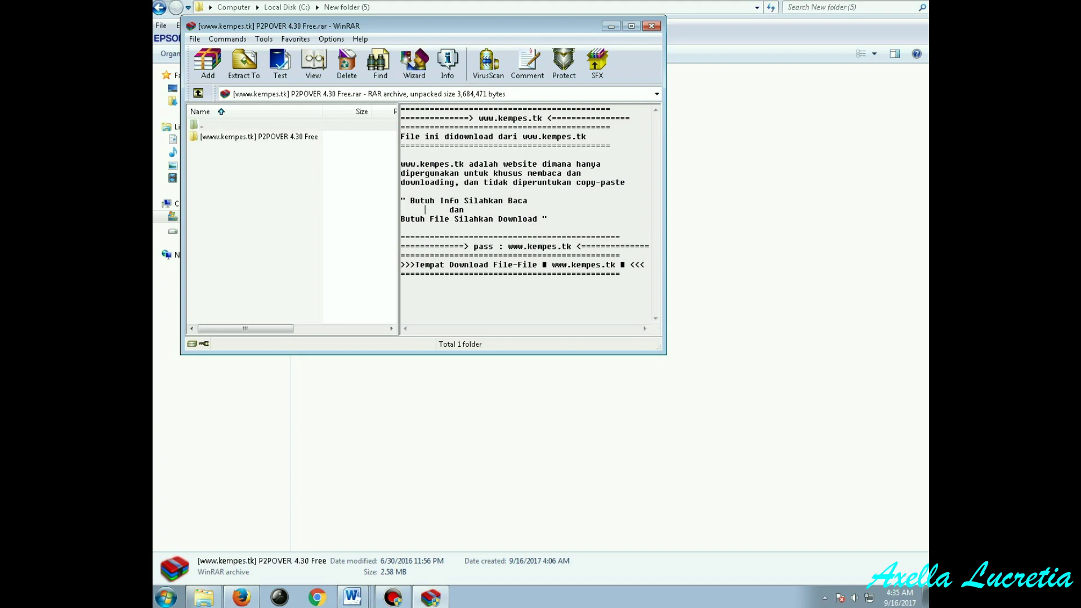
pyautogui.doubleClick(253, 136)
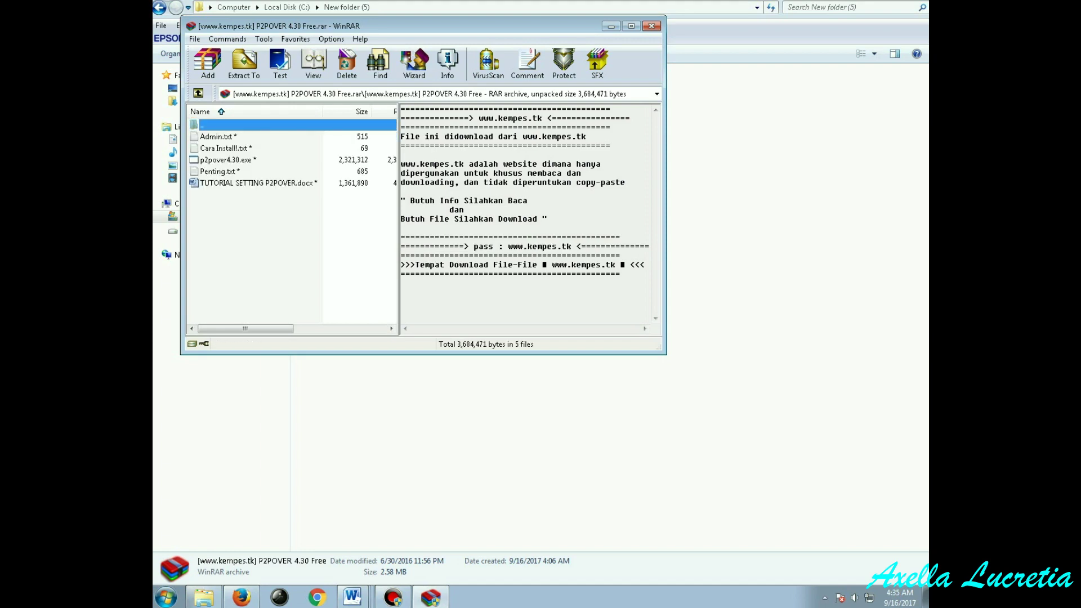
pyautogui.moveTo(507, 247); pyautogui.dragTo(572, 246)
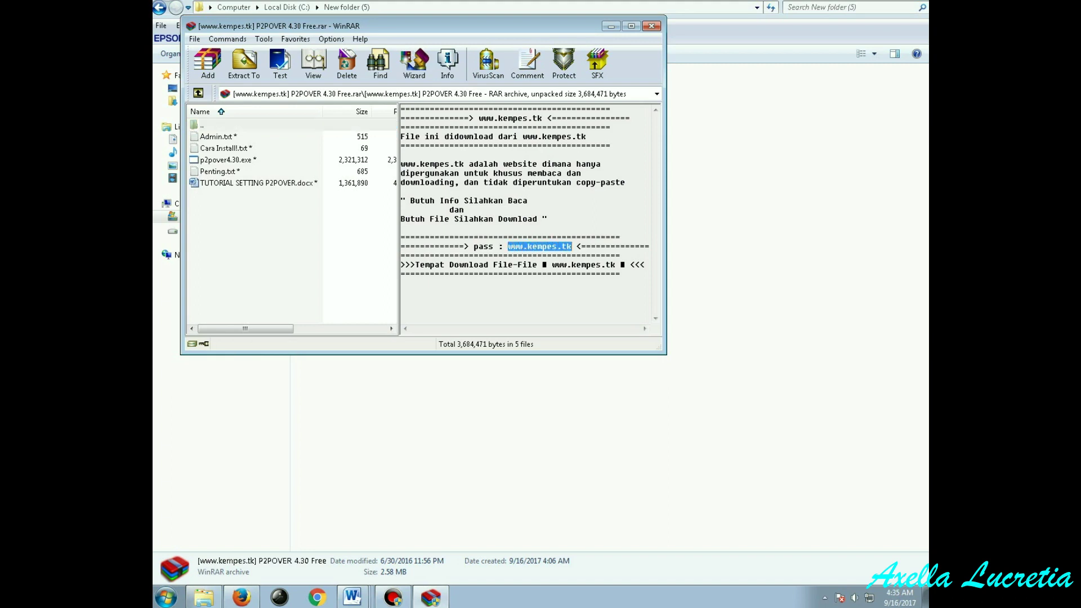
pyautogui.rightClick(554, 248)
pyautogui.click(574, 294)
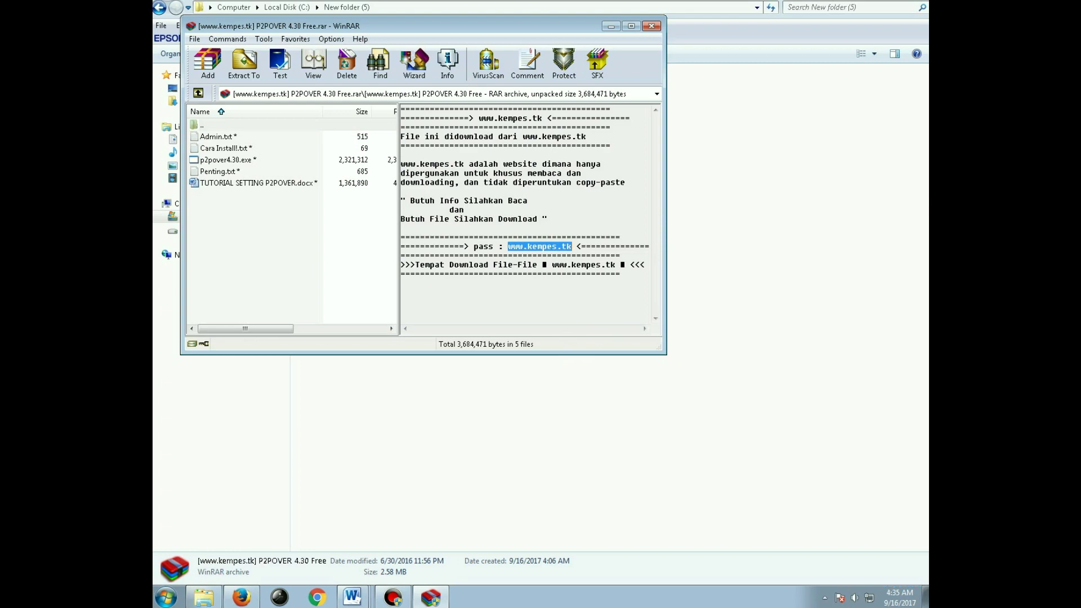
# Run p2pover4.30.exe, pasting the copied archive password to unlock it.
pyautogui.doubleClick(225, 160)
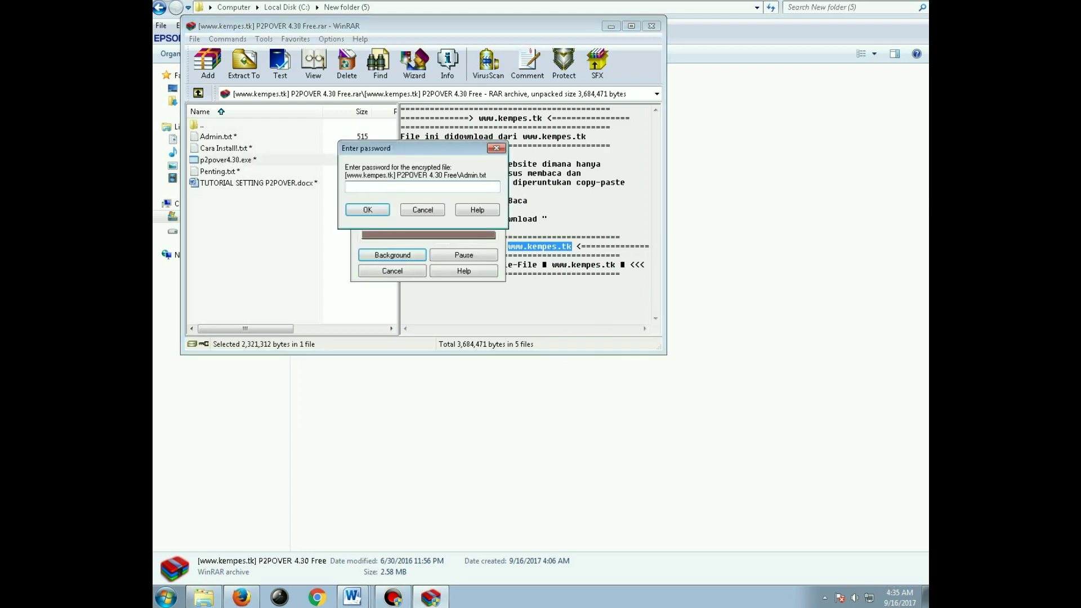
pyautogui.rightClick(398, 187)
pyautogui.click(414, 233)
pyautogui.press('Return')
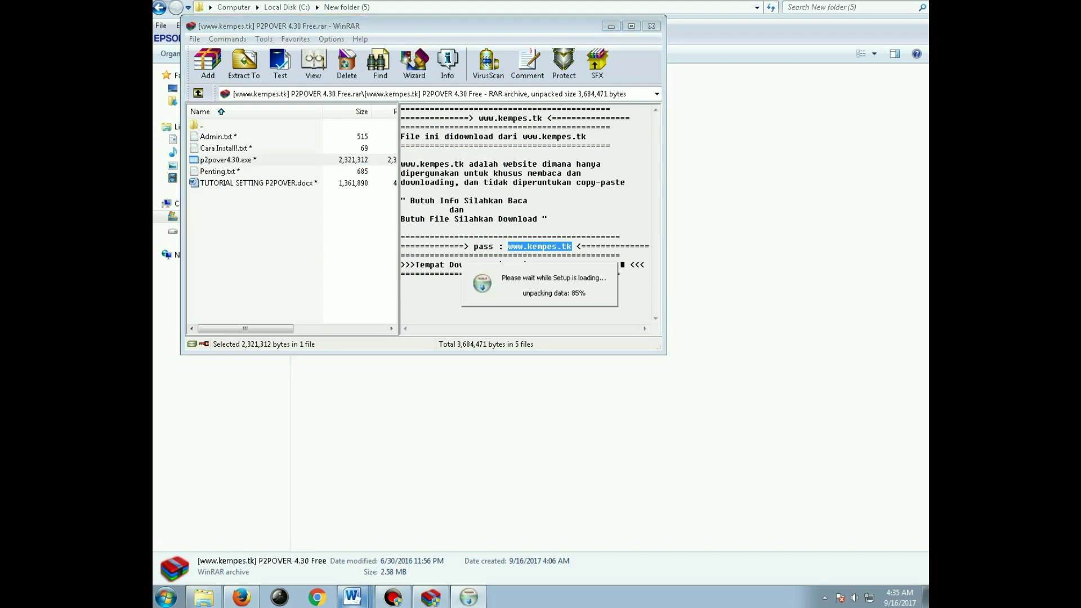
# In Document4, colour install steps 3, 4 and step 5's 'Keluar instalernya pilih next' red.
pyautogui.moveTo(352, 597)
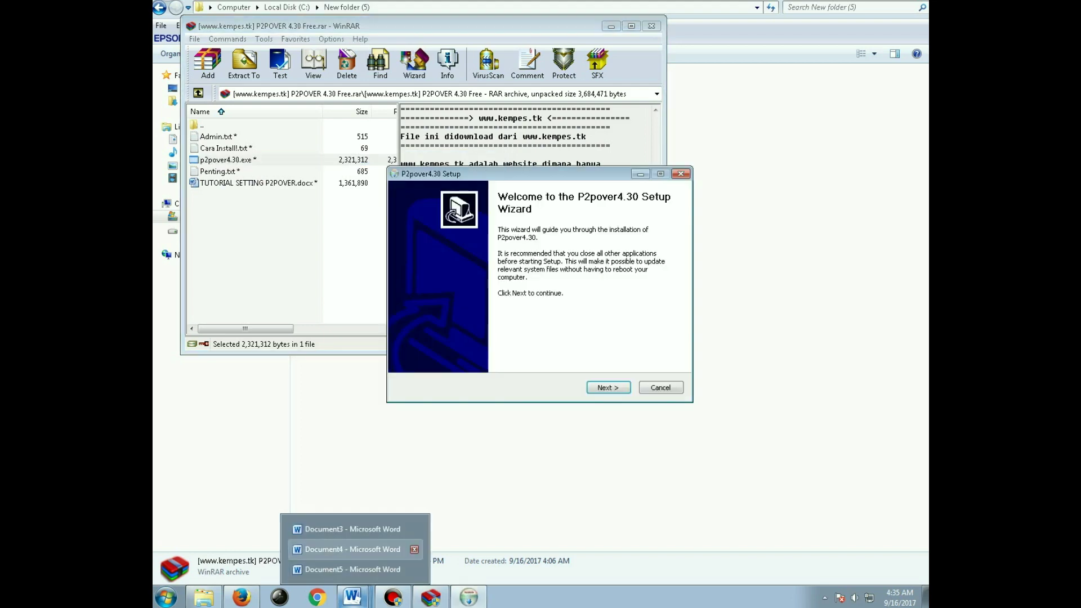
pyautogui.click(337, 549)
pyautogui.moveTo(233, 288); pyautogui.dragTo(650, 324)
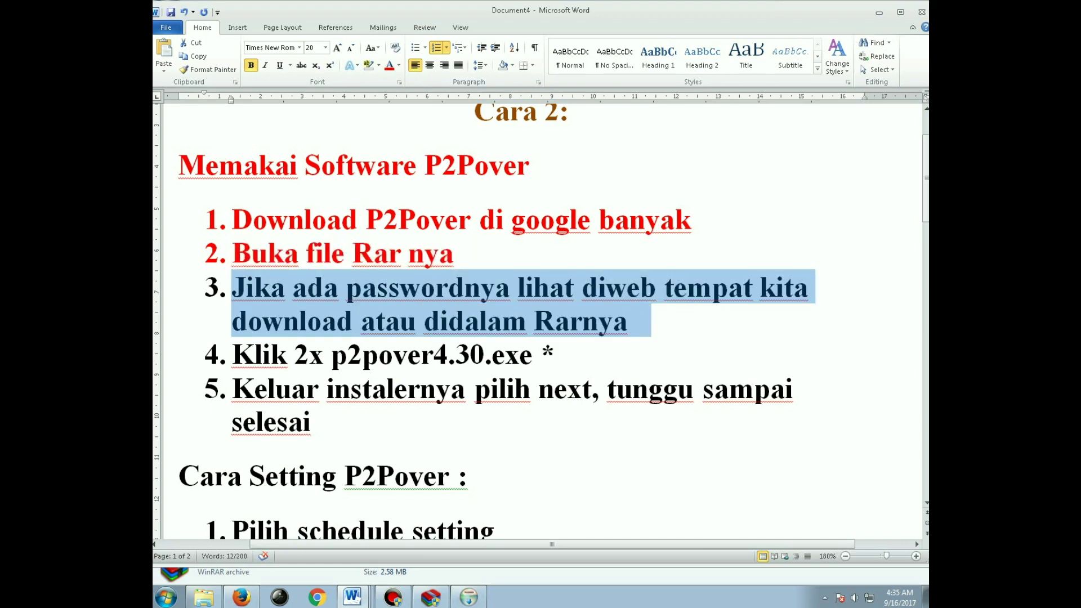
pyautogui.click(388, 65)
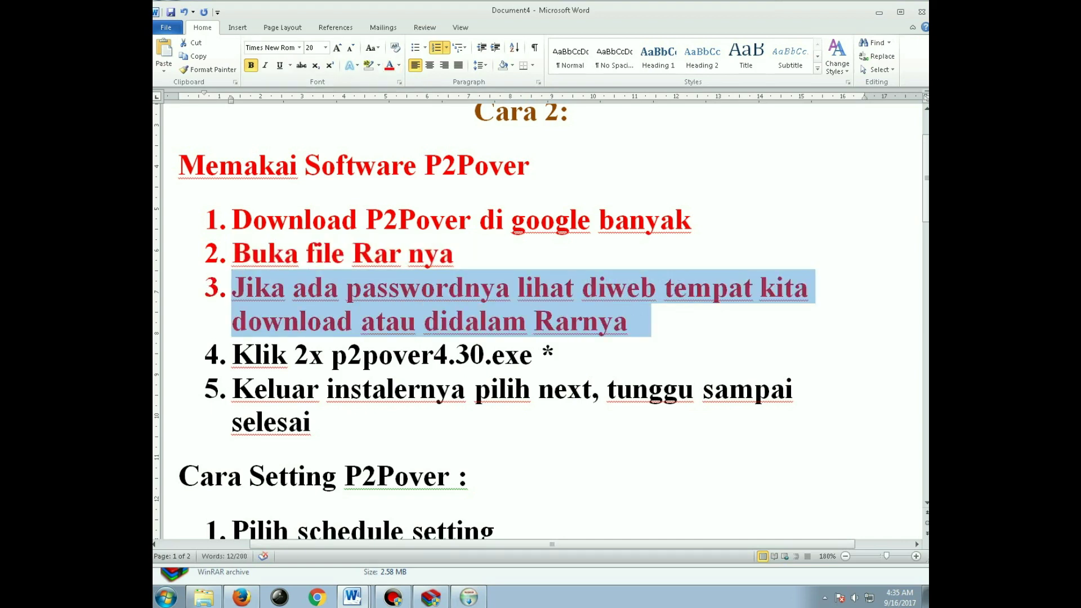
pyautogui.click(465, 287)
pyautogui.scroll(-3, 541, 316)
pyautogui.moveTo(232, 248); pyautogui.dragTo(571, 248)
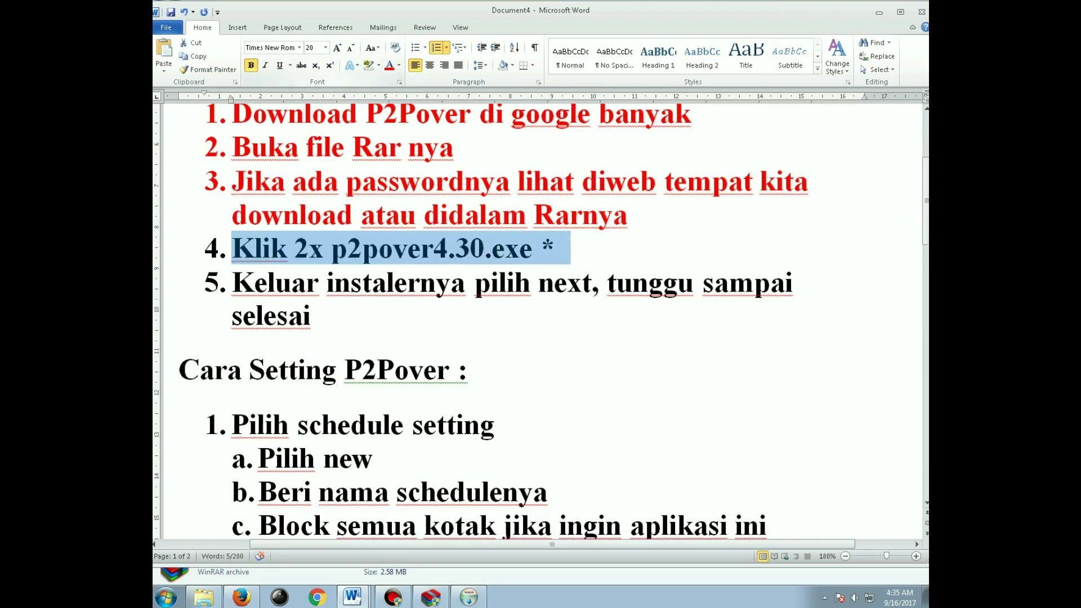
pyautogui.click(388, 65)
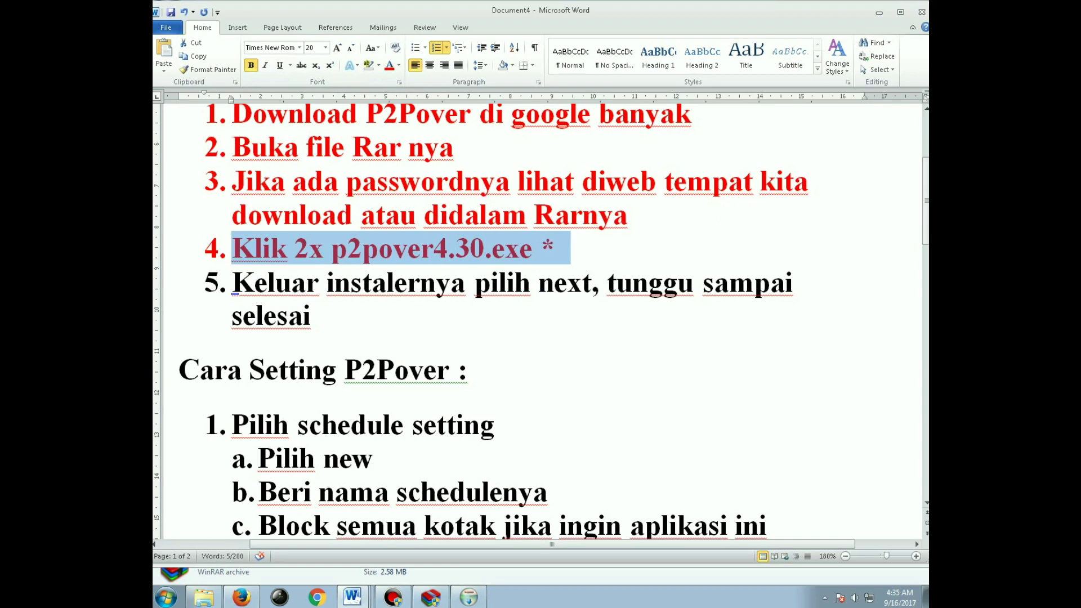
pyautogui.moveTo(233, 283); pyautogui.dragTo(591, 283)
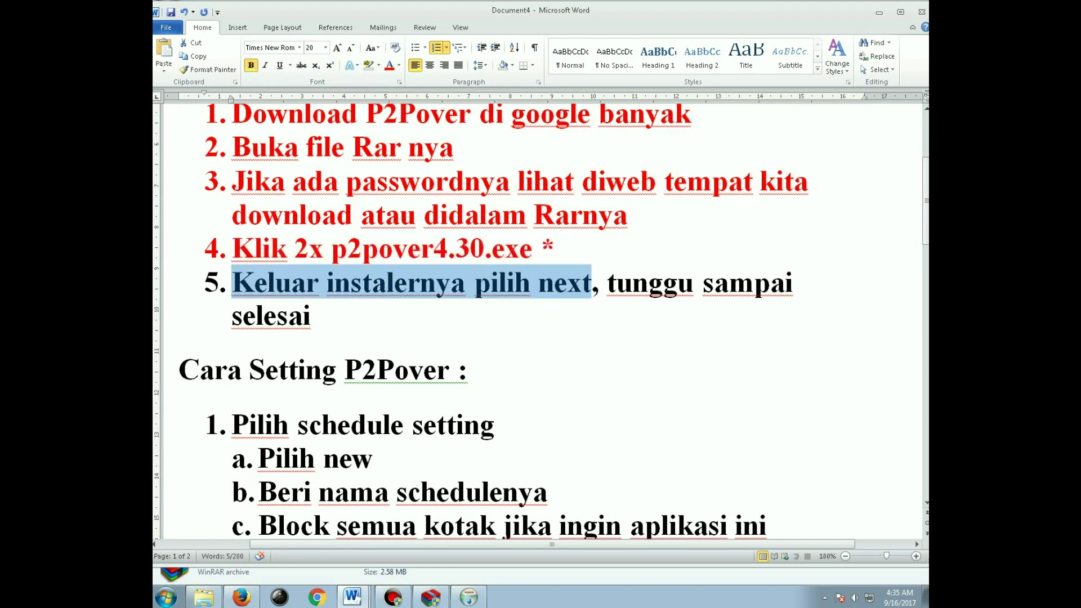
pyautogui.click(389, 65)
pyautogui.click(507, 281)
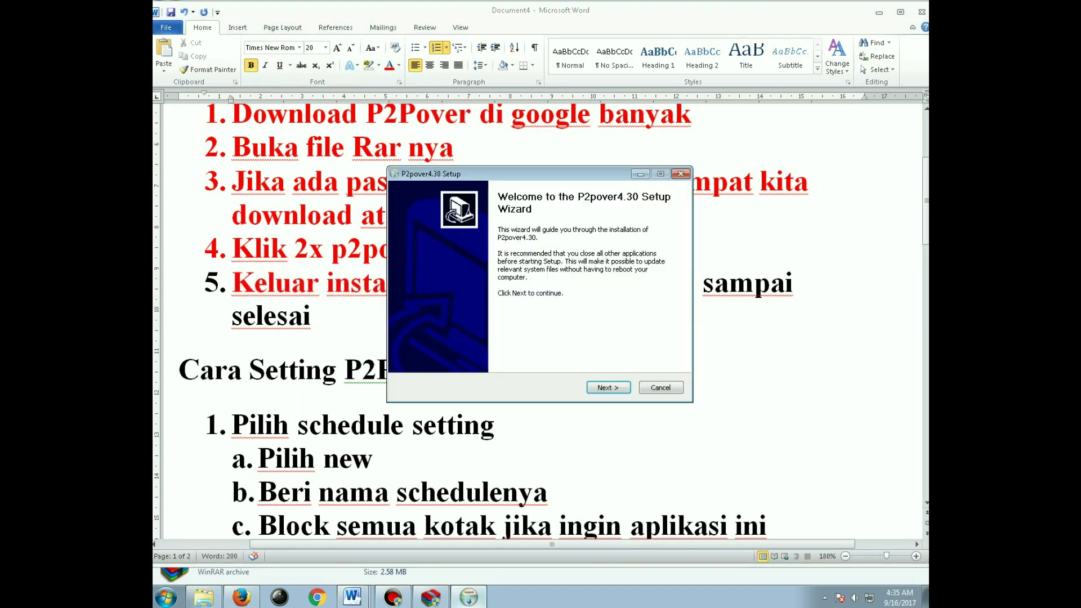
# Install P2Pover 4.30 into C:\Program Files\p2pover with default options and finish the wizard.
pyautogui.press('Return')
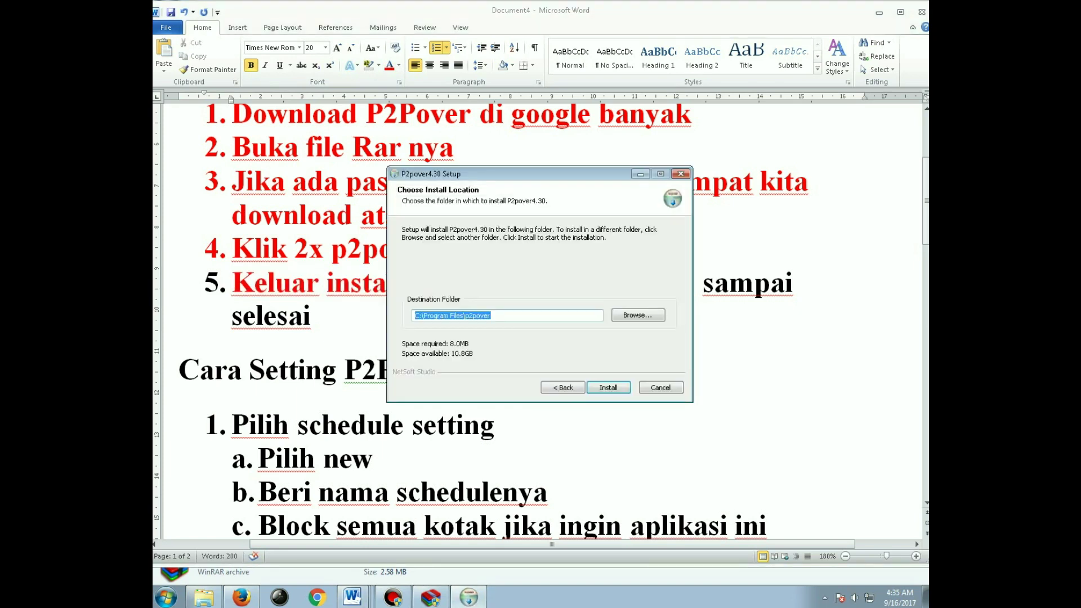
pyautogui.press('Return')
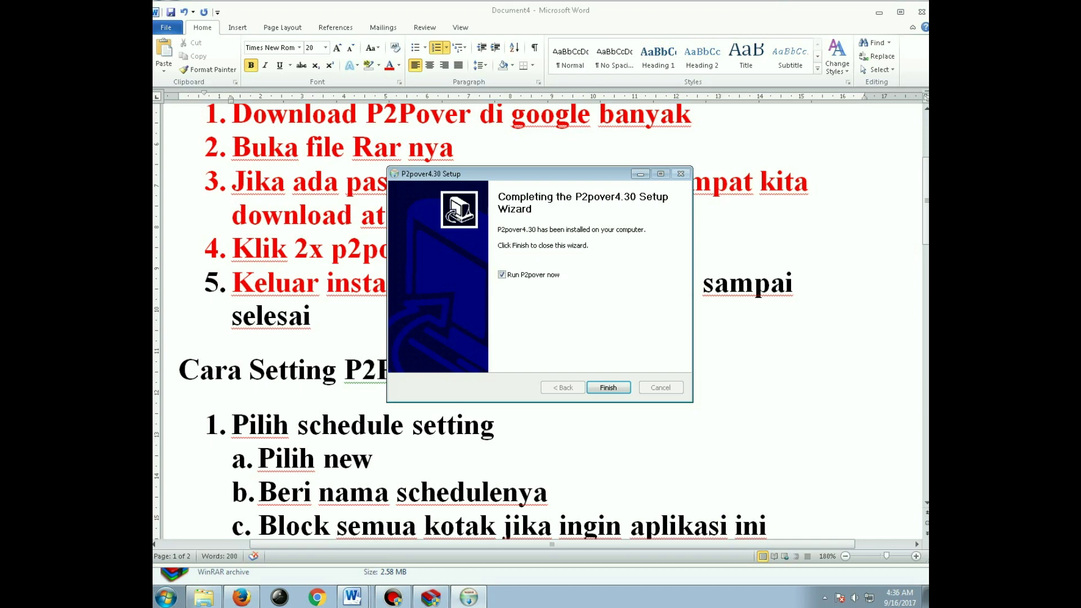
pyautogui.press('Return')
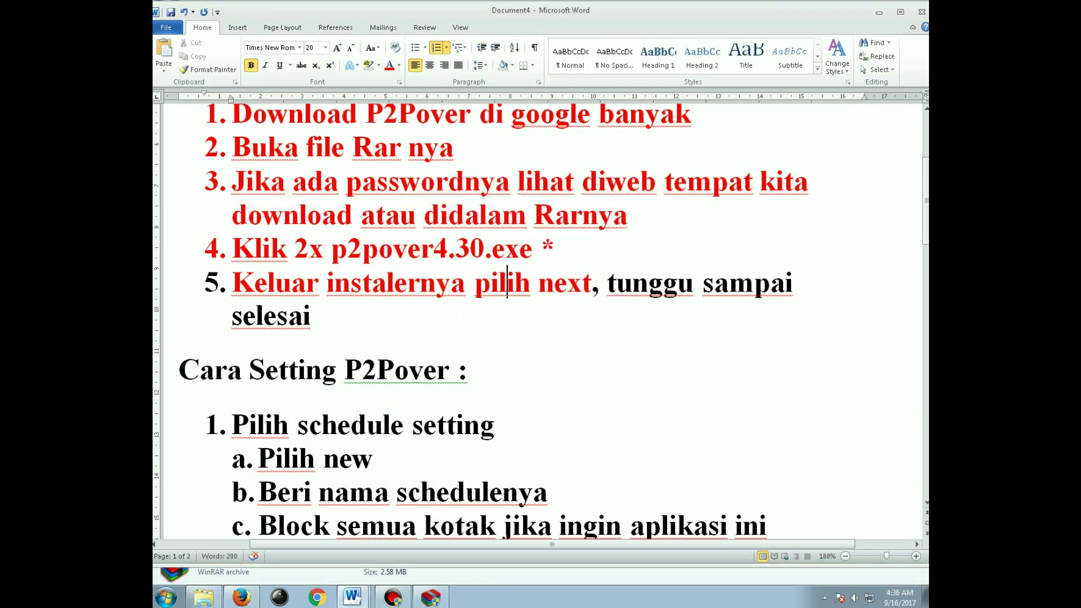
# Return to the Document4 tutorial in Word and select the rest of step 5's text.
pyautogui.moveTo(352, 597)
pyautogui.click(349, 526)
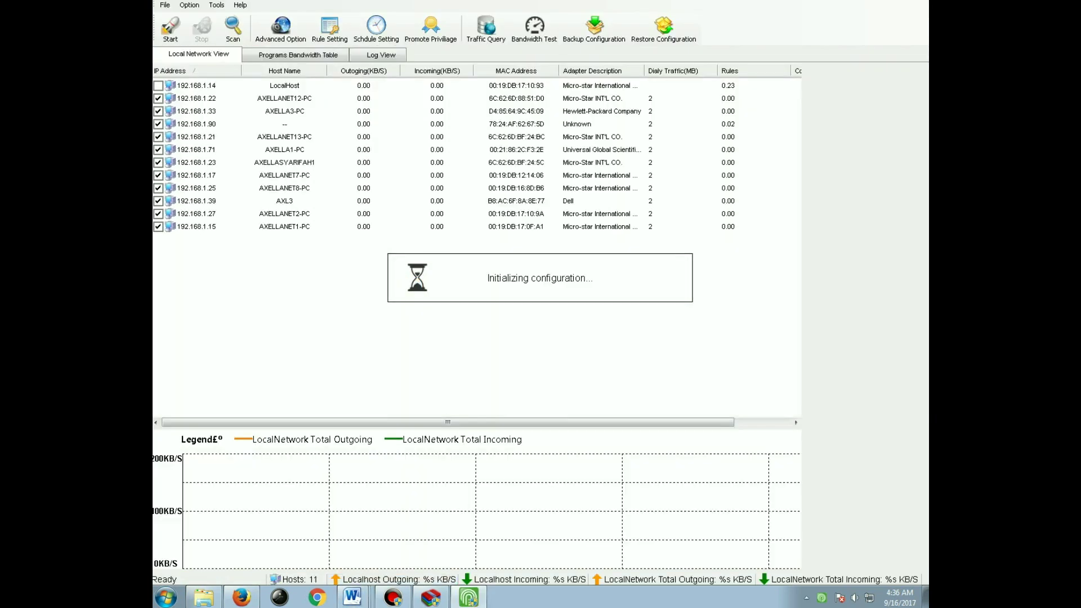
pyautogui.moveTo(352, 596)
pyautogui.click(349, 545)
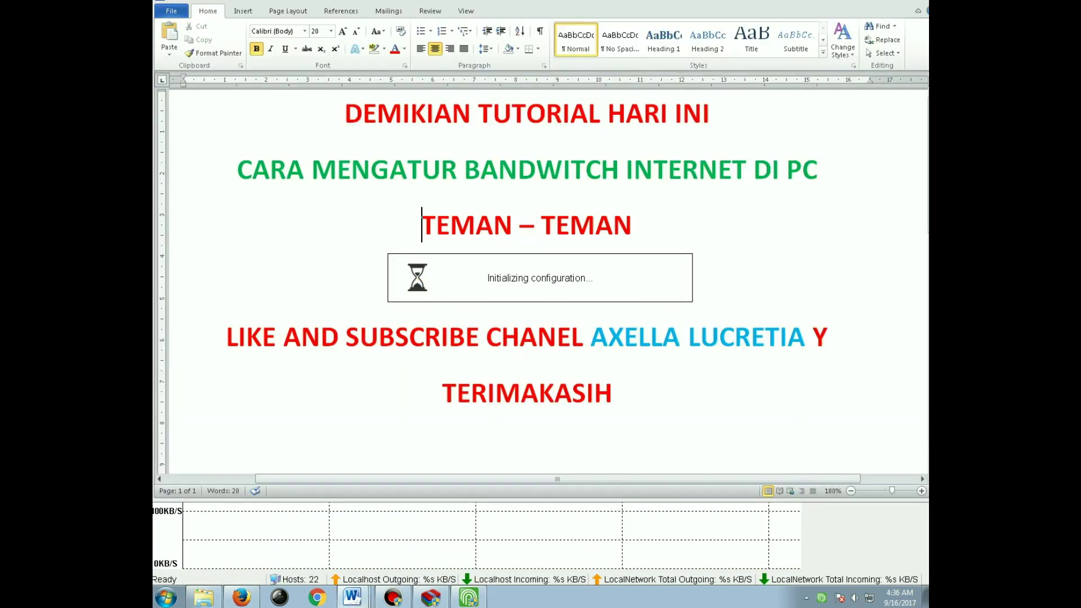
pyautogui.moveTo(353, 596)
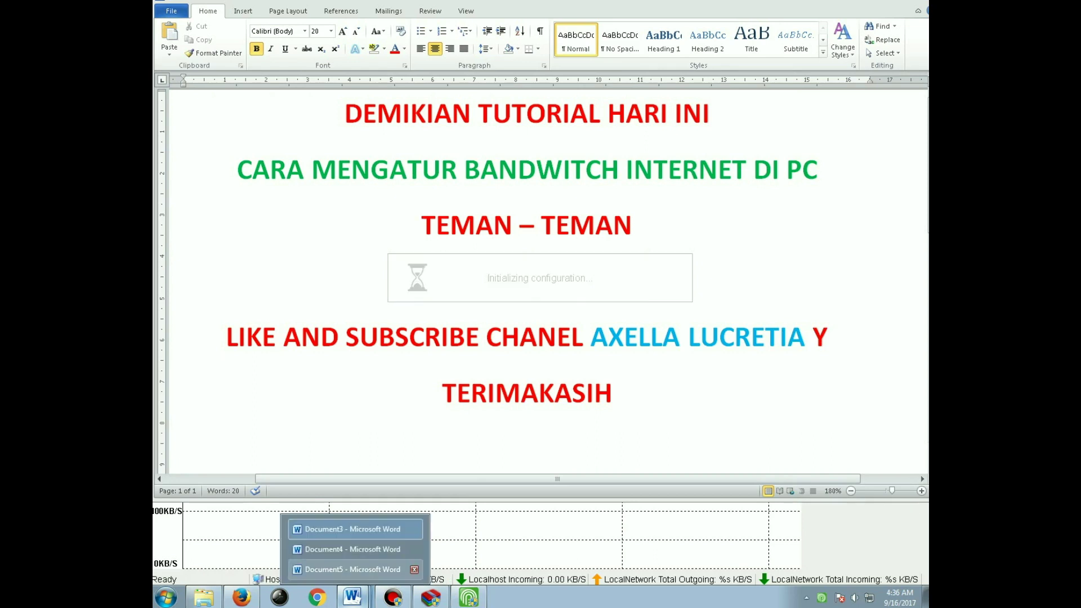
pyautogui.click(353, 549)
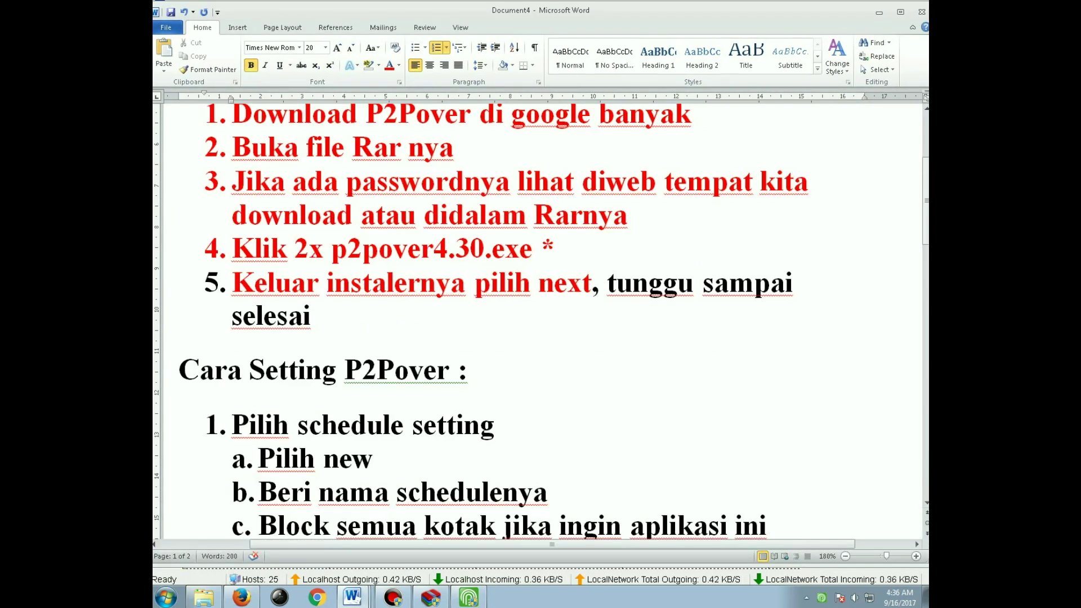
pyautogui.hotkey('ctrl', 'shift', 'Down')
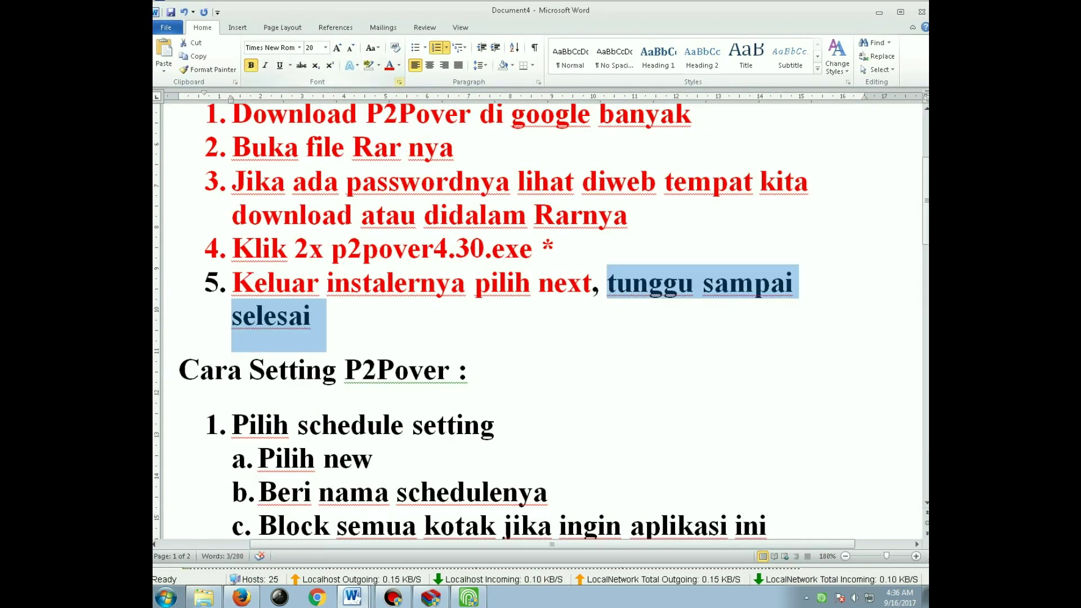
# Colour the 'Cara Setting P2Pover :' heading red.
pyautogui.scroll(-3, 540, 320)
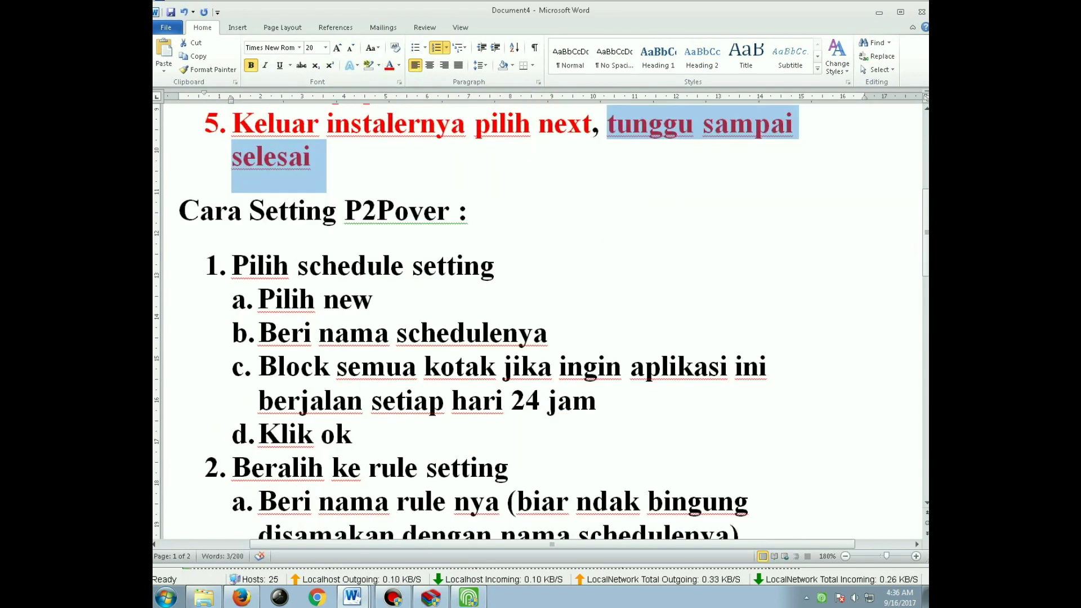
pyautogui.press('Right')
pyautogui.hotkey('ctrl', 'shift', 'Down')
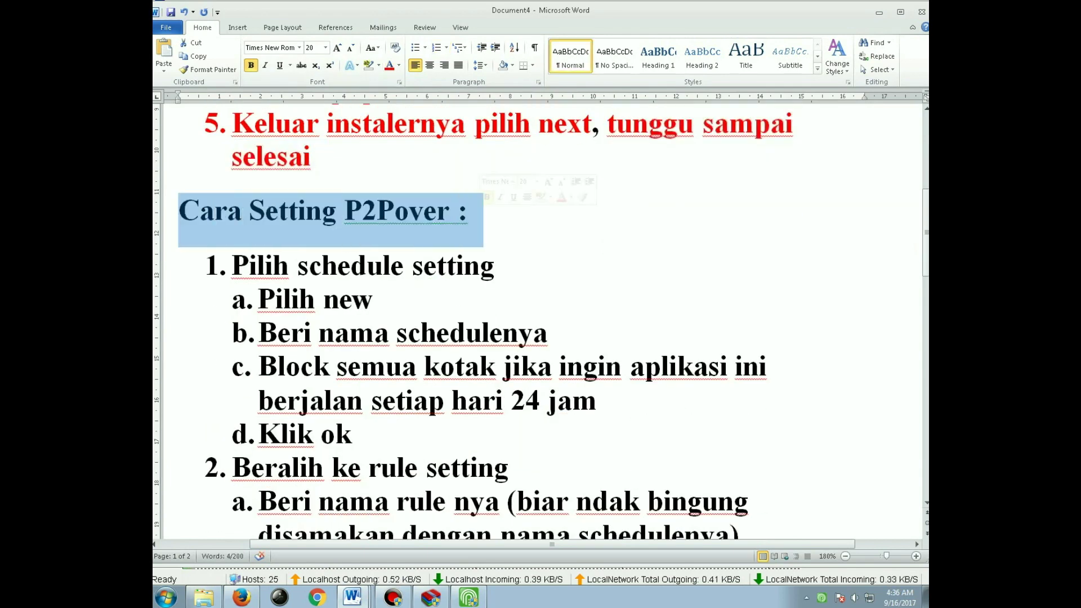
pyautogui.click(389, 65)
# Colour the 'Pilih schedule setting' line red.
pyautogui.scroll(-1, 540, 321)
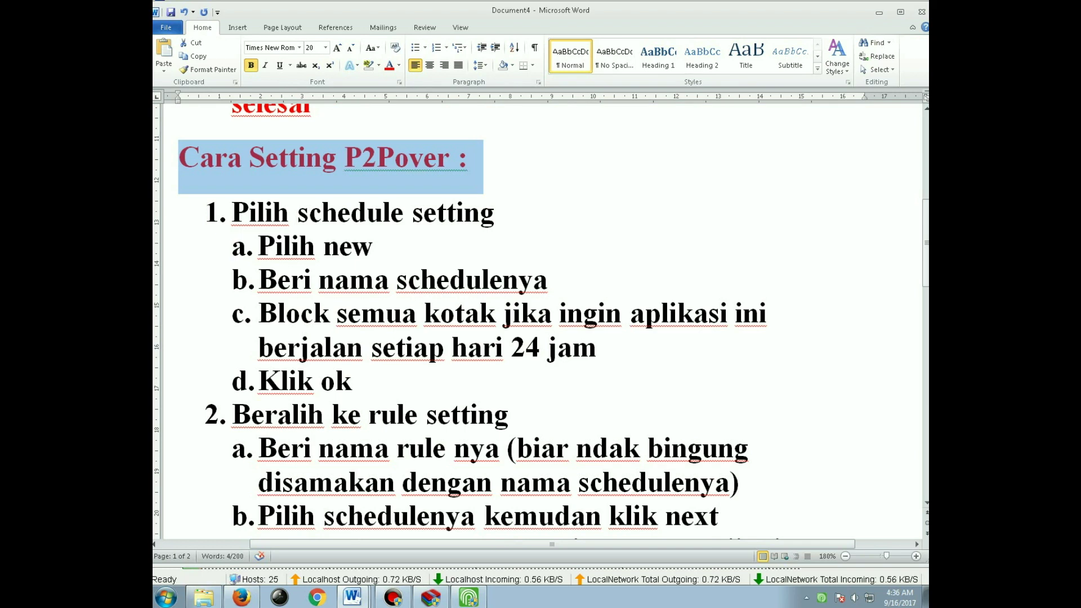
pyautogui.press('Right')
pyautogui.hotkey('ctrl', 'shift', 'Down')
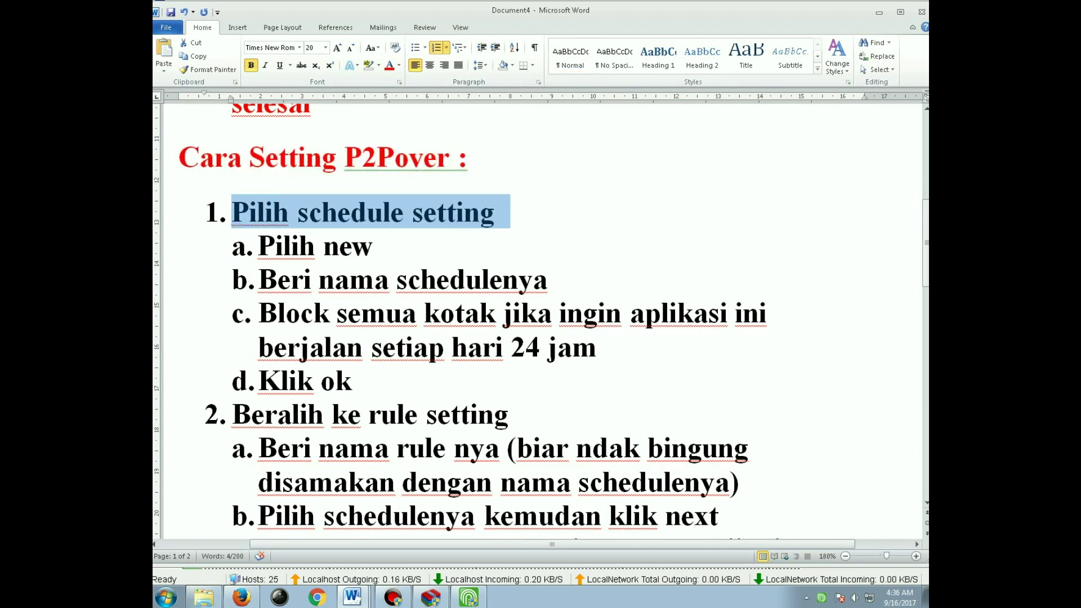
pyautogui.click(389, 65)
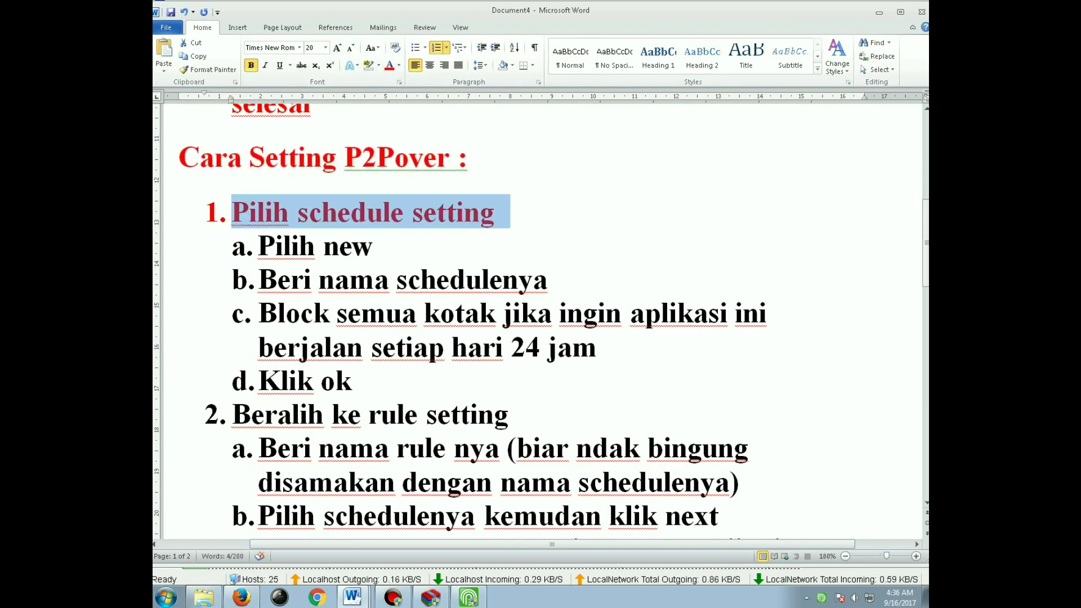
pyautogui.click(469, 597)
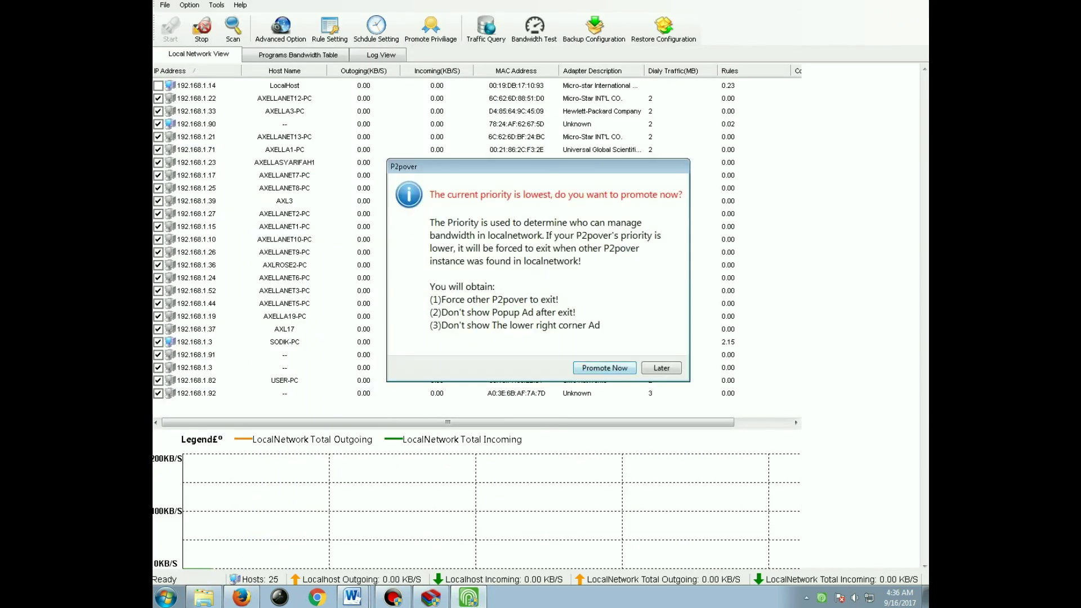
# Dismiss P2Pover's priority prompt, stop bandwidth management and open the Schedule Setting dialog.
pyautogui.press('Return')
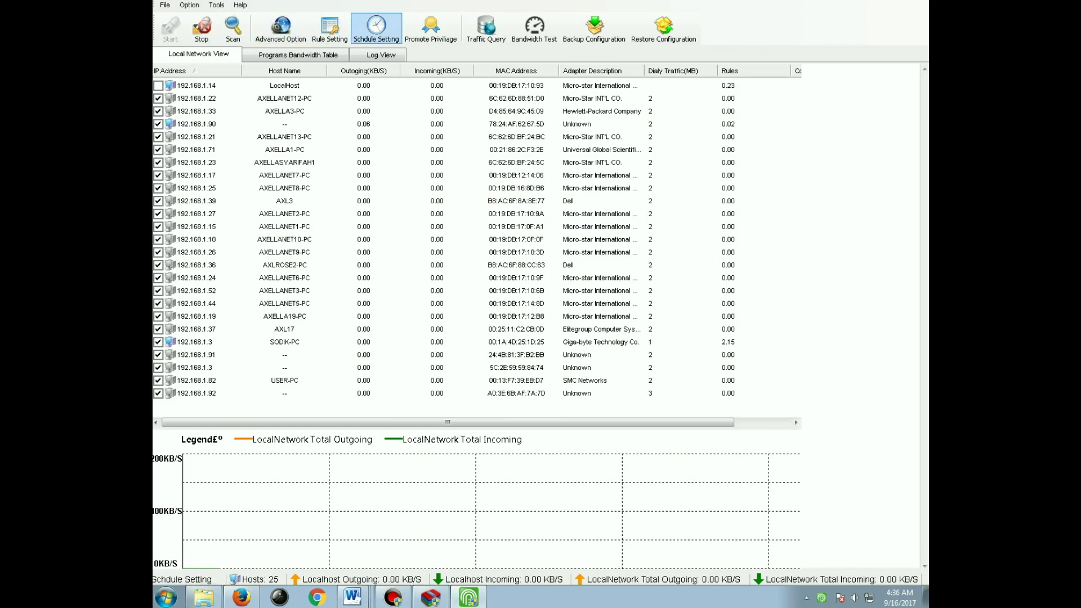
pyautogui.click(202, 27)
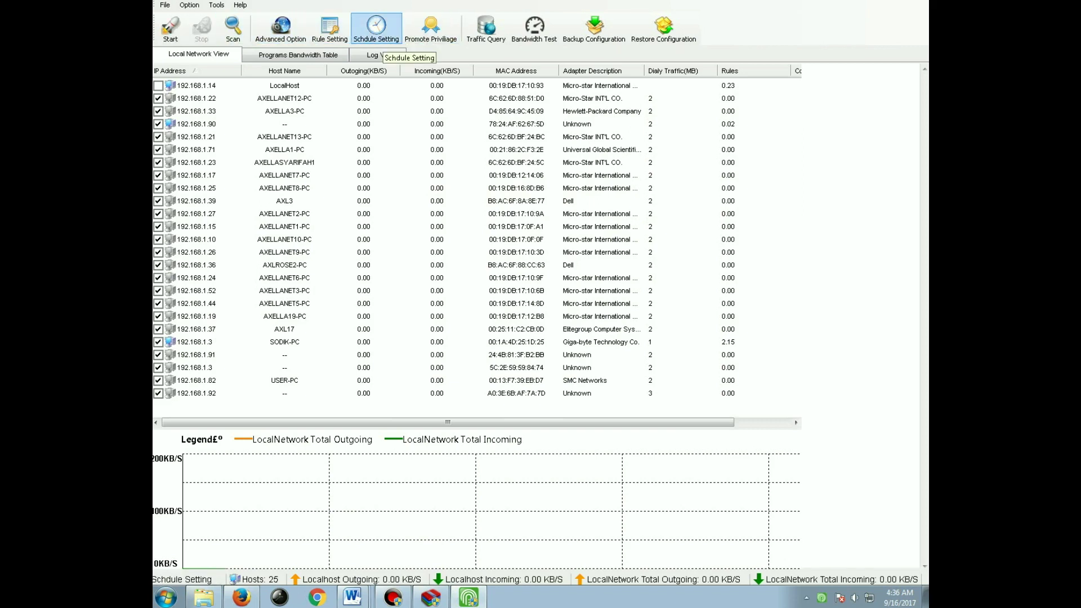
pyautogui.click(376, 27)
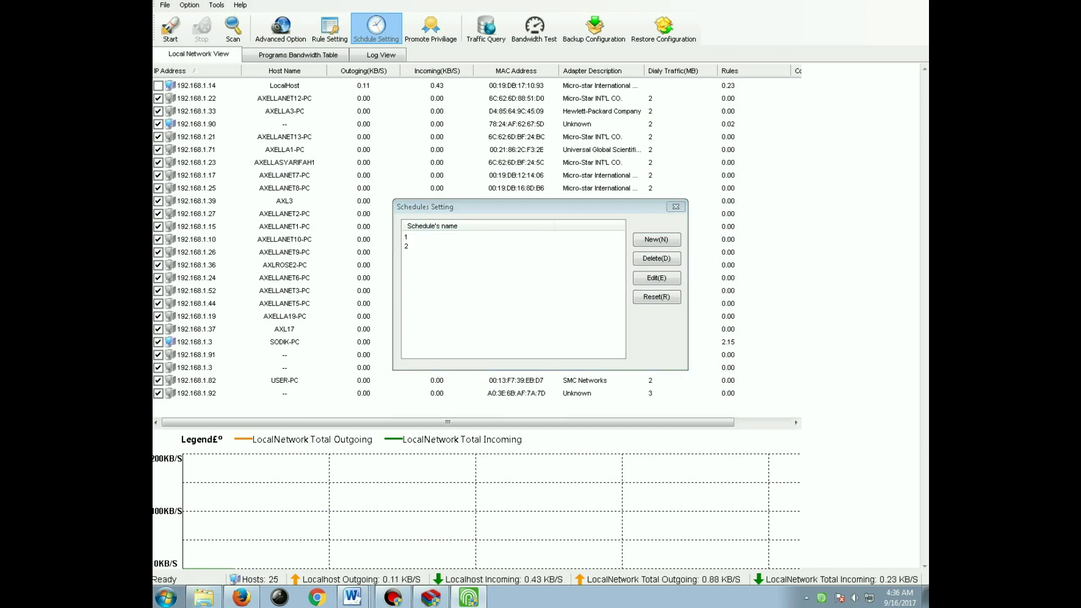
pyautogui.moveTo(353, 597)
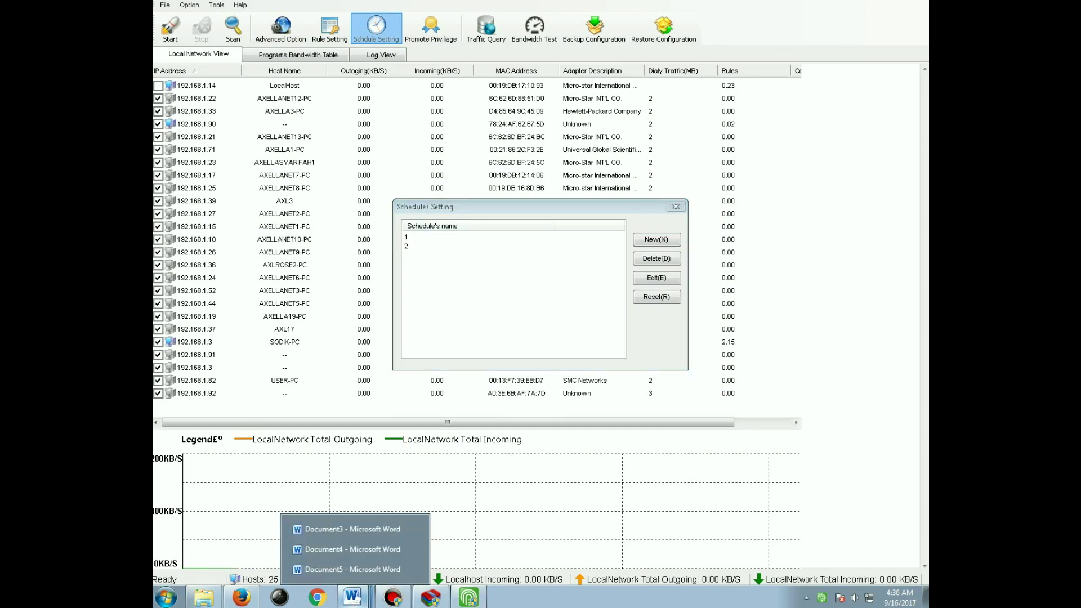
pyautogui.click(315, 550)
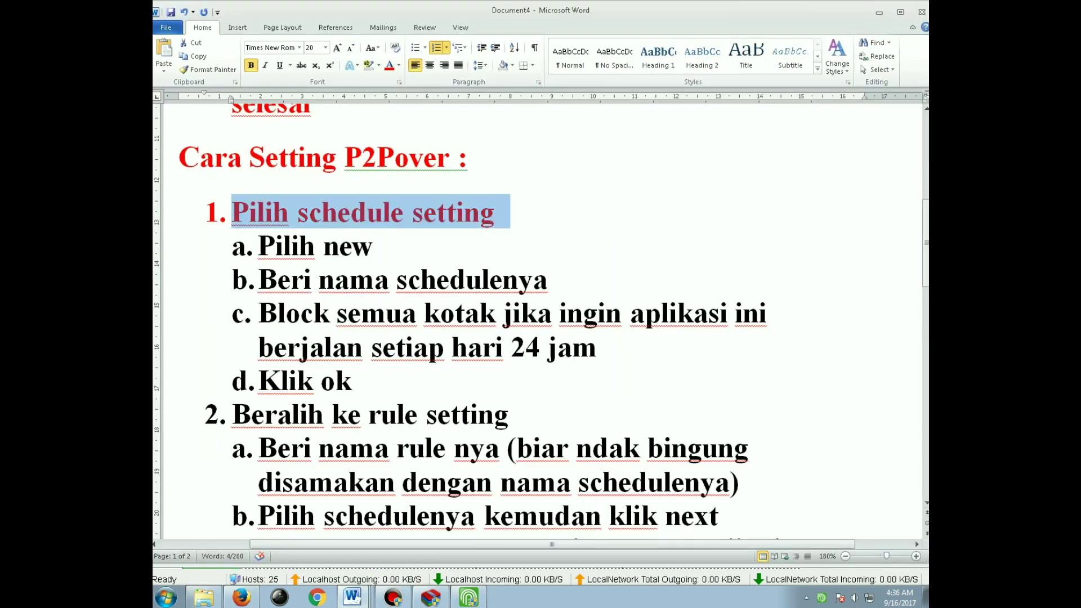
# Colour the 'Pilih new' and 'Beri nama schedulenya' lines red.
pyautogui.tripleClick(316, 246)
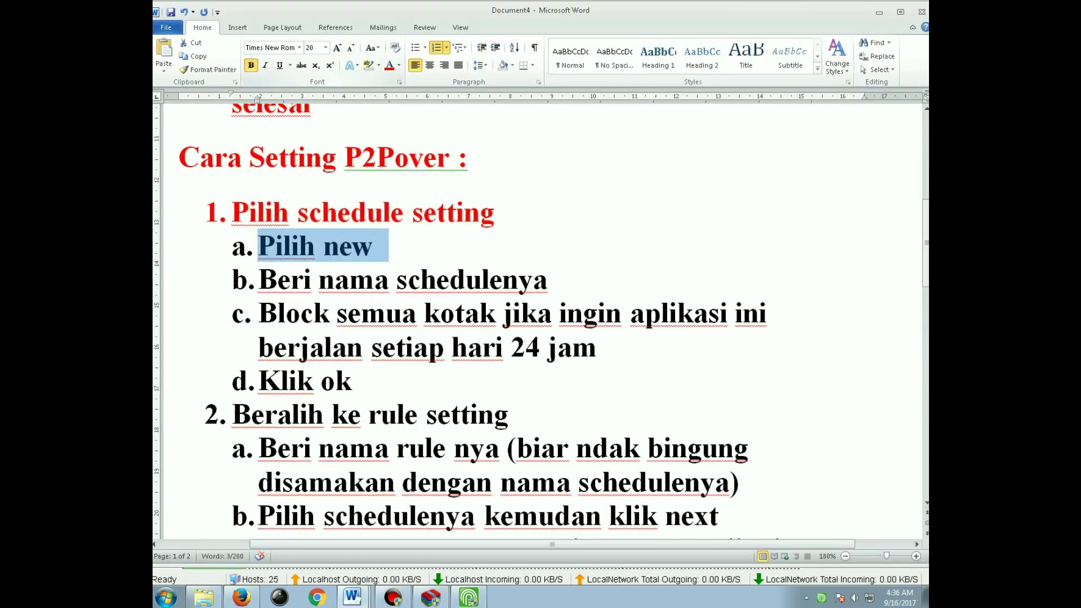
pyautogui.click(389, 65)
pyautogui.moveTo(260, 285); pyautogui.dragTo(563, 280)
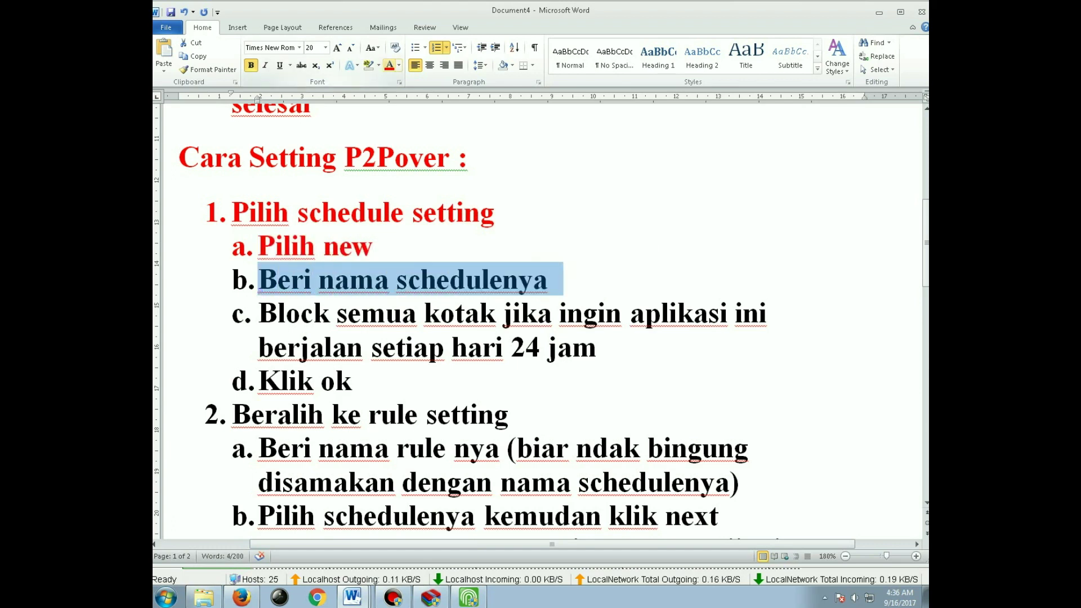
pyautogui.click(388, 65)
pyautogui.click(468, 596)
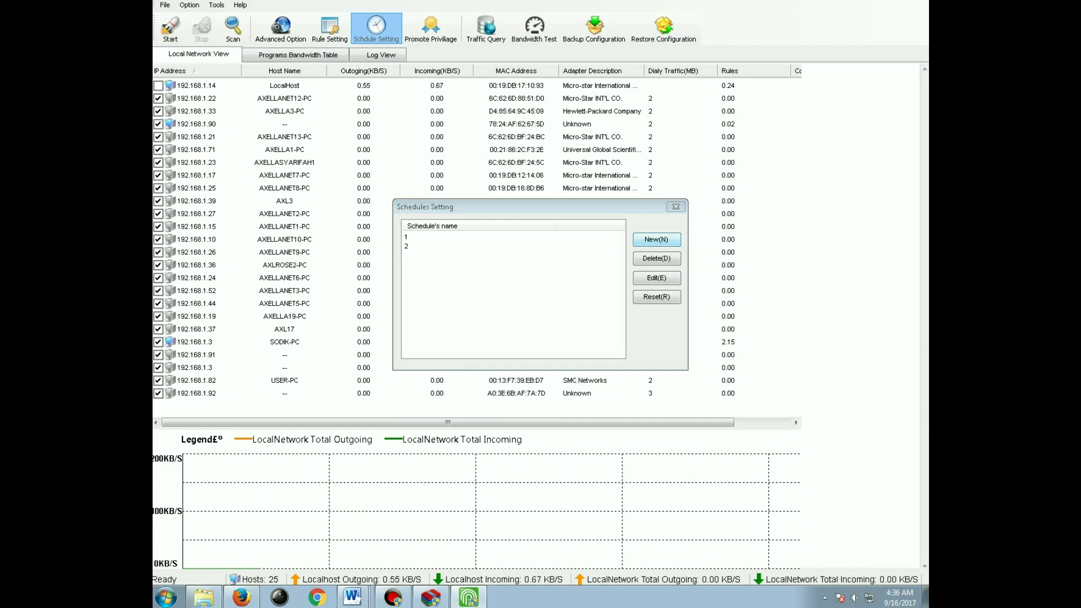
# Start a new schedule named 'axella', then colour the tutorial's step c red.
pyautogui.press('Return')
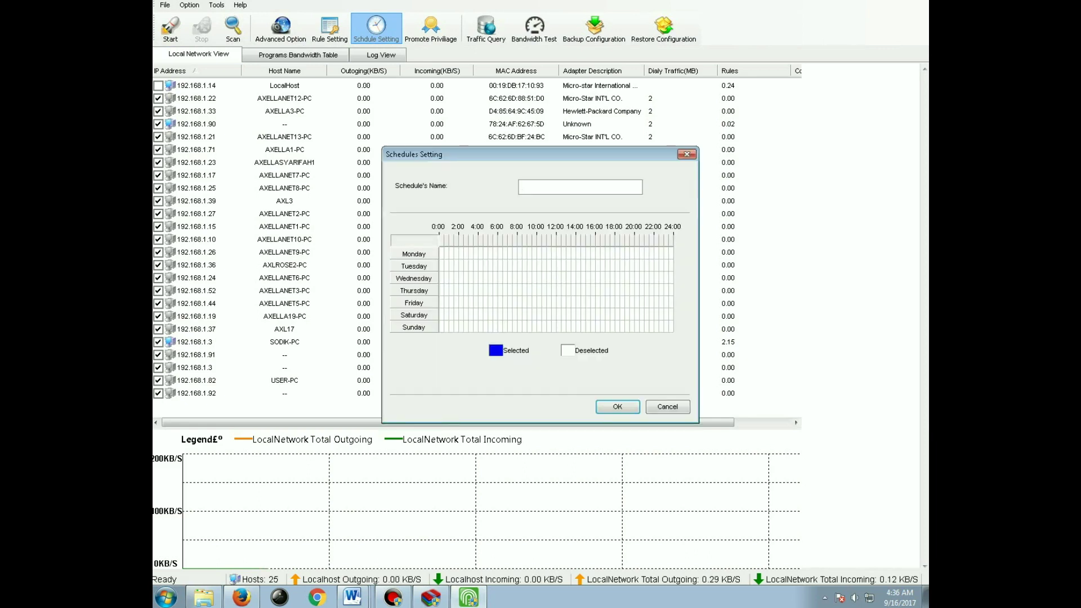
pyautogui.write('axella')
pyautogui.moveTo(352, 596)
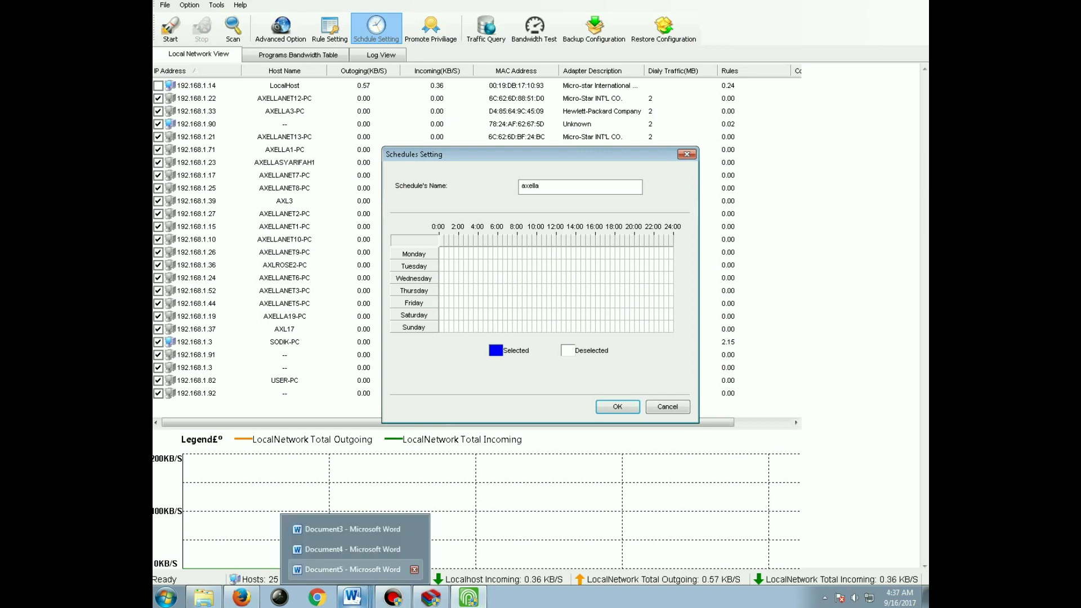
pyautogui.click(349, 550)
pyautogui.moveTo(258, 313); pyautogui.dragTo(612, 347)
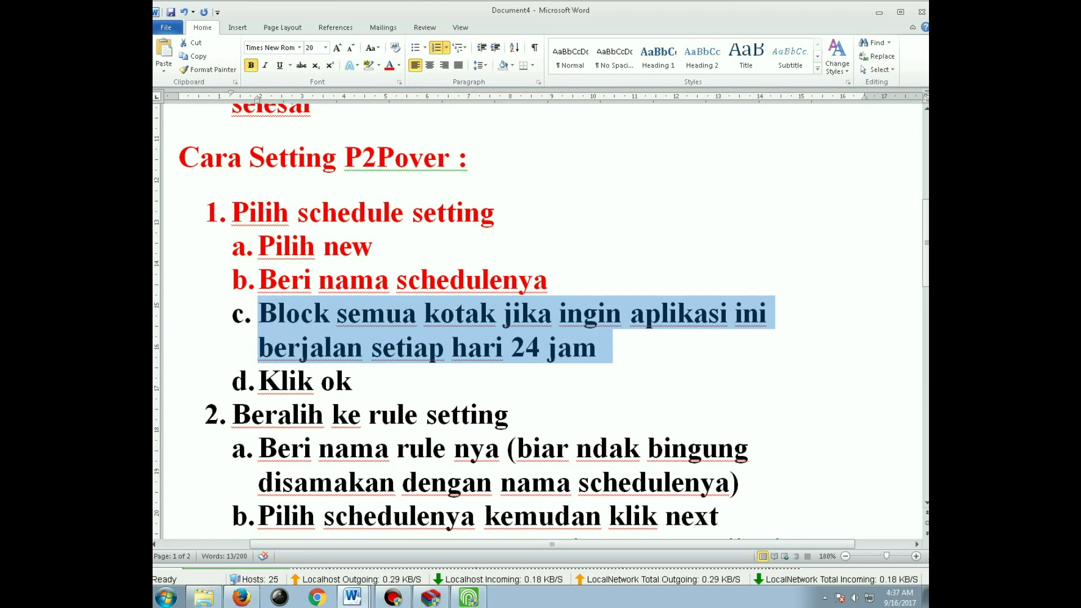
pyautogui.click(389, 65)
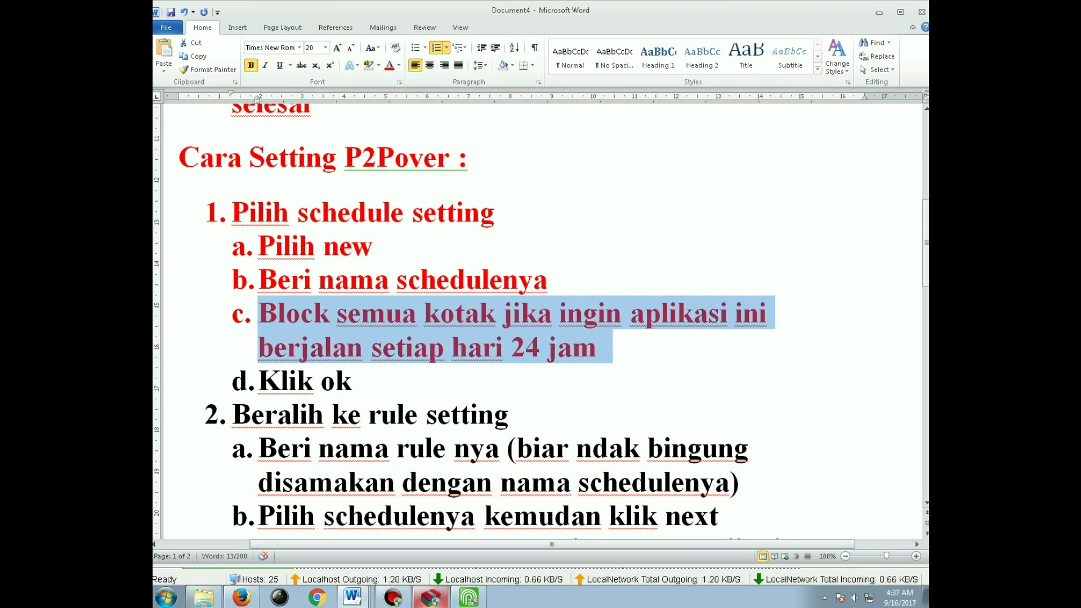
# Mark every hour of every day, Monday to Sunday, and save the axella schedule.
pyautogui.click(468, 597)
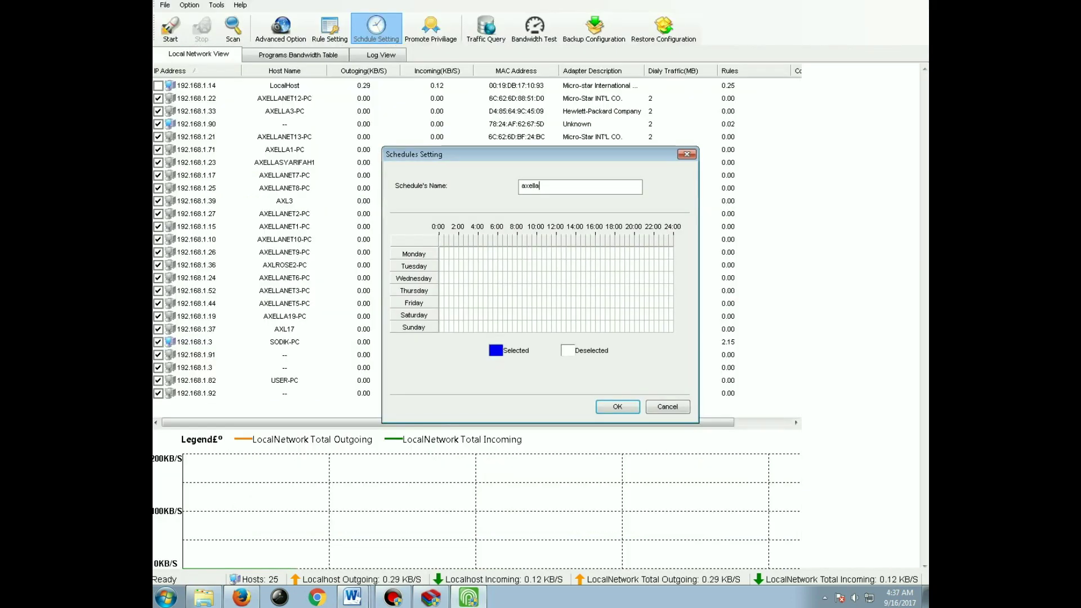
pyautogui.moveTo(441, 253); pyautogui.dragTo(672, 331)
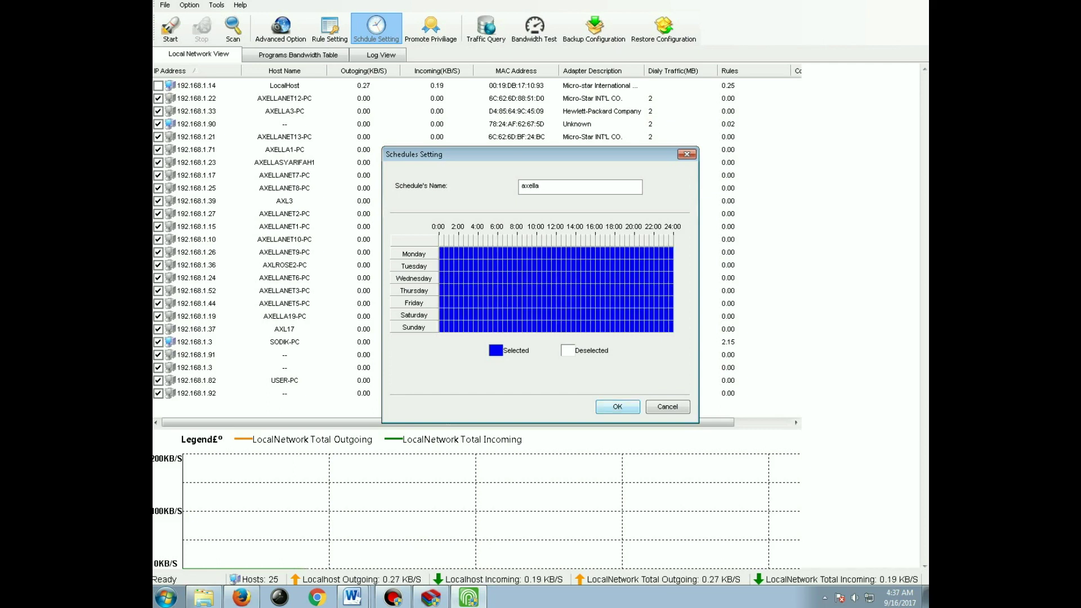
pyautogui.click(617, 406)
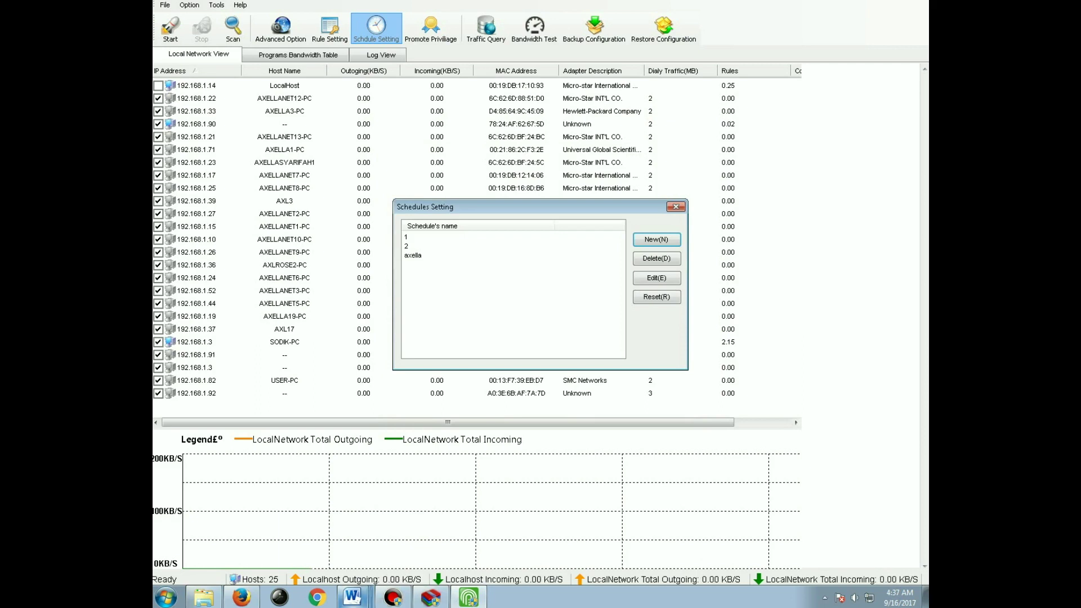
# Back in Document4, select the 'Klik ok' line.
pyautogui.click(352, 597)
pyautogui.click(352, 549)
pyautogui.moveTo(259, 381); pyautogui.dragTo(365, 381)
# Colour the 'Klik ok' and 'Beralih ke rule setting' lines red.
pyautogui.click(389, 65)
pyautogui.scroll(-2, 541, 315)
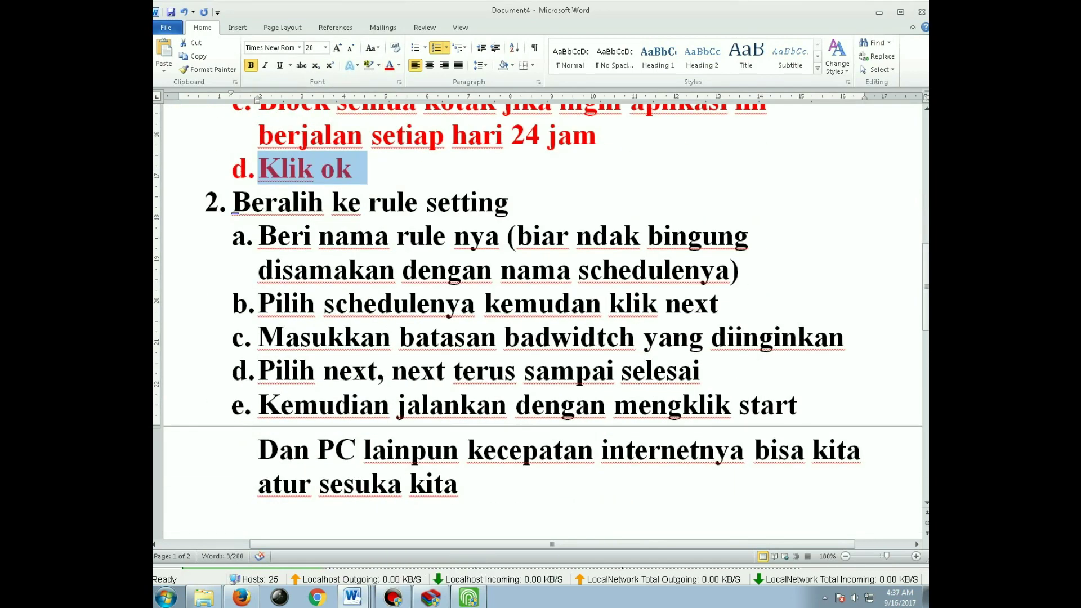
pyautogui.moveTo(232, 202); pyautogui.dragTo(523, 201)
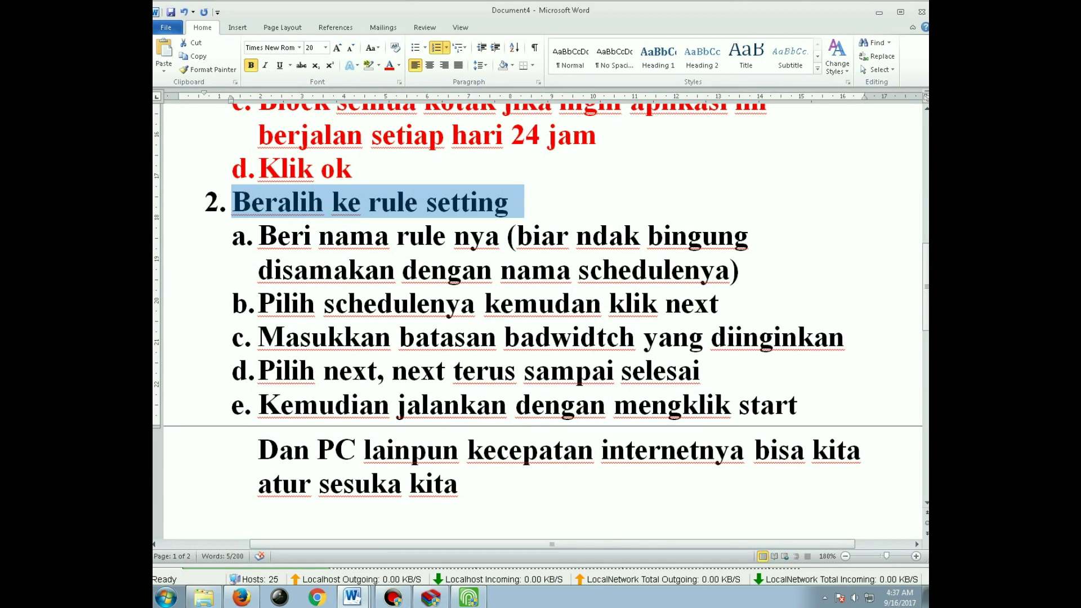
pyautogui.click(389, 65)
# Close Schedules Setting and open the Rules Setting list showing rules 1, 2 and 3.
pyautogui.click(469, 596)
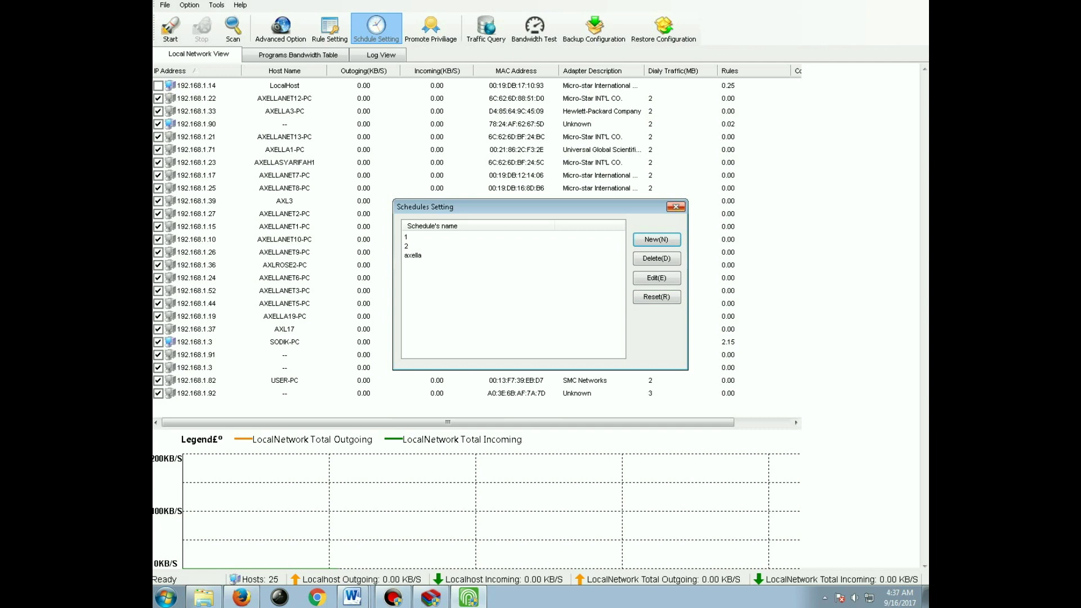
pyautogui.click(676, 207)
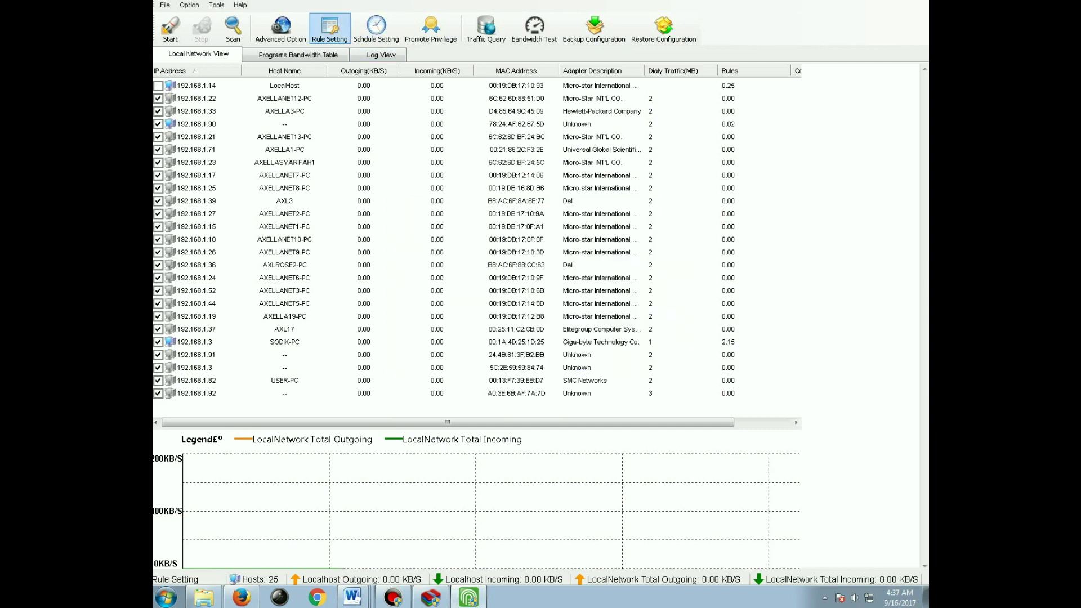
pyautogui.click(329, 27)
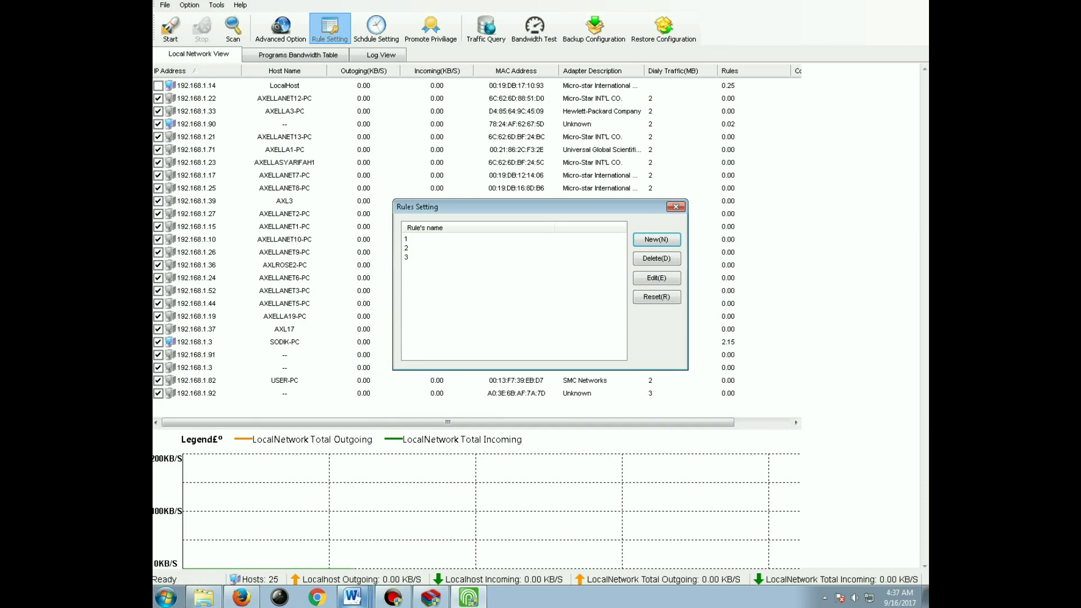
# Colour the step 2a line about naming the rule after the schedule red.
pyautogui.moveTo(352, 596)
pyautogui.click(349, 546)
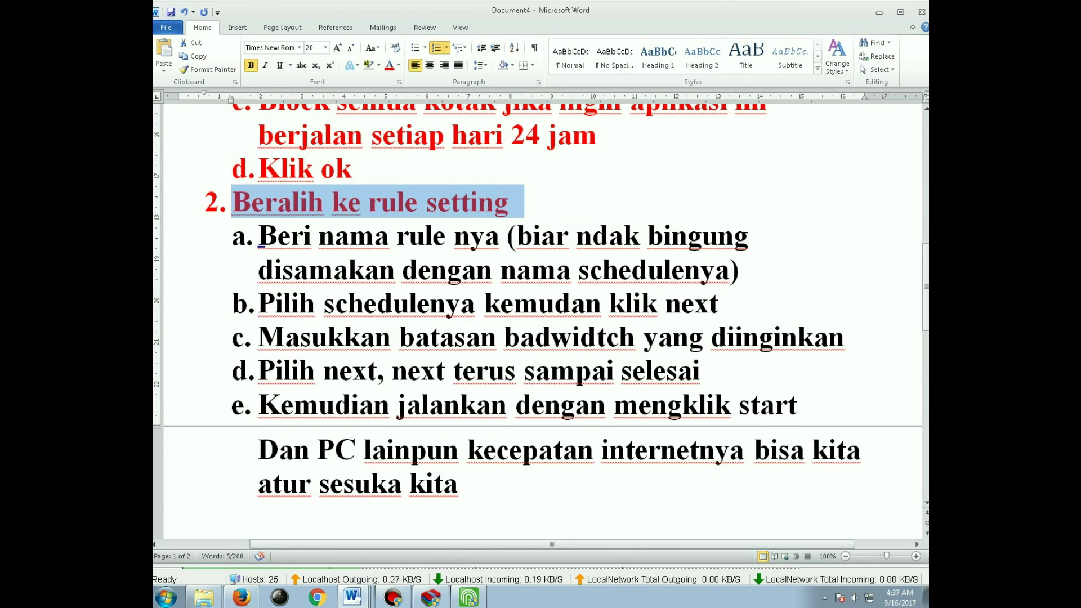
pyautogui.moveTo(258, 235); pyautogui.dragTo(729, 270)
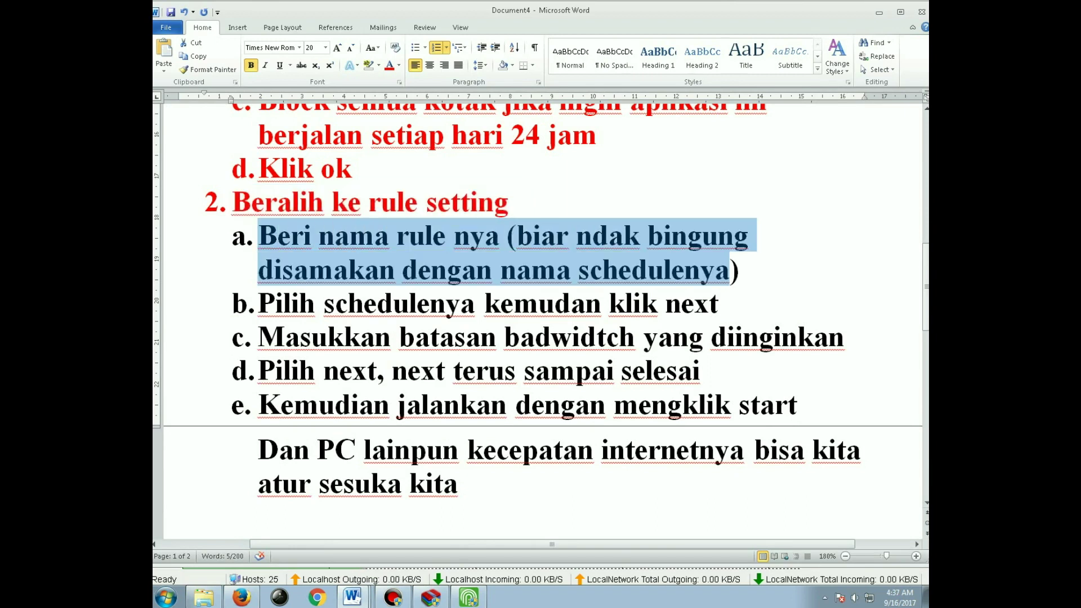
pyautogui.click(389, 65)
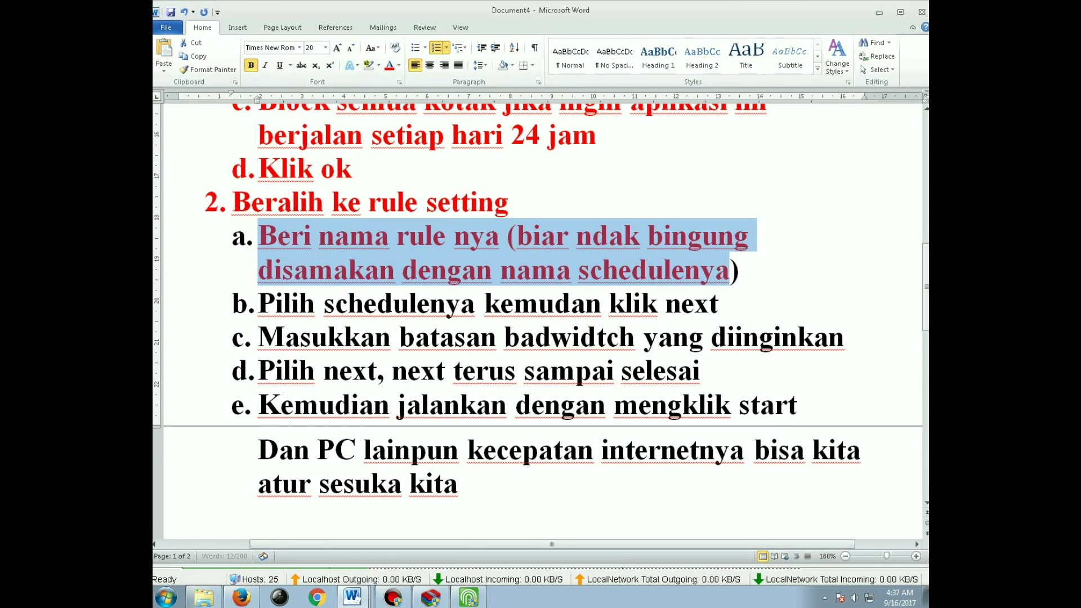
# Create a new rule in Rules Setting and name it 'Axella'.
pyautogui.click(469, 597)
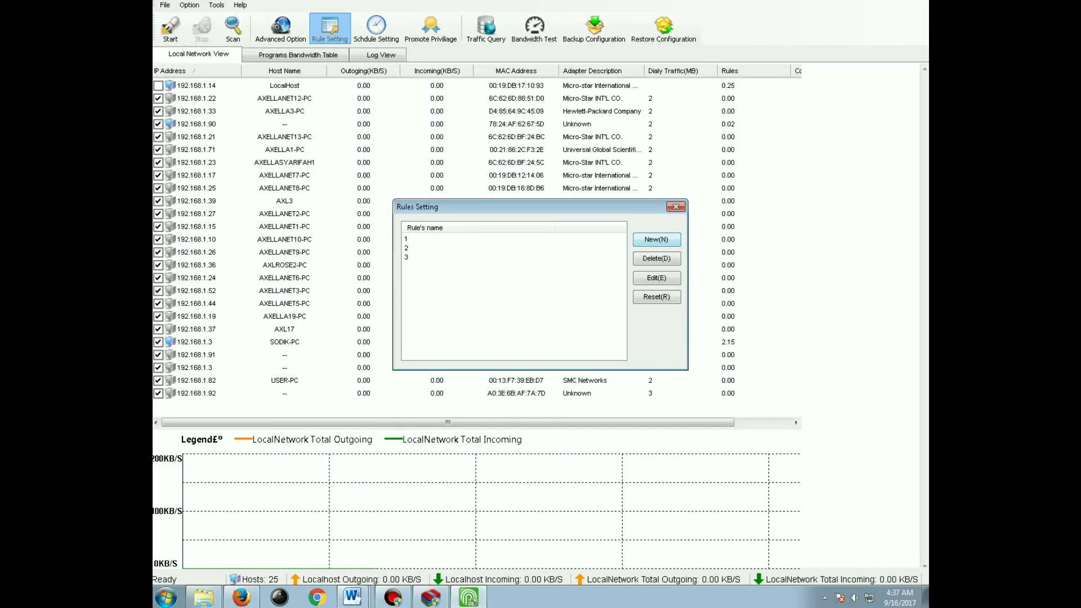
pyautogui.press('Return')
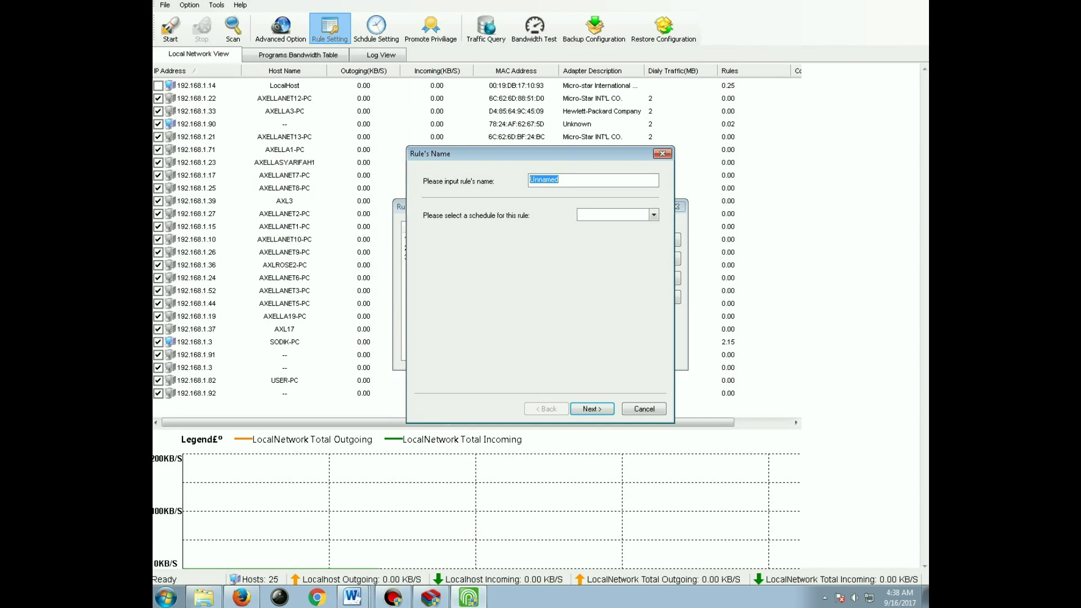
pyautogui.write('Axella')
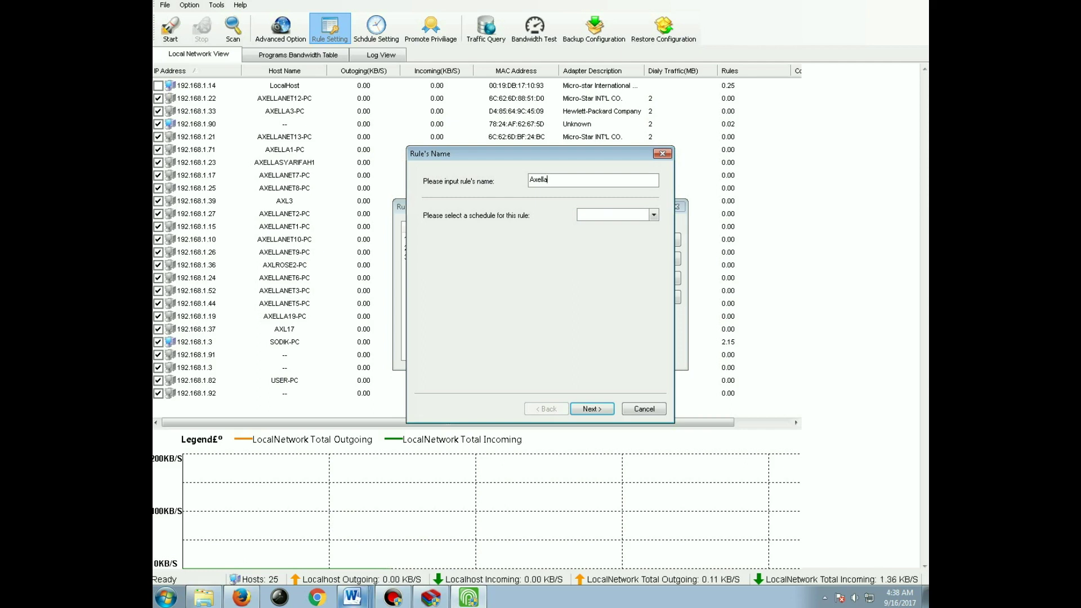
# In the Word tutorial, turn the line 'Pilih schedulenya kemudan klik next' red with Font Color.
pyautogui.moveTo(352, 596)
pyautogui.click(355, 549)
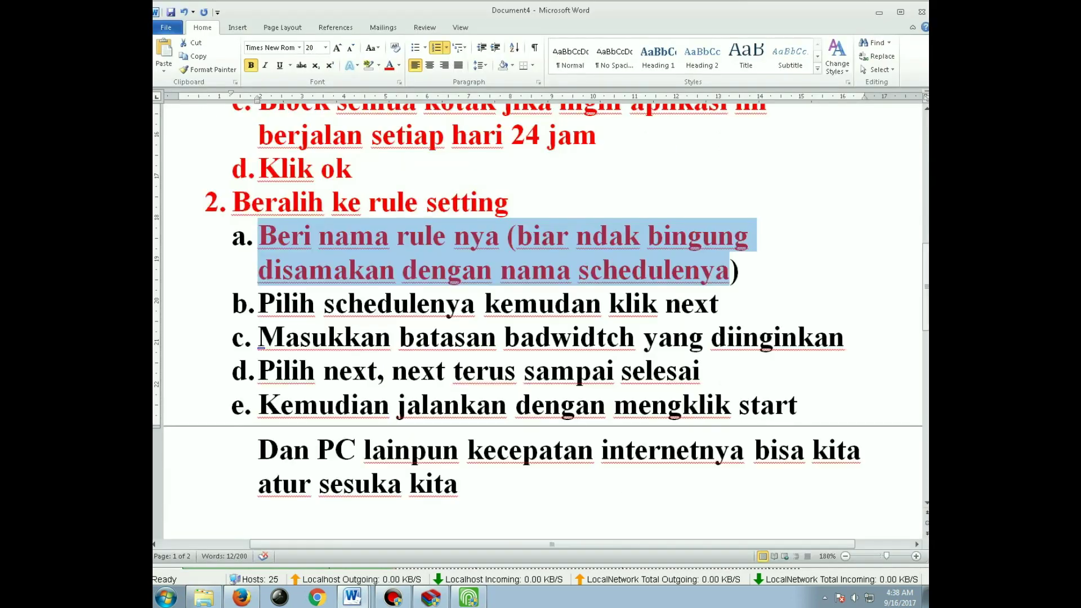
pyautogui.moveTo(258, 304); pyautogui.dragTo(734, 303)
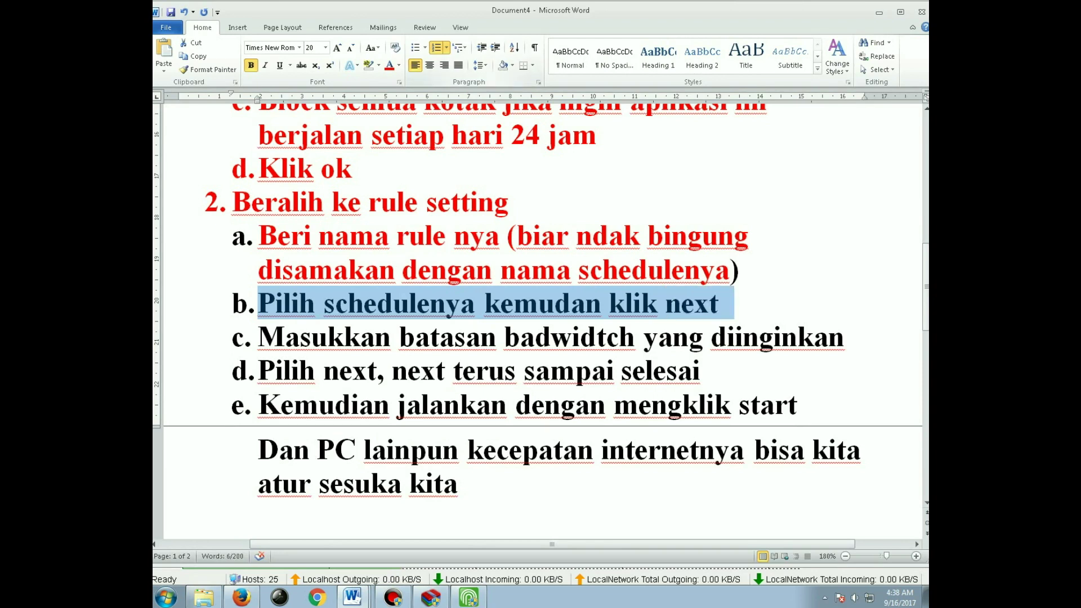
pyautogui.click(389, 65)
pyautogui.scroll(-1, 542, 284)
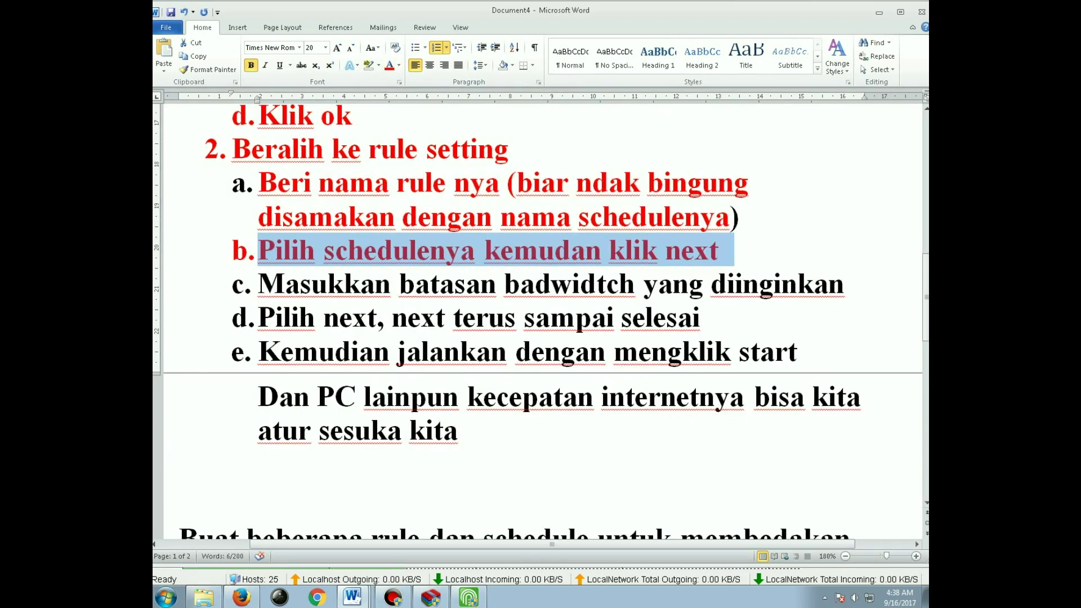
pyautogui.click(468, 597)
# Pick the axella schedule for the Axella rule and continue to the bandwidth page.
pyautogui.click(653, 214)
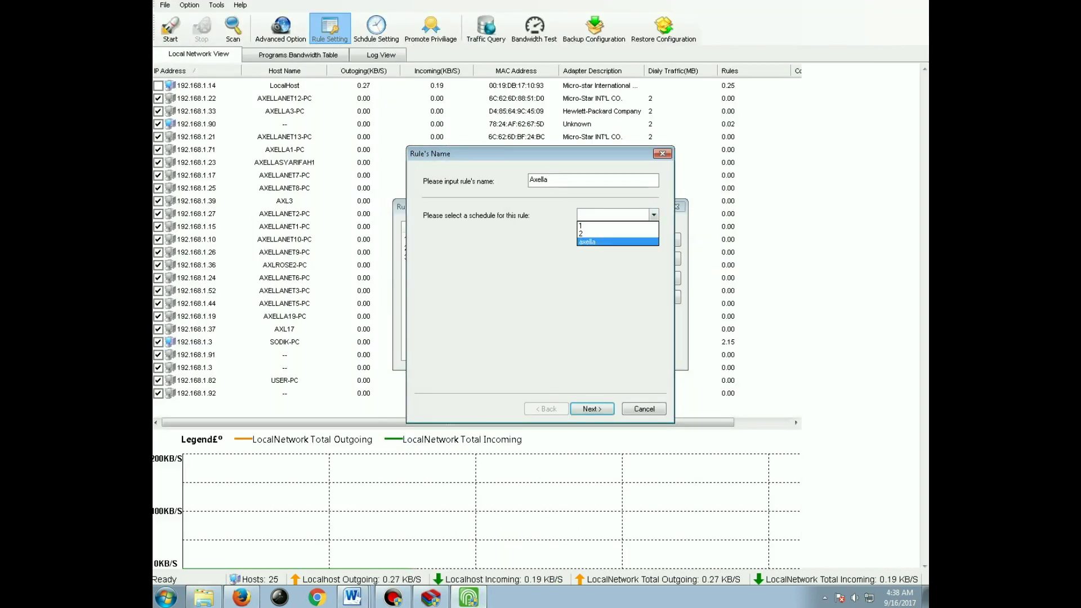
pyautogui.press('Return')
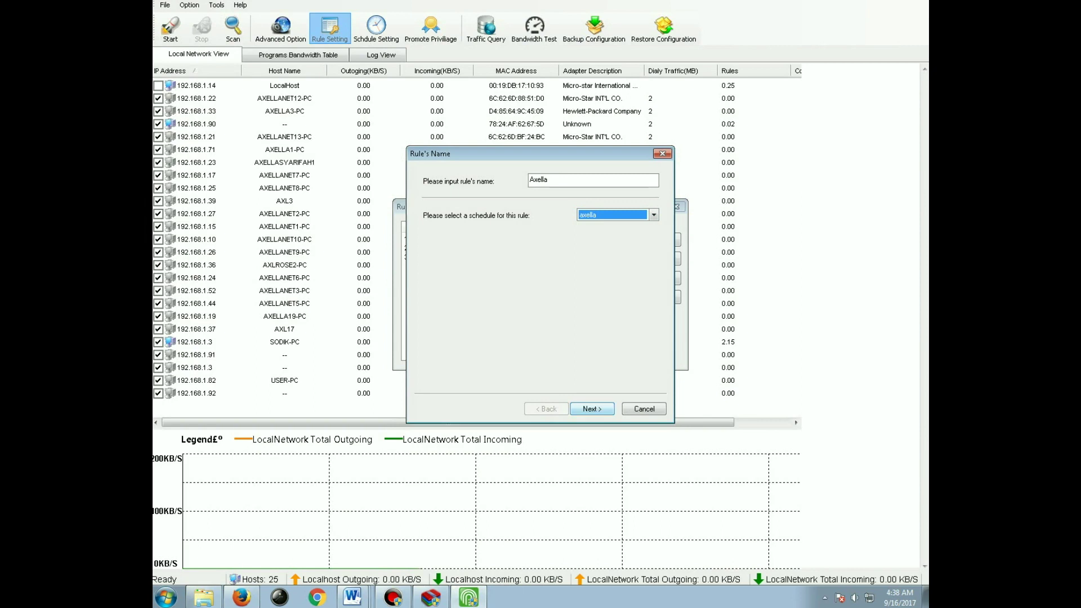
pyautogui.click(592, 409)
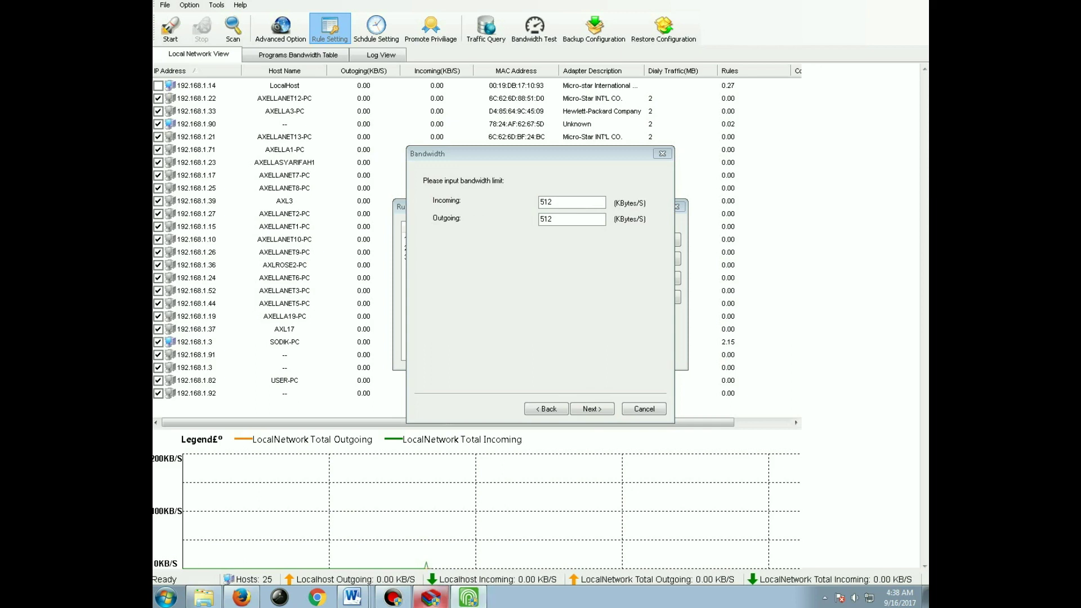
# Back in the Word tutorial, select step 2c about the bandwidth limit.
pyautogui.moveTo(353, 596)
pyautogui.click(349, 549)
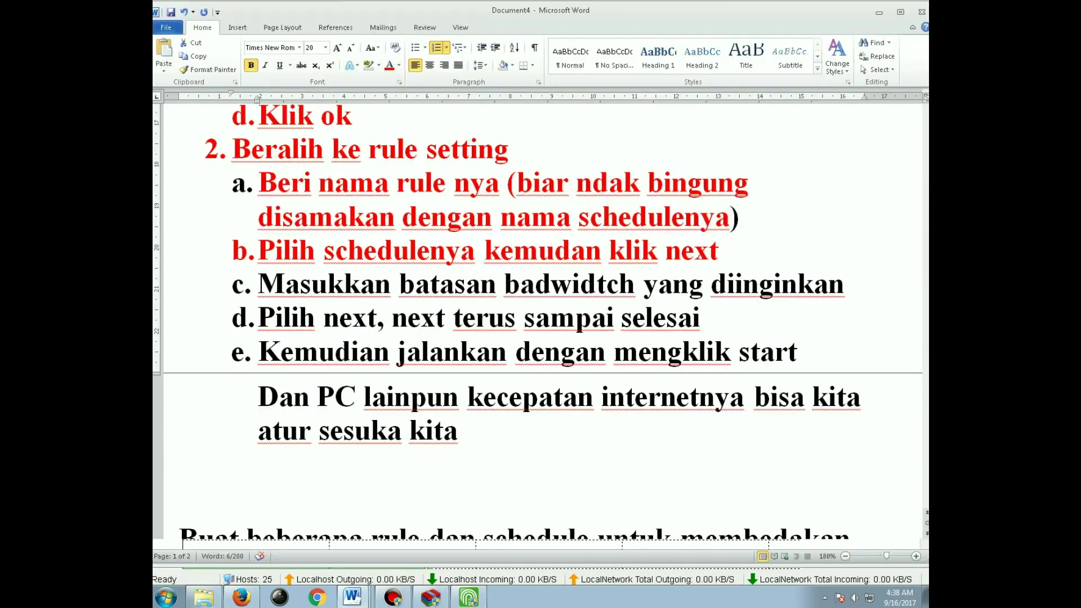
pyautogui.moveTo(258, 283); pyautogui.dragTo(860, 283)
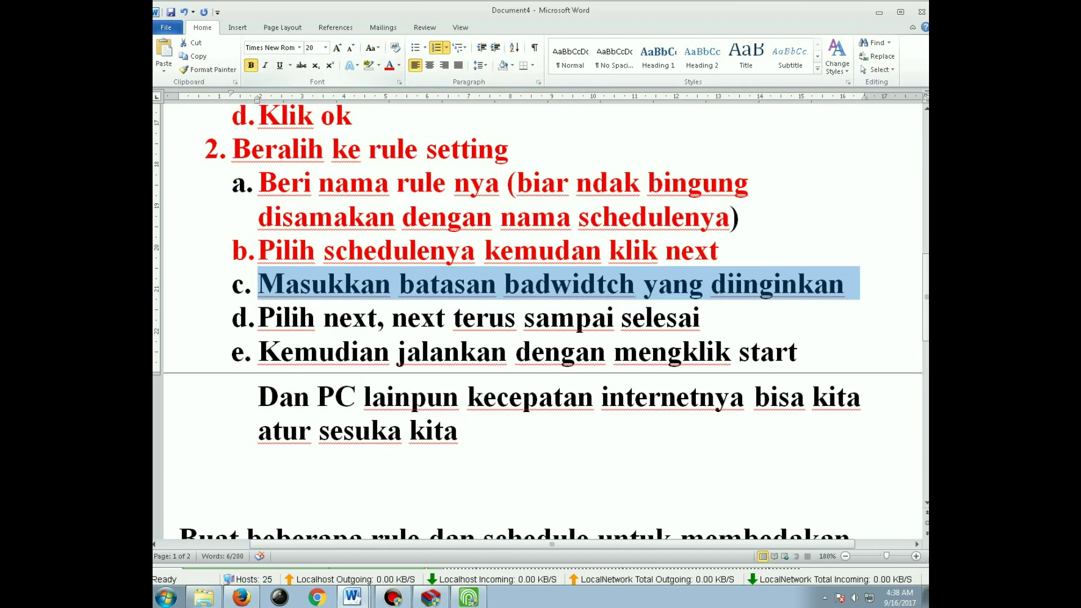
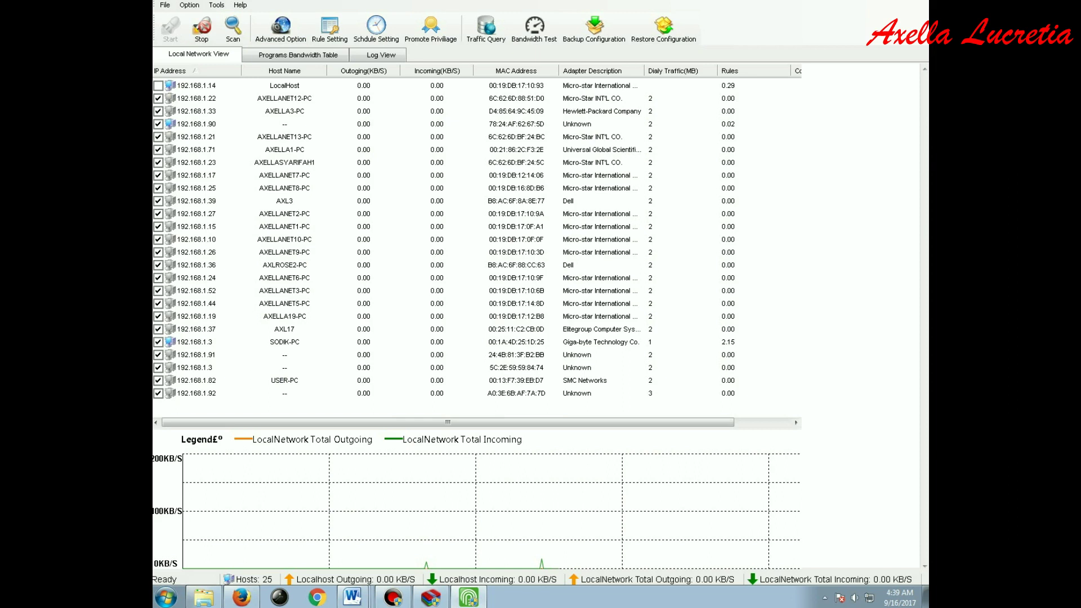
# In the Document4 tutorial, colour the two-line rule-and-schedule paragraph red.
pyautogui.moveTo(430, 597)
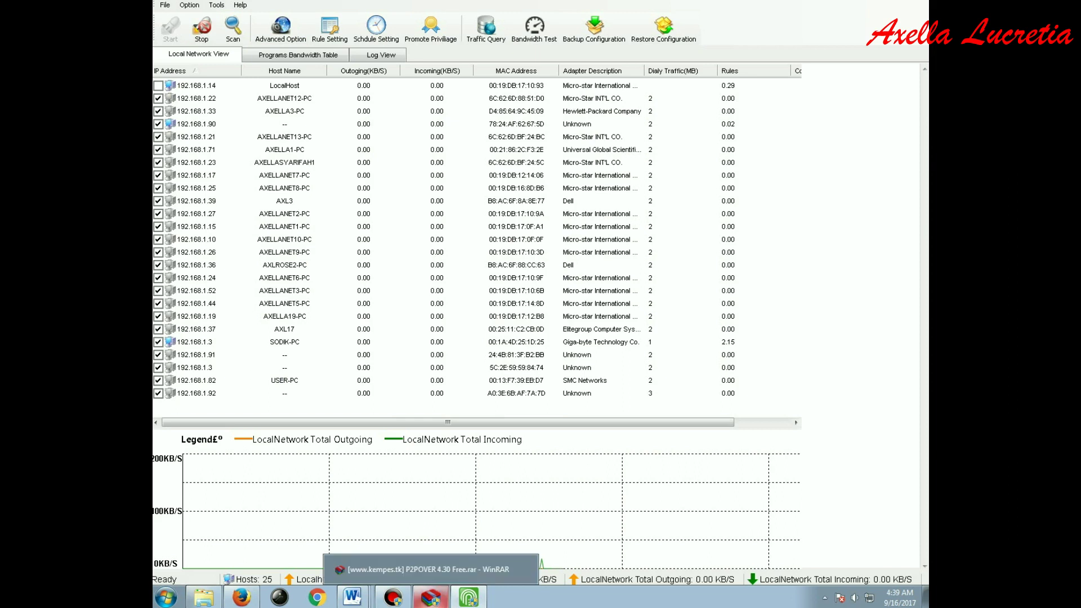
pyautogui.moveTo(351, 596)
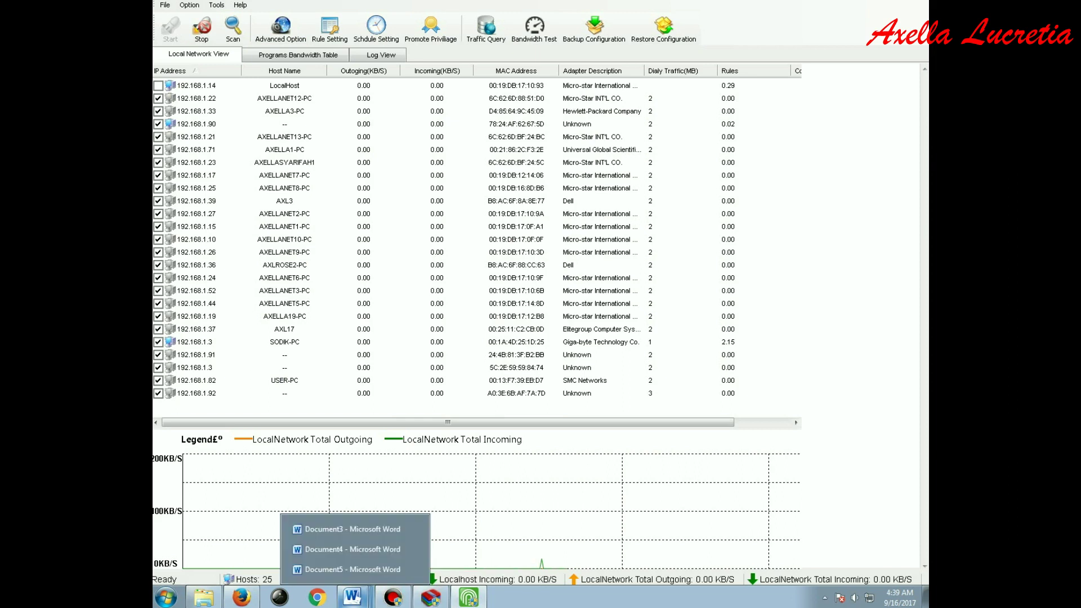
pyautogui.click(349, 549)
pyautogui.scroll(-3, 541, 326)
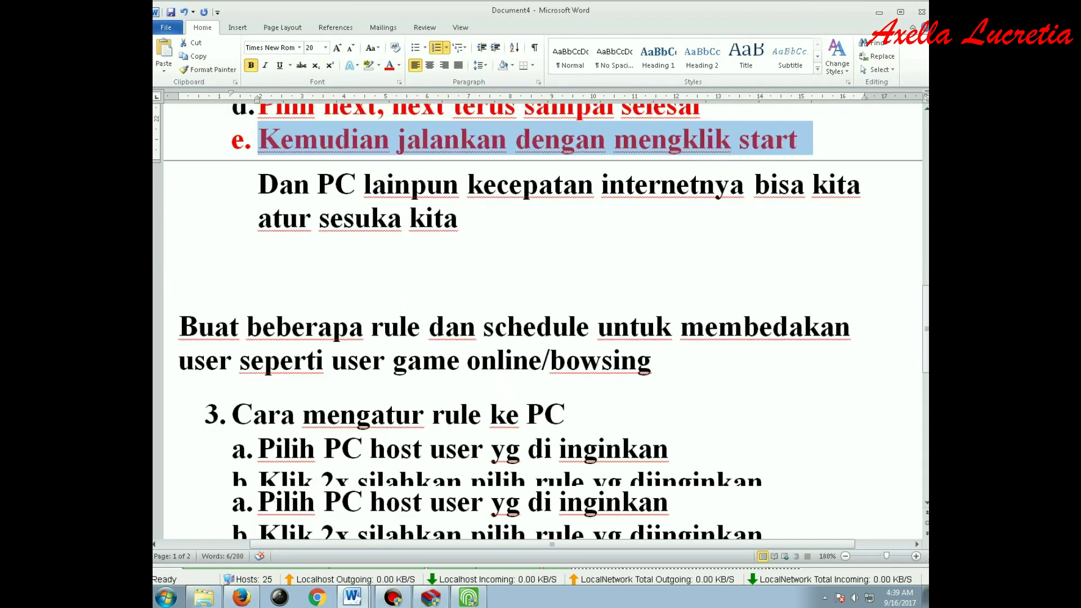
pyautogui.scroll(3, 540, 326)
pyautogui.scroll(-2, 541, 321)
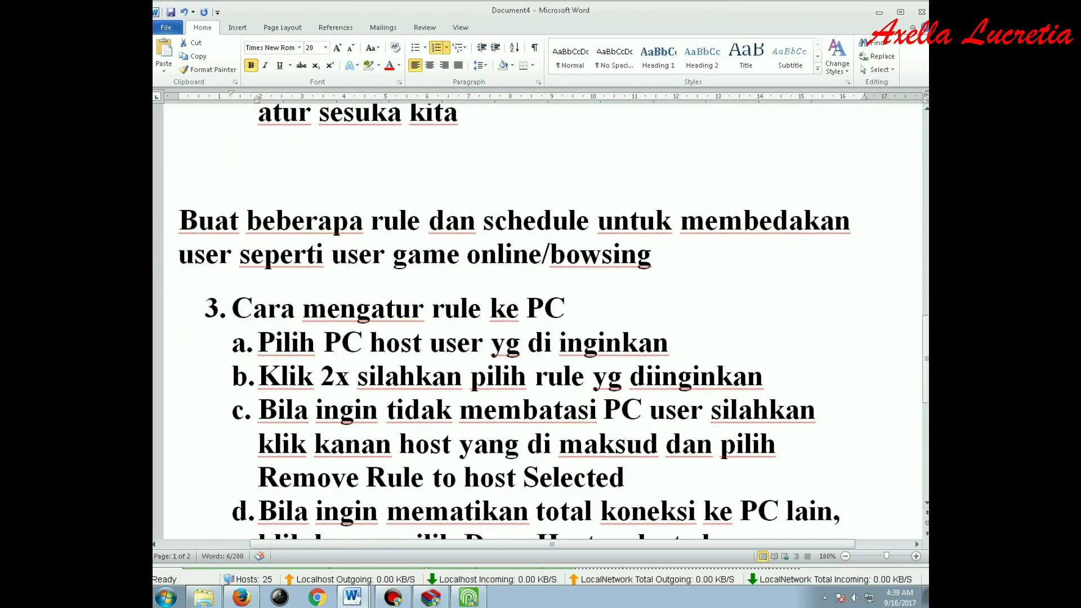
pyautogui.moveTo(178, 167); pyautogui.dragTo(653, 201)
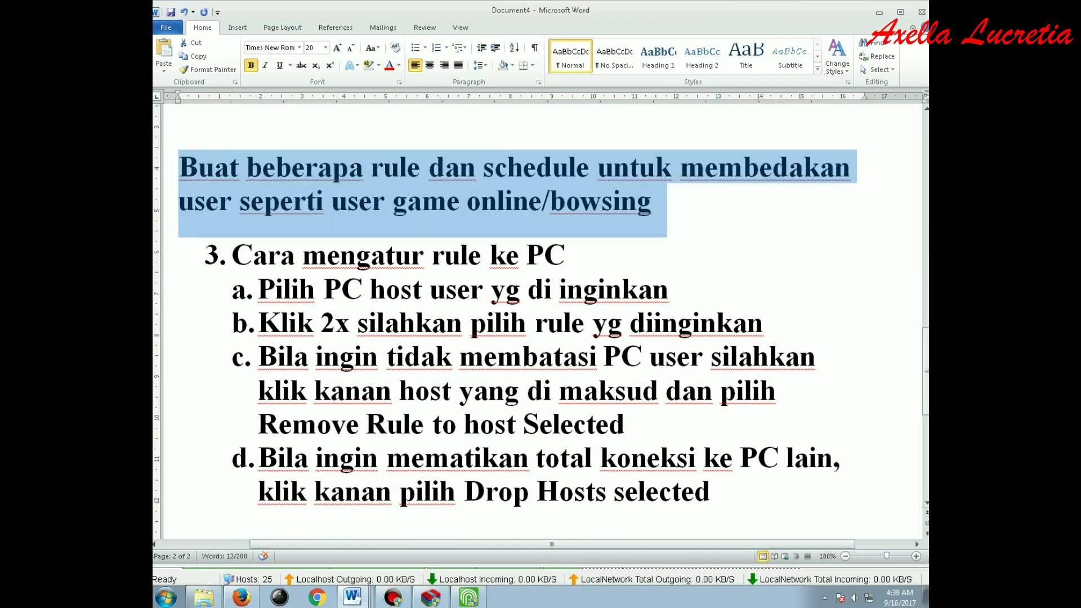
pyautogui.click(389, 65)
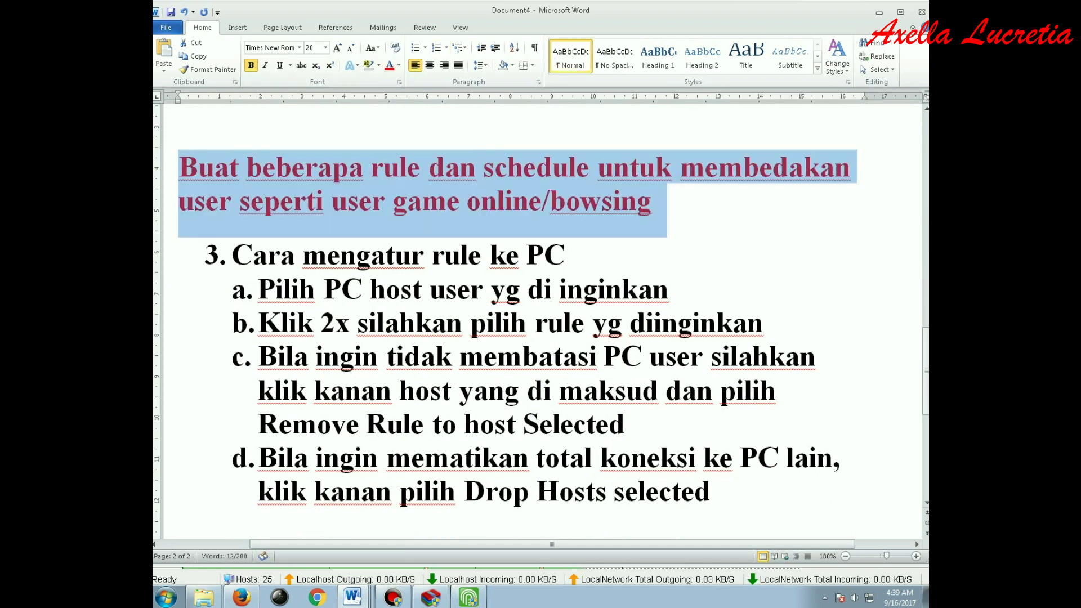
pyautogui.click(179, 113)
# Colour the step a and step b lines red, then return to P2POver.
pyautogui.scroll(-2, 540, 337)
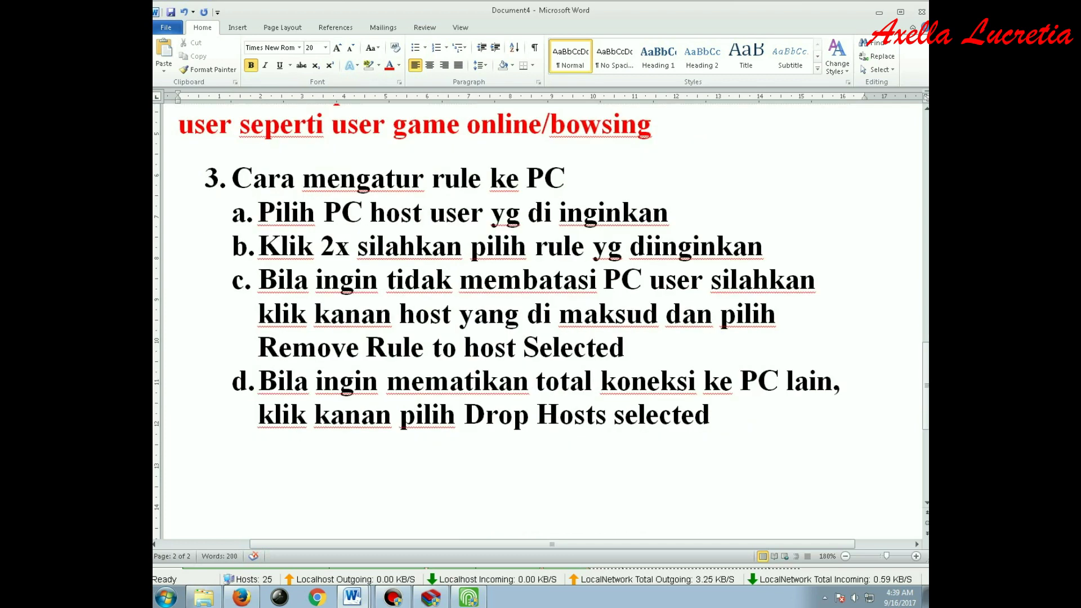
pyautogui.moveTo(258, 212); pyautogui.dragTo(683, 213)
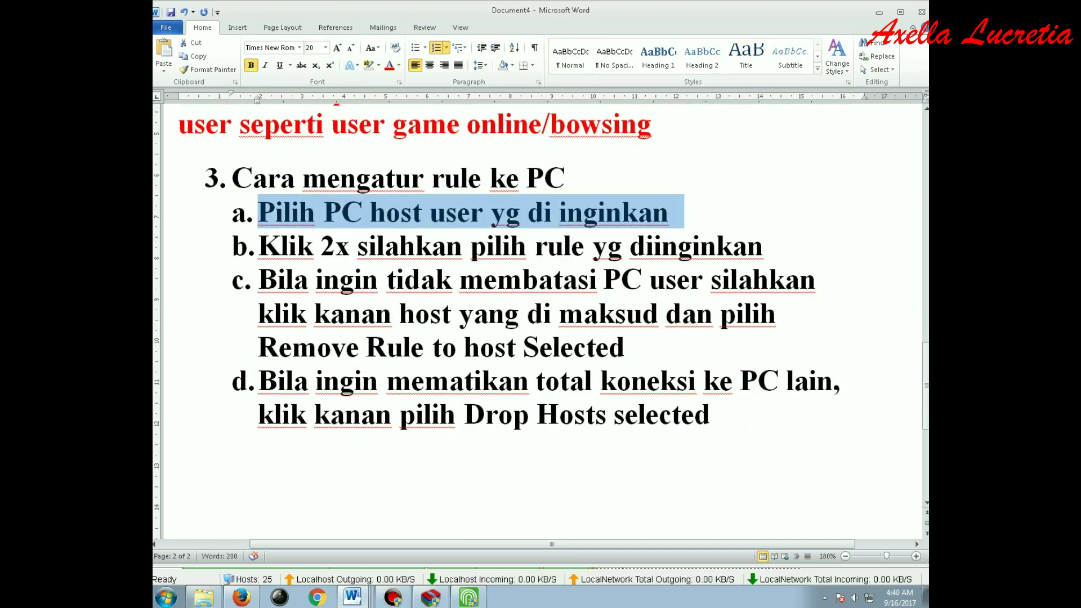
pyautogui.click(389, 64)
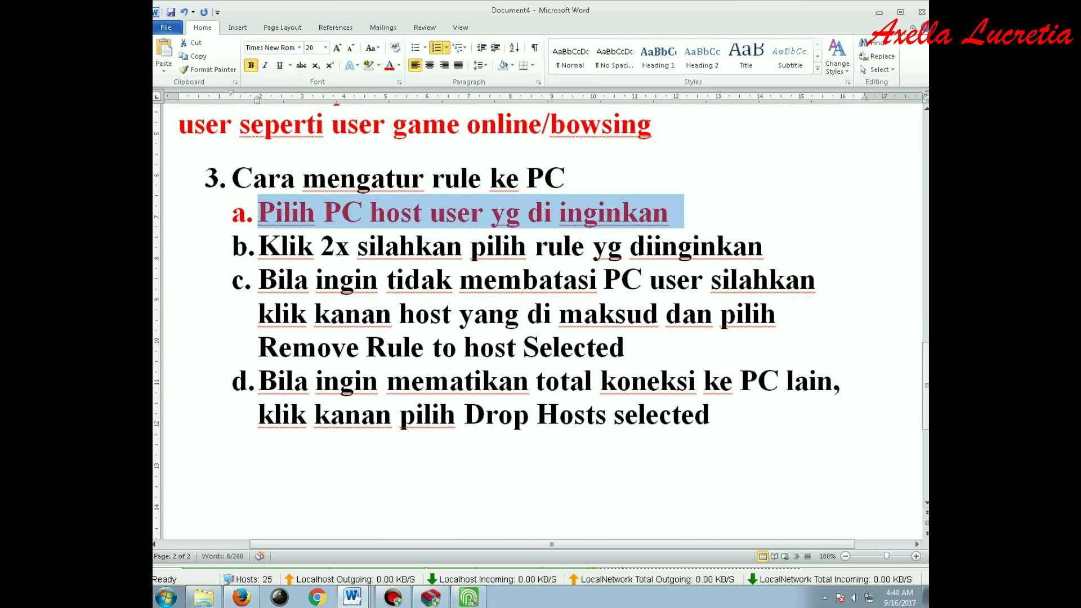
pyautogui.moveTo(259, 246); pyautogui.dragTo(777, 246)
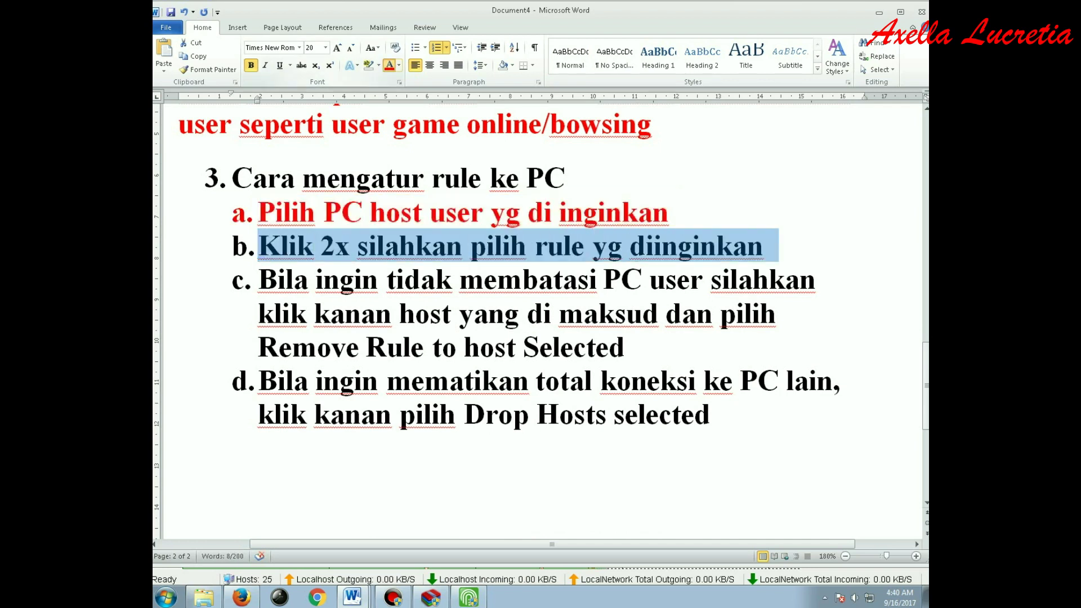
pyautogui.click(389, 65)
pyautogui.scroll(-1, 540, 281)
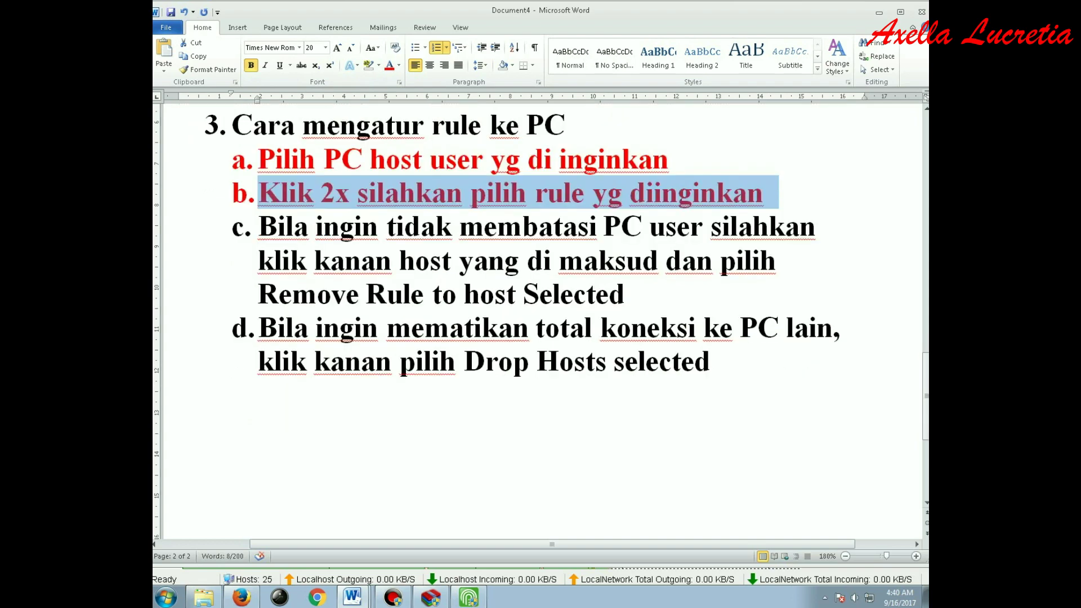
pyautogui.click(455, 597)
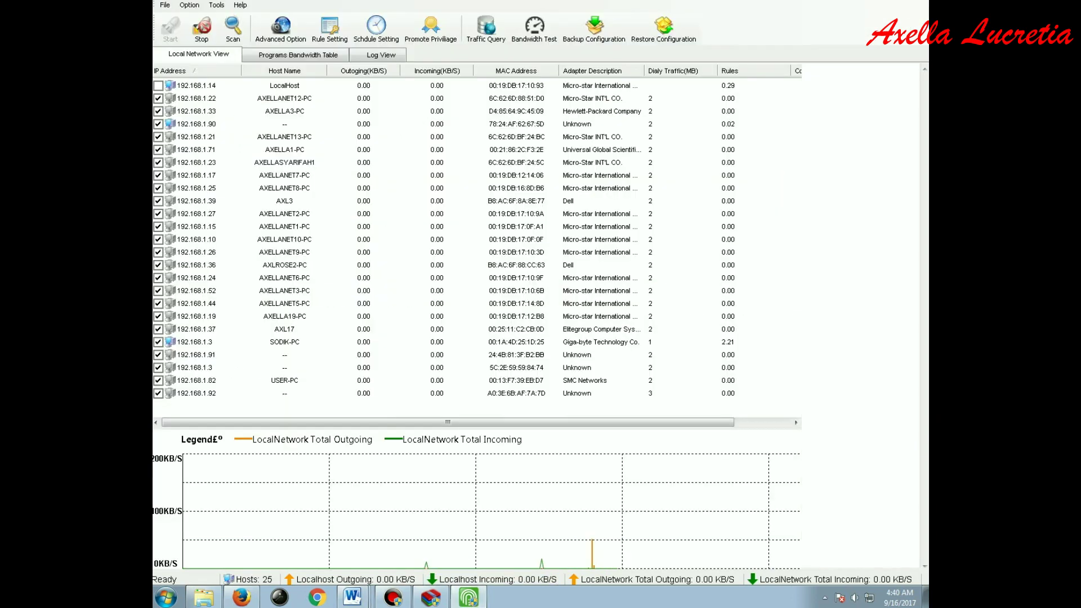
# Open Apply Rule for host 192.168.1.25, browse the rules, and close it without applying.
pyautogui.click(284, 188)
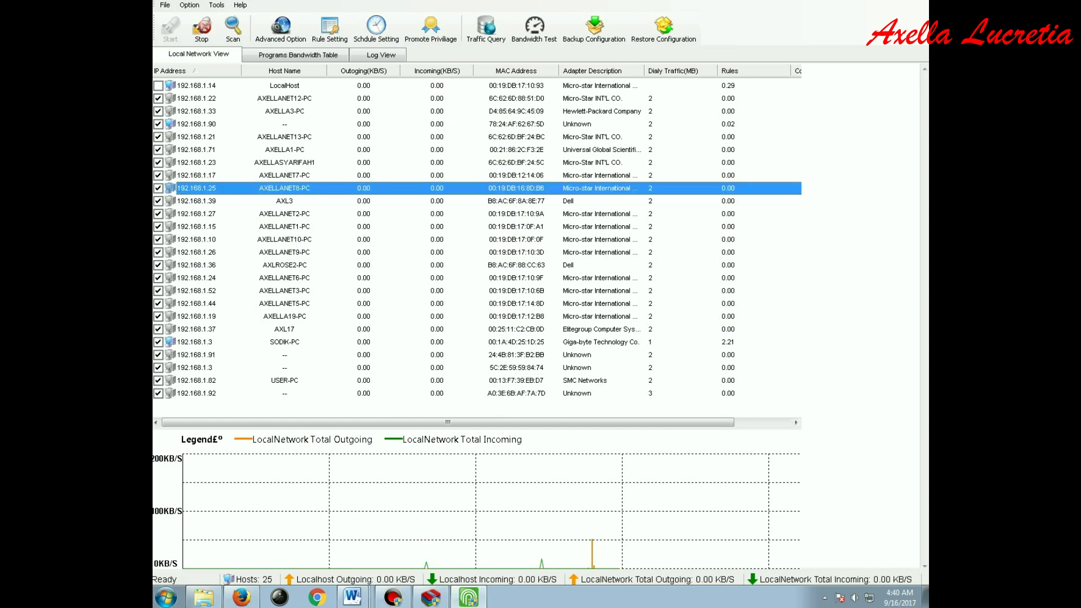
pyautogui.rightClick(299, 188)
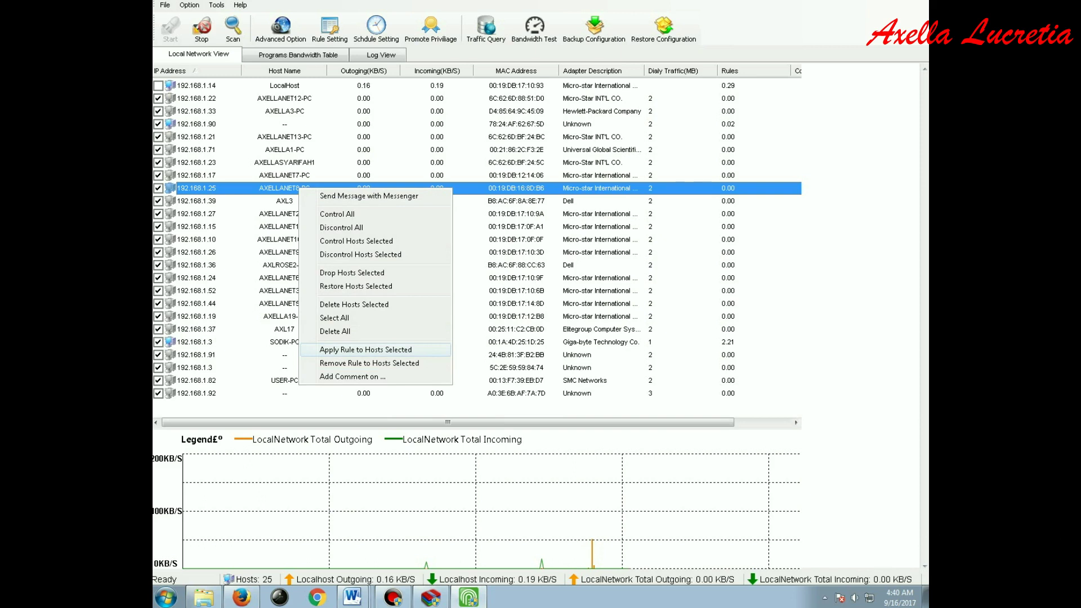
pyautogui.press('Return')
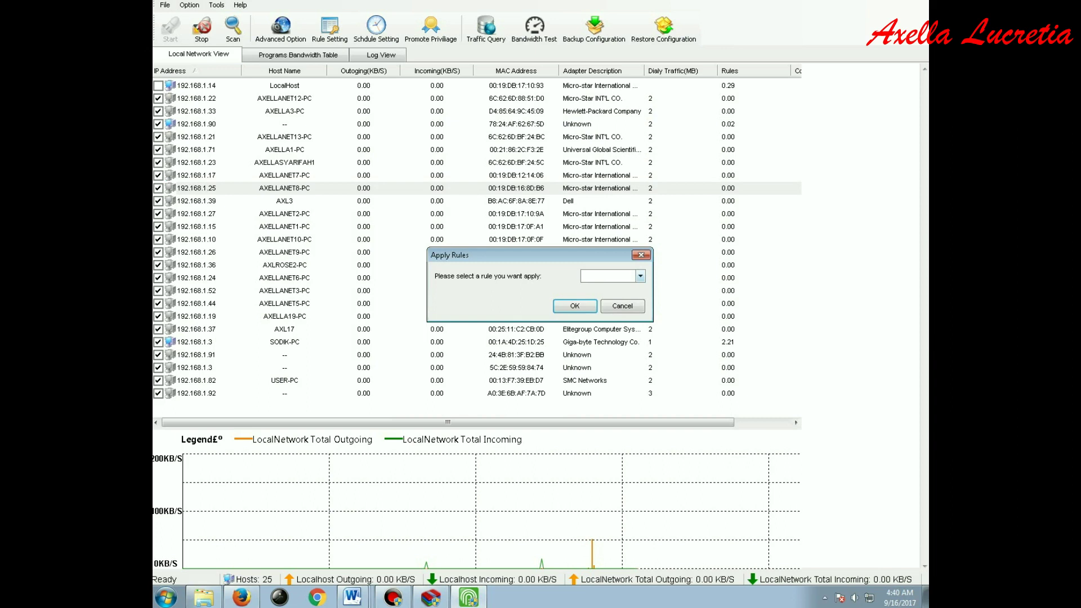
pyautogui.hotkey('alt', 'Down')
pyautogui.press('Down')
pyautogui.press('Down')
pyautogui.press('Down')
pyautogui.press('Home')
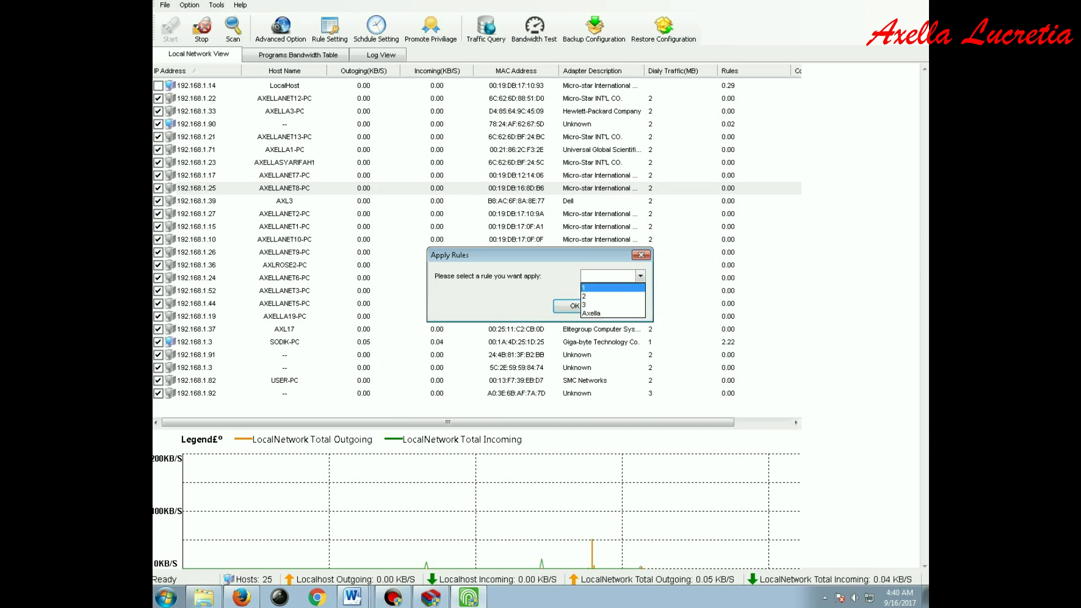
pyautogui.press('Return')
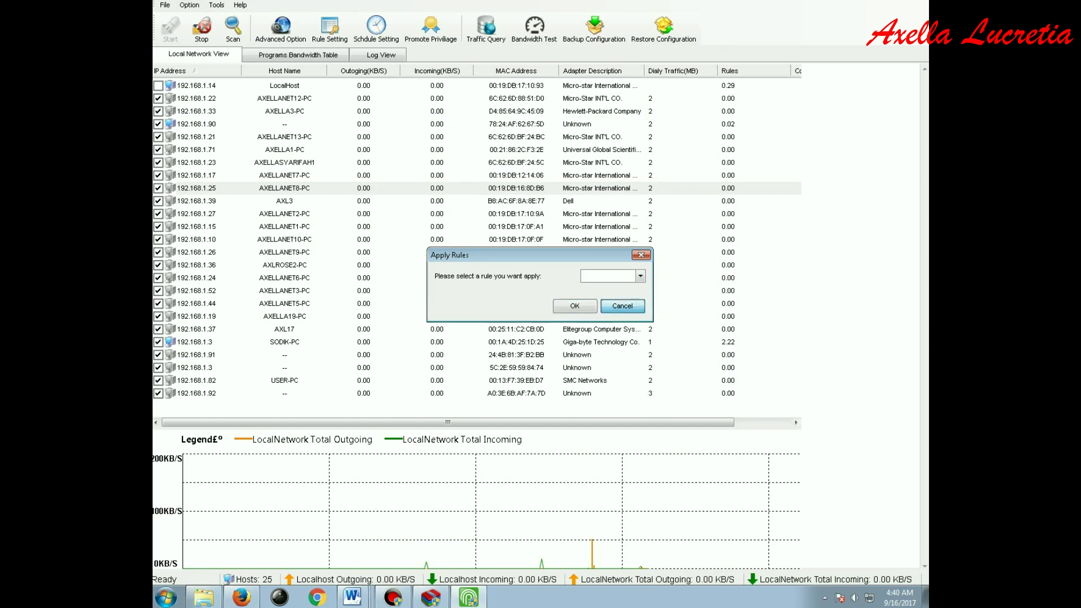
pyautogui.press('Return')
# Apply the Axella rule to host 192.168.1.10.
pyautogui.doubleClick(285, 239)
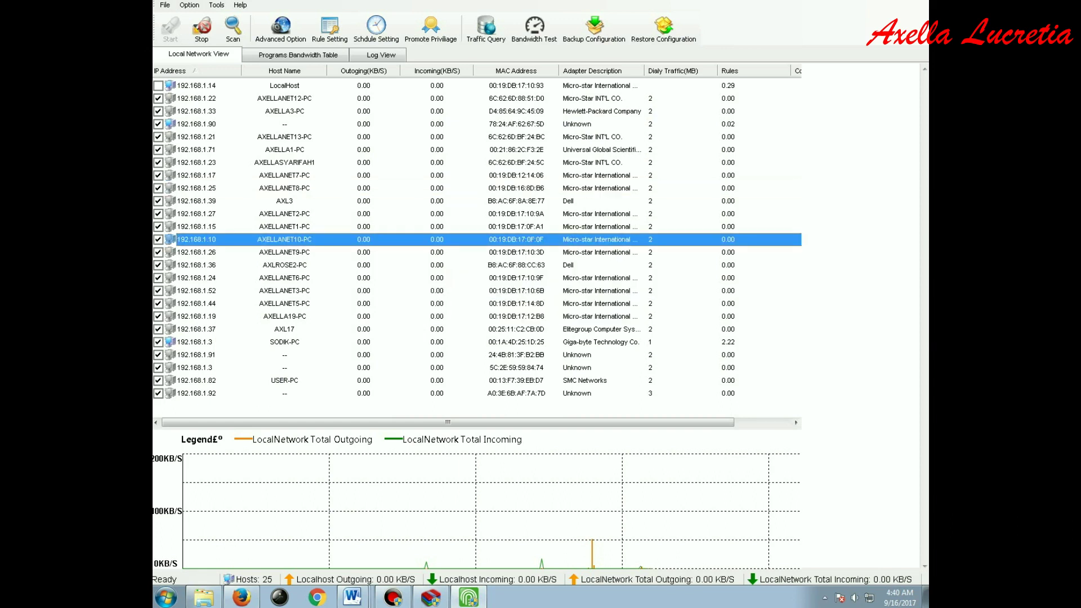
pyautogui.hotkey('alt', 'Down')
pyautogui.press('Down')
pyautogui.press('Down')
pyautogui.press('Down')
pyautogui.press('Down')
pyautogui.press('Return')
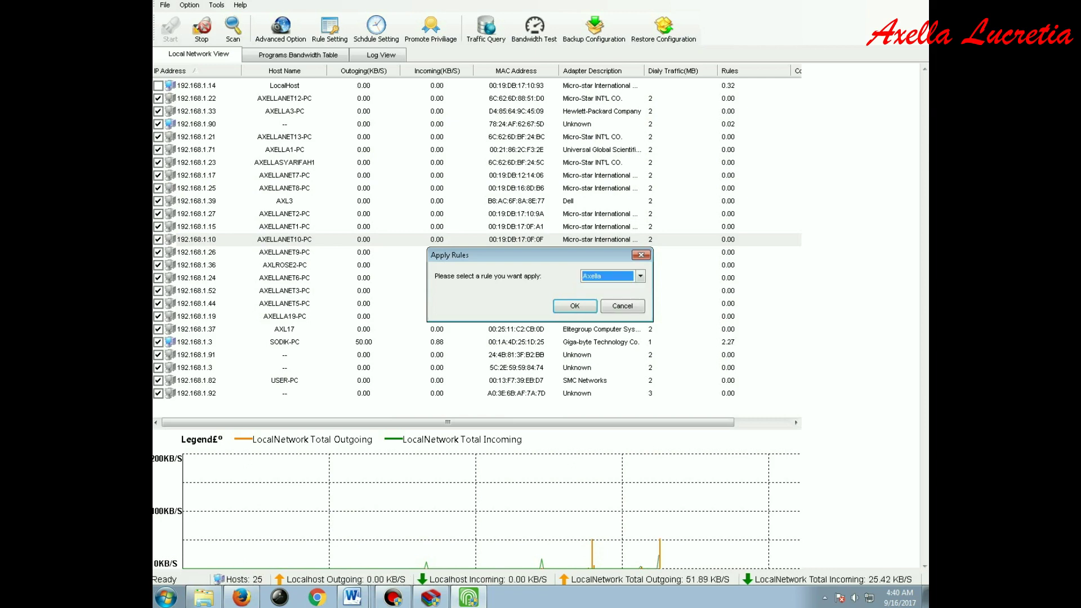
pyautogui.press('Return')
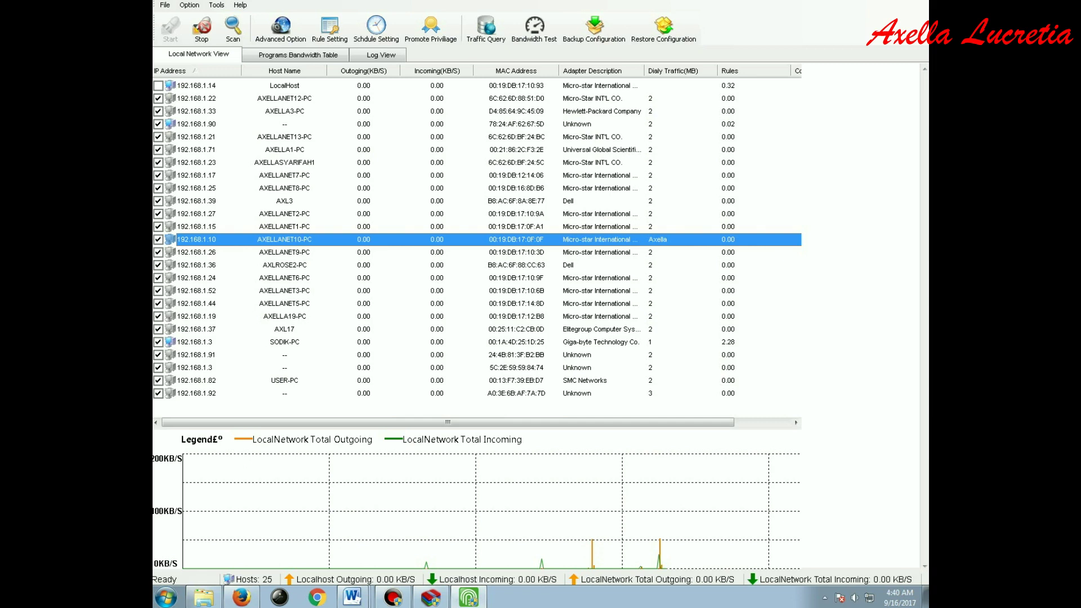
# Change host 192.168.1.10's rule to 2, then bring the Word tutorial forward.
pyautogui.press('Return')
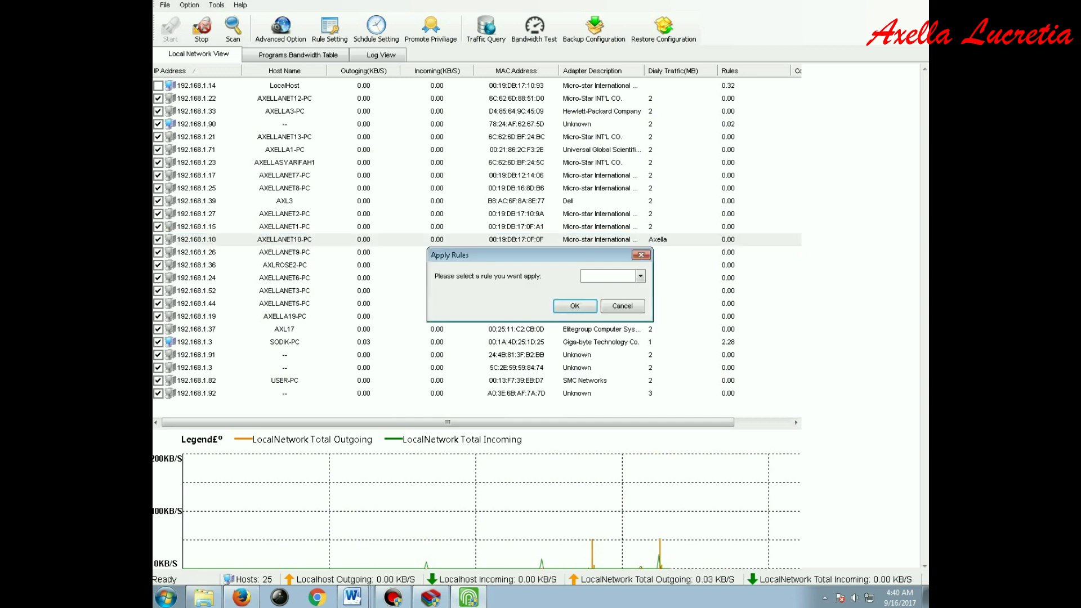
pyautogui.hotkey('alt', 'Down')
pyautogui.press('Down')
pyautogui.press('Down')
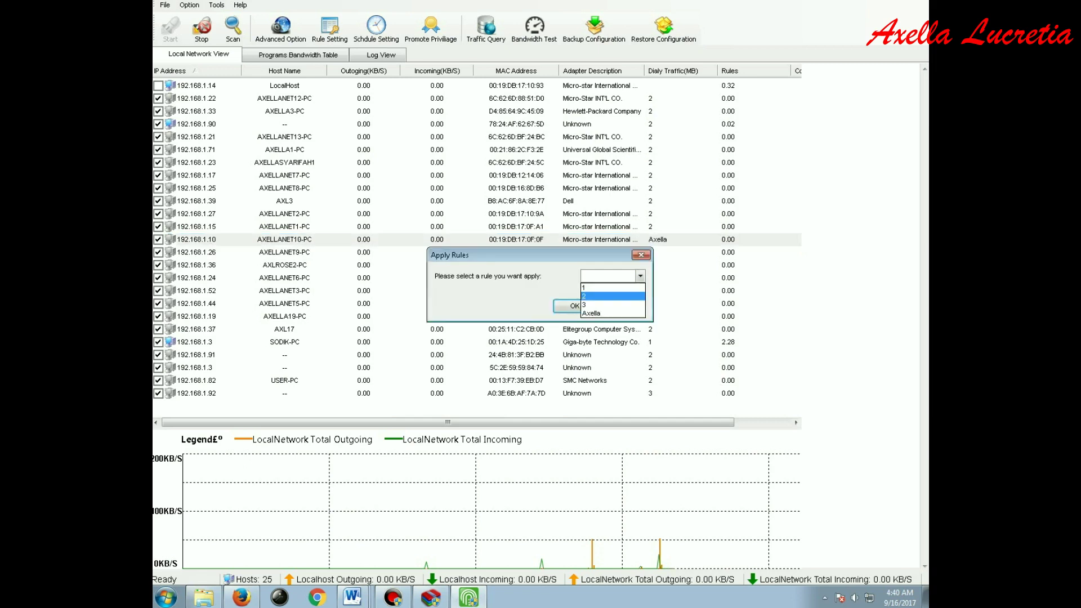
pyautogui.press('Return')
pyautogui.press('Return')
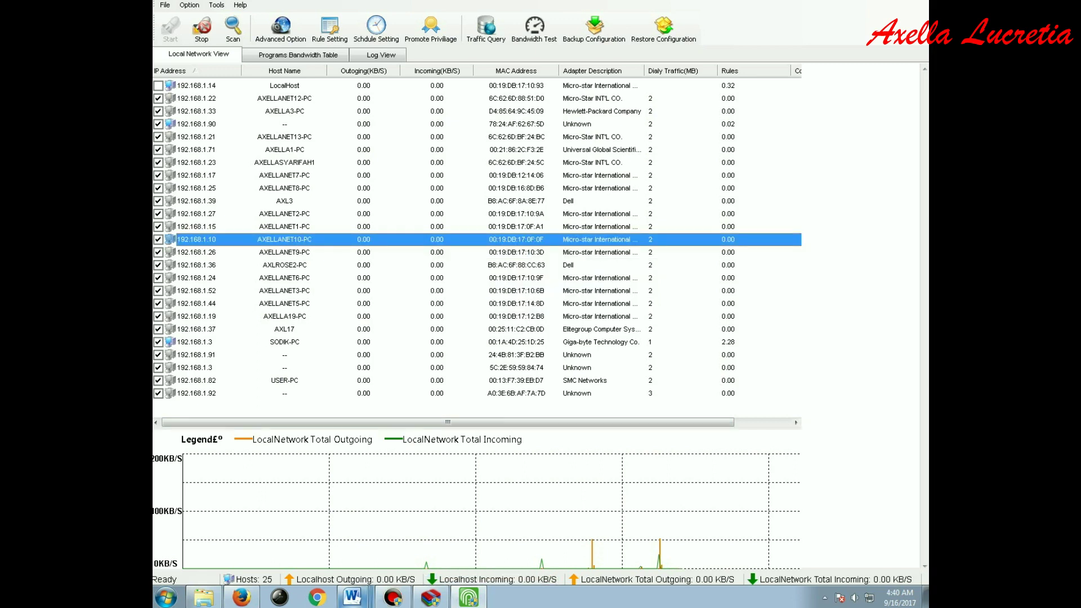
pyautogui.moveTo(352, 597)
pyautogui.click(353, 549)
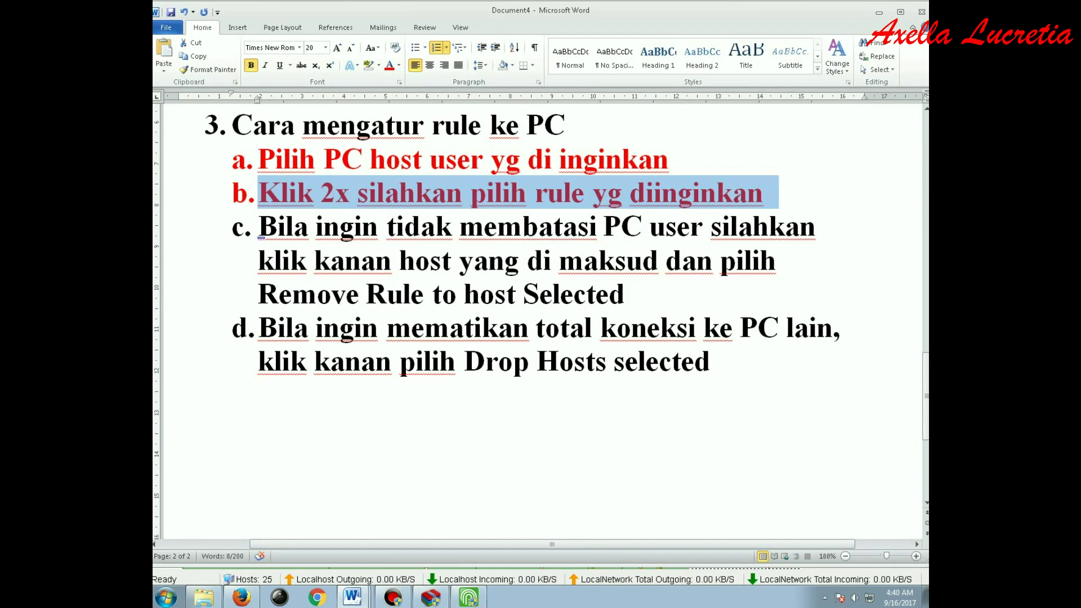
# Colour the phrase 'Remove Rule to host Selected' in step c red, then return to P2POver.
pyautogui.moveTo(259, 226); pyautogui.dragTo(784, 261)
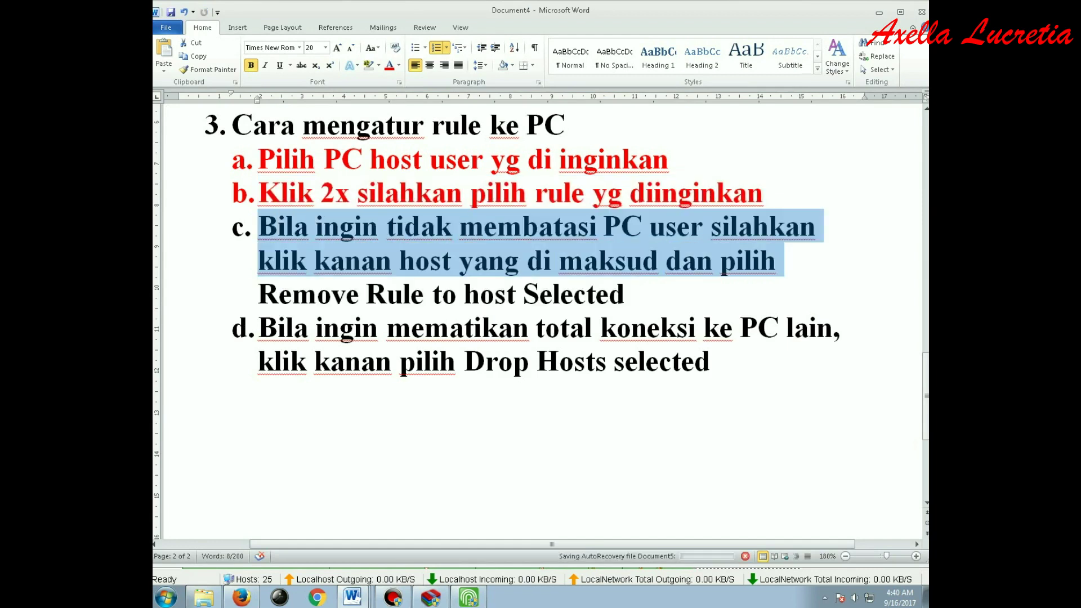
pyautogui.moveTo(259, 295); pyautogui.dragTo(624, 295)
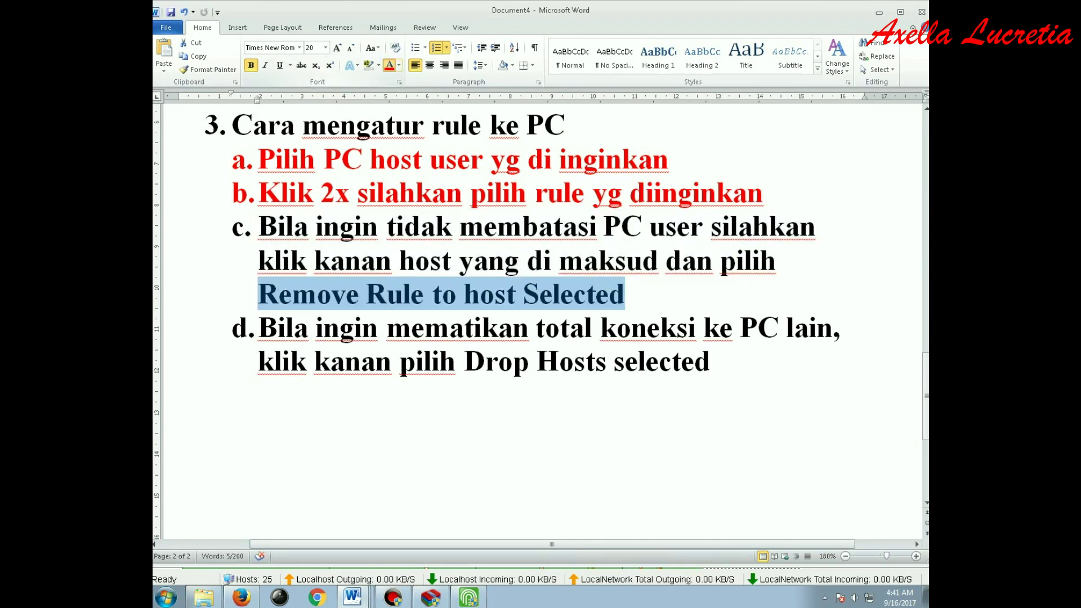
pyautogui.click(389, 64)
pyautogui.click(318, 292)
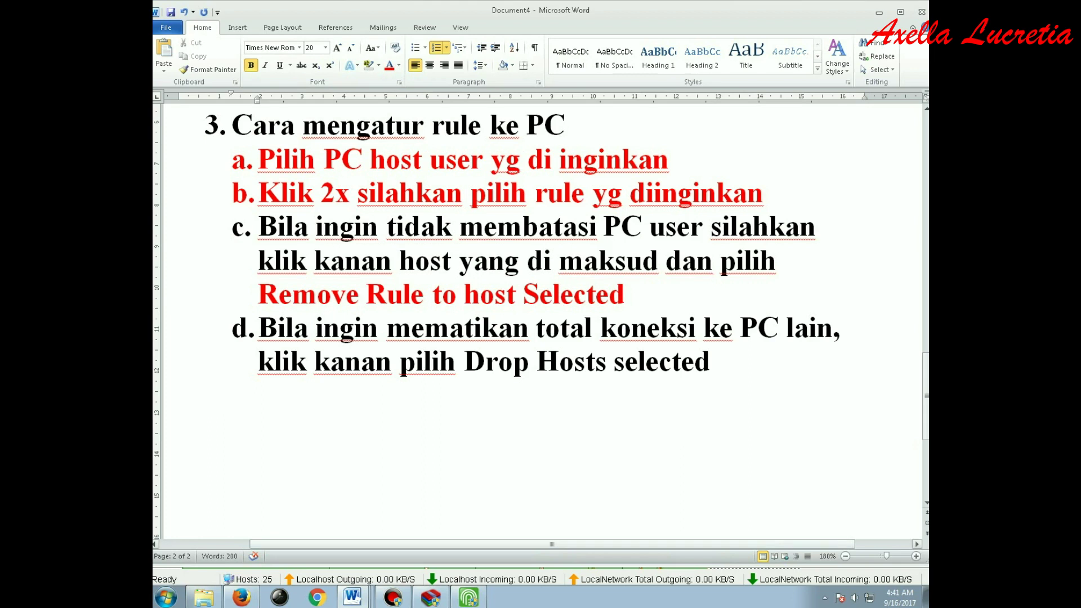
pyautogui.click(468, 597)
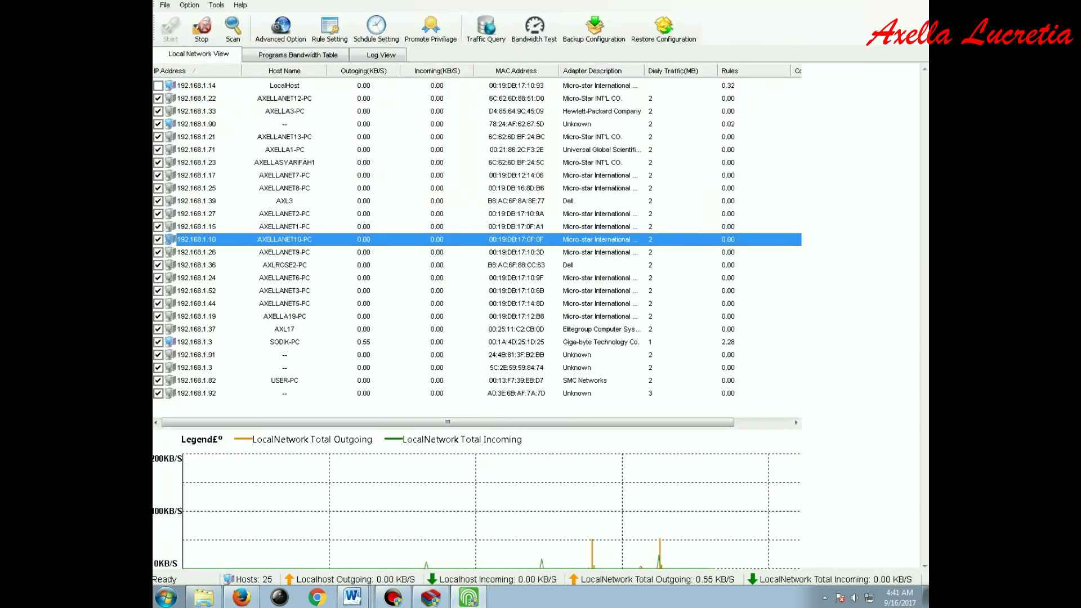
# Remove the existing rule from host 192.168.1.24.
pyautogui.rightClick(351, 241)
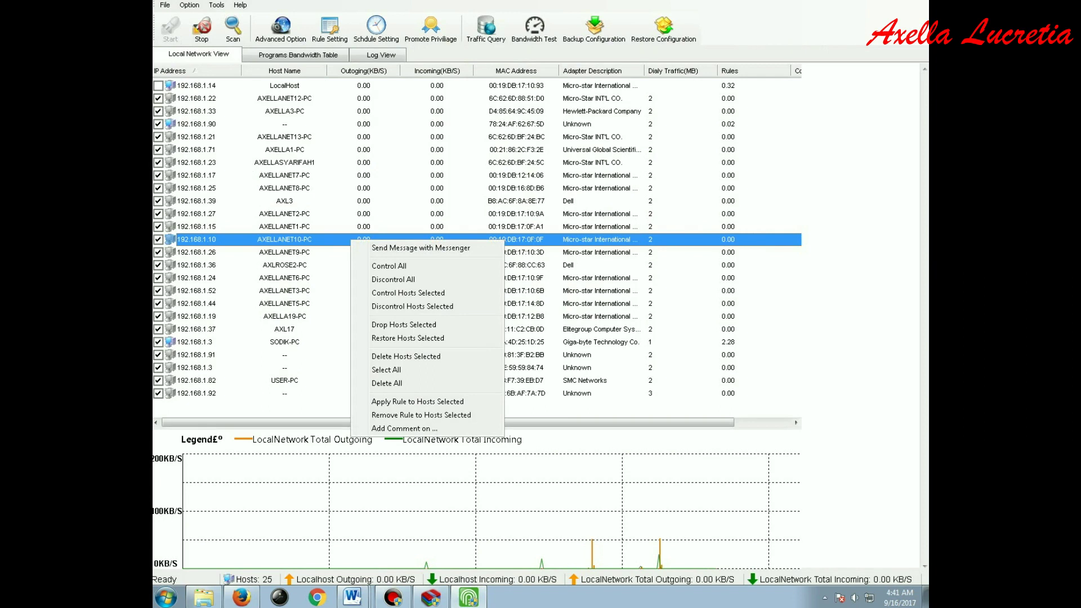
pyautogui.click(284, 278)
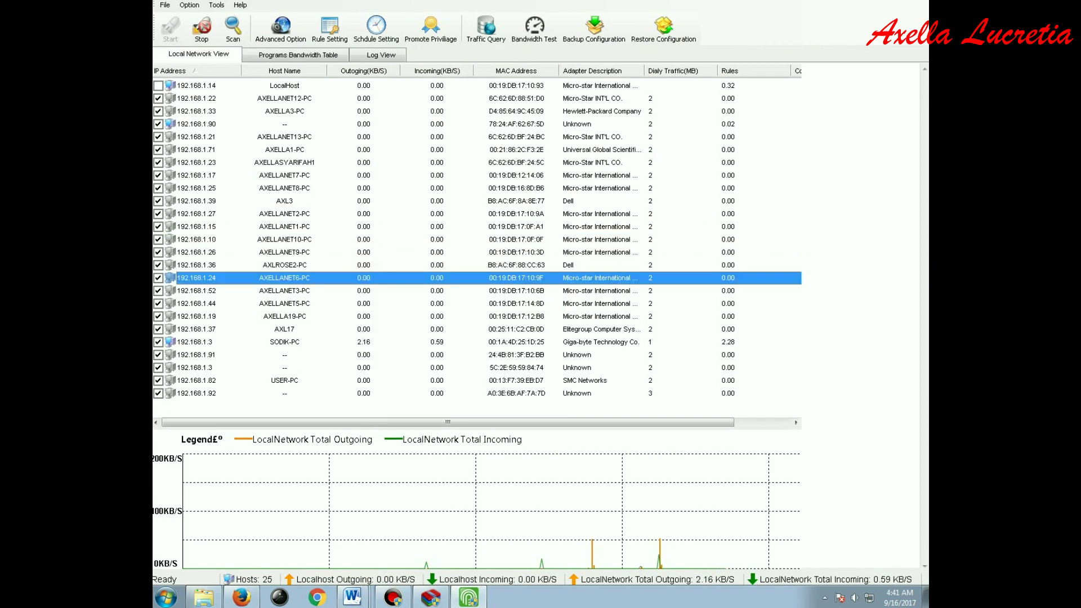
pyautogui.rightClick(586, 278)
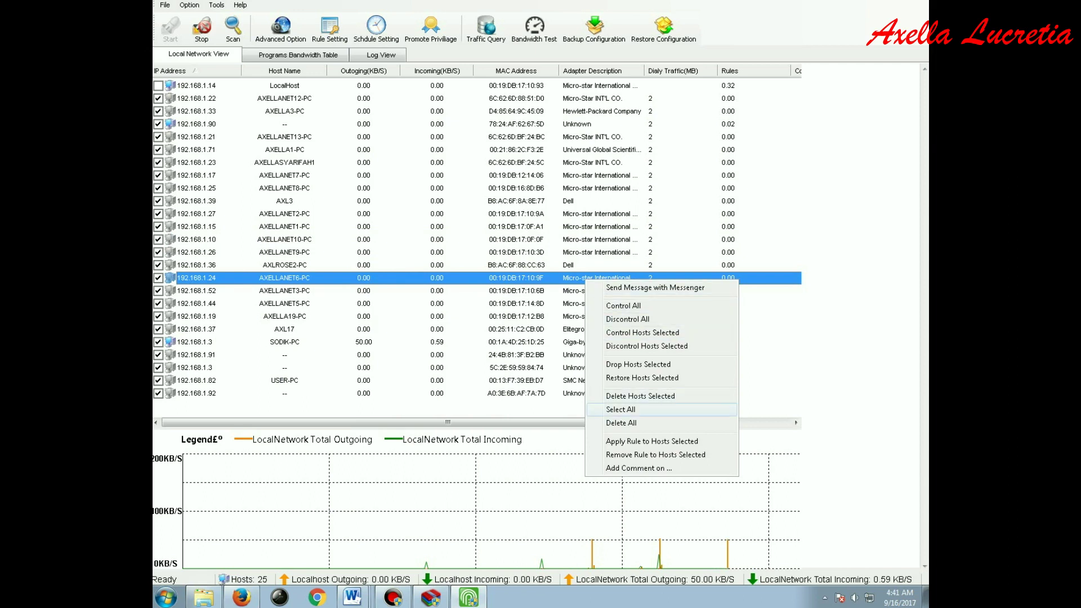
pyautogui.click(655, 454)
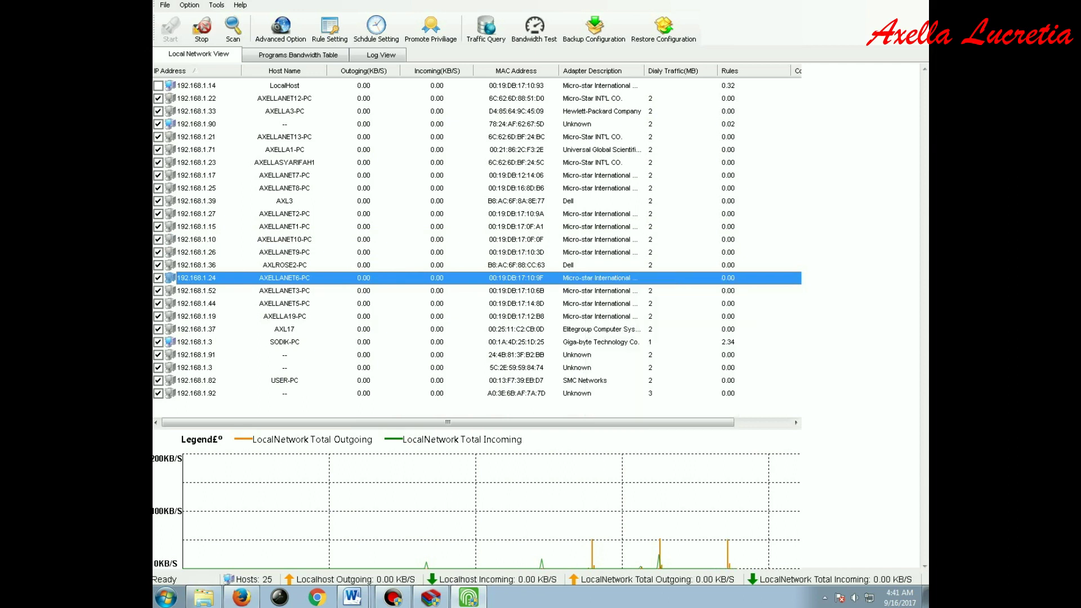
# Apply the Axella rule to host 192.168.1.24, then bring the Word tutorial forward.
pyautogui.click(585, 239)
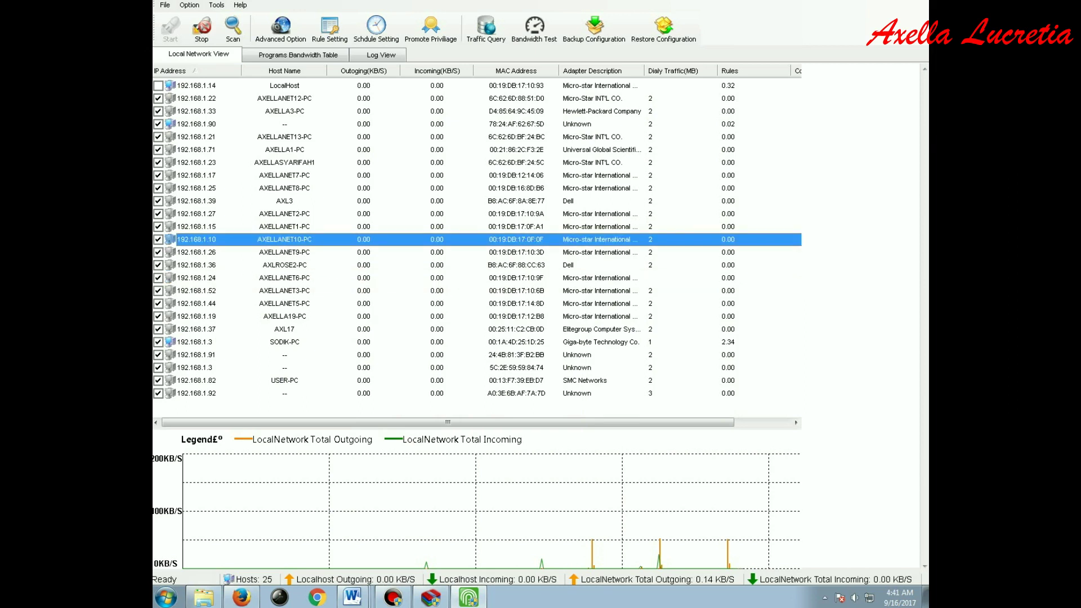
pyautogui.doubleClick(597, 277)
pyautogui.click(640, 275)
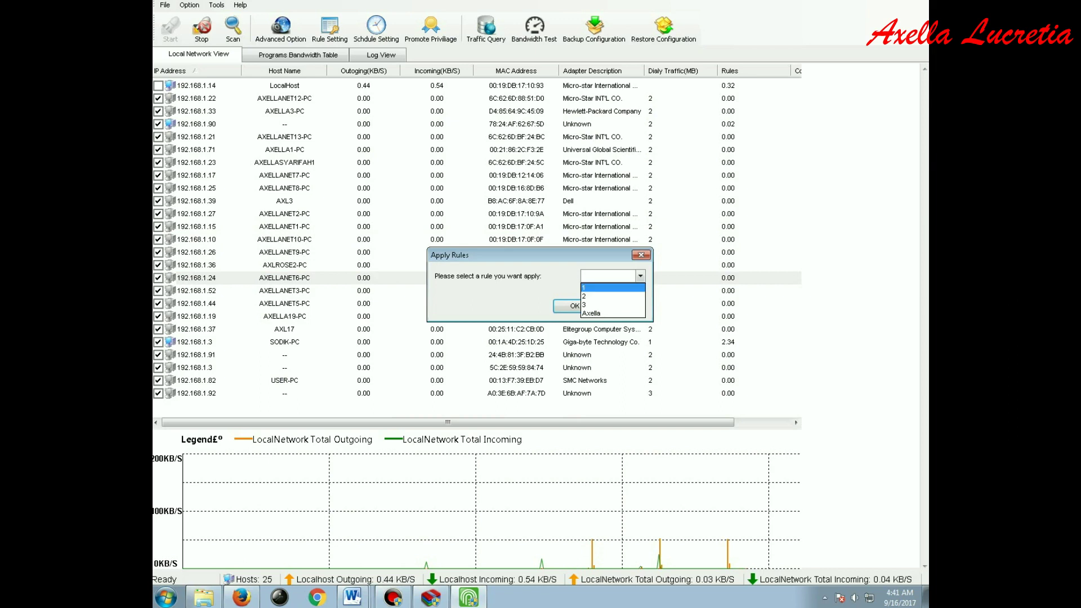
pyautogui.click(591, 313)
pyautogui.click(568, 306)
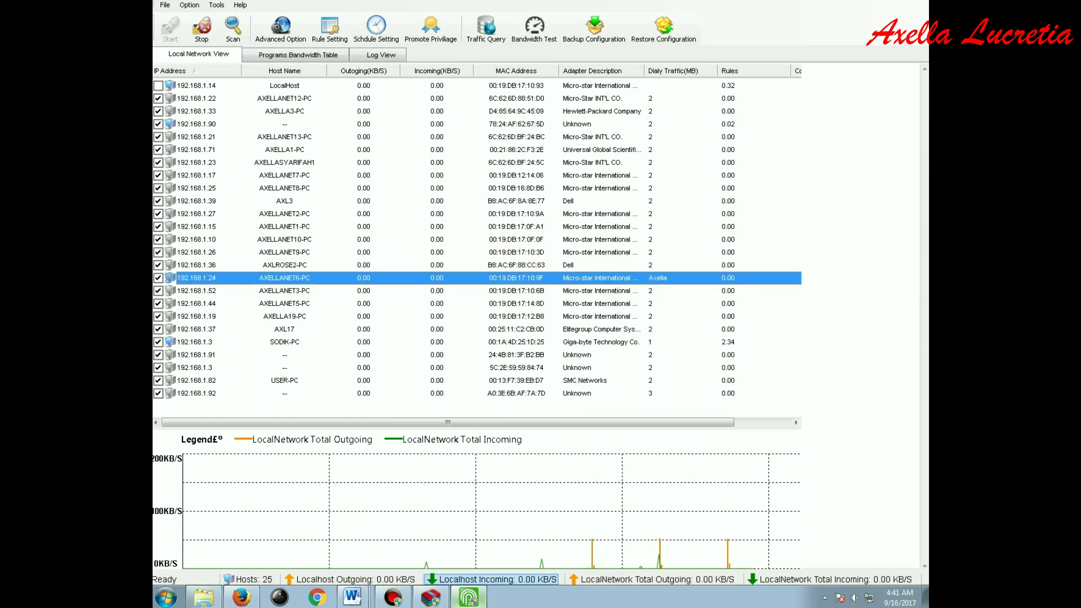
pyautogui.moveTo(352, 596)
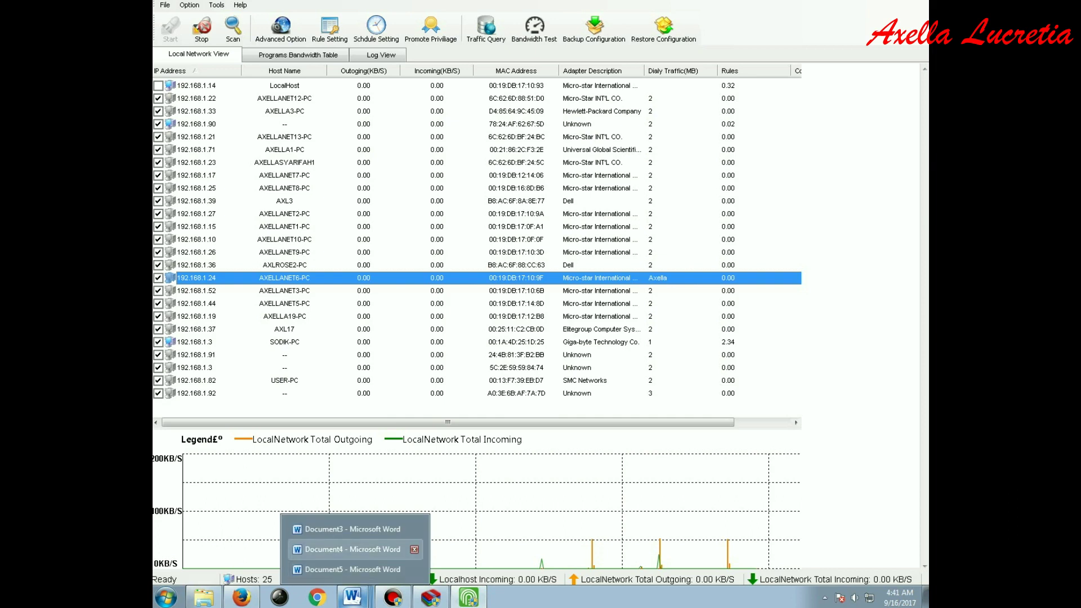
pyautogui.click(353, 549)
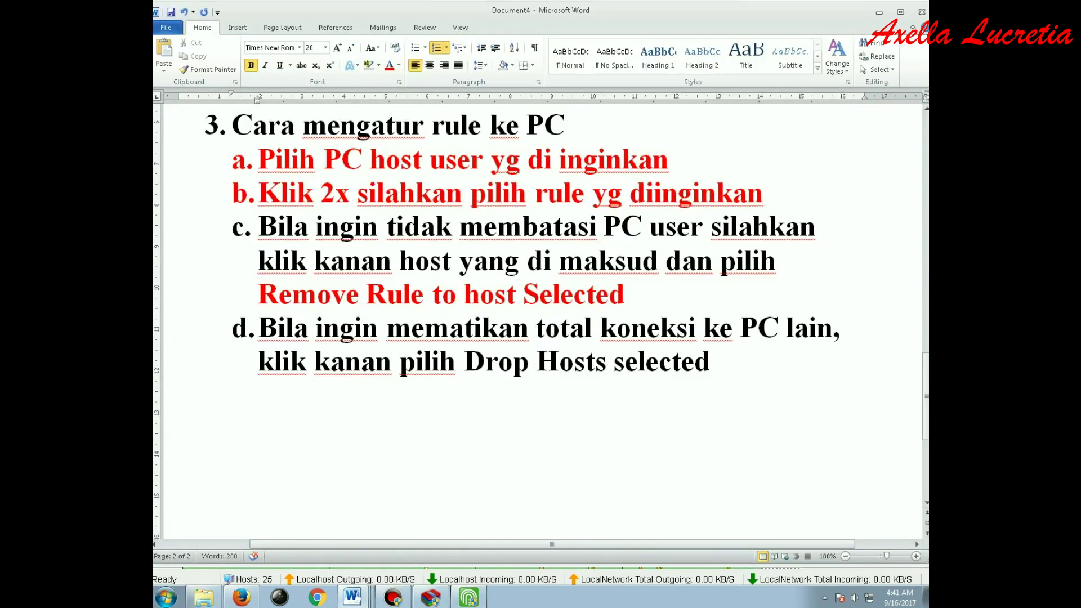
# Outdent the numbered list and colour 'Drop Hosts selected' in step d red, then return to P2POver.
pyautogui.click(242, 328)
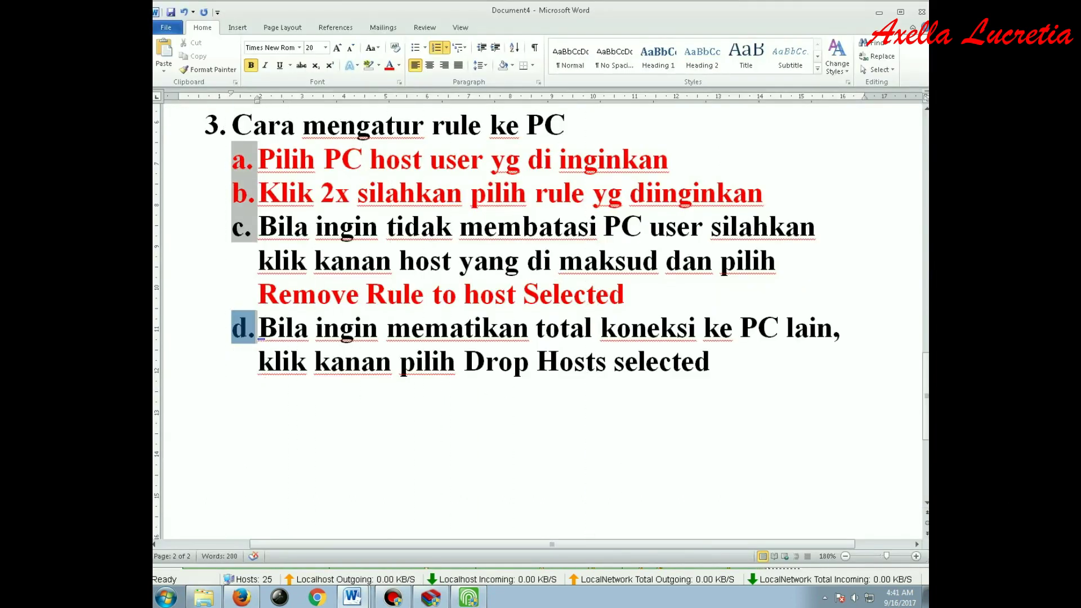
pyautogui.hotkey('shift', 'Tab')
pyautogui.moveTo(248, 338); pyautogui.dragTo(712, 389)
pyautogui.moveTo(453, 363); pyautogui.dragTo(698, 369)
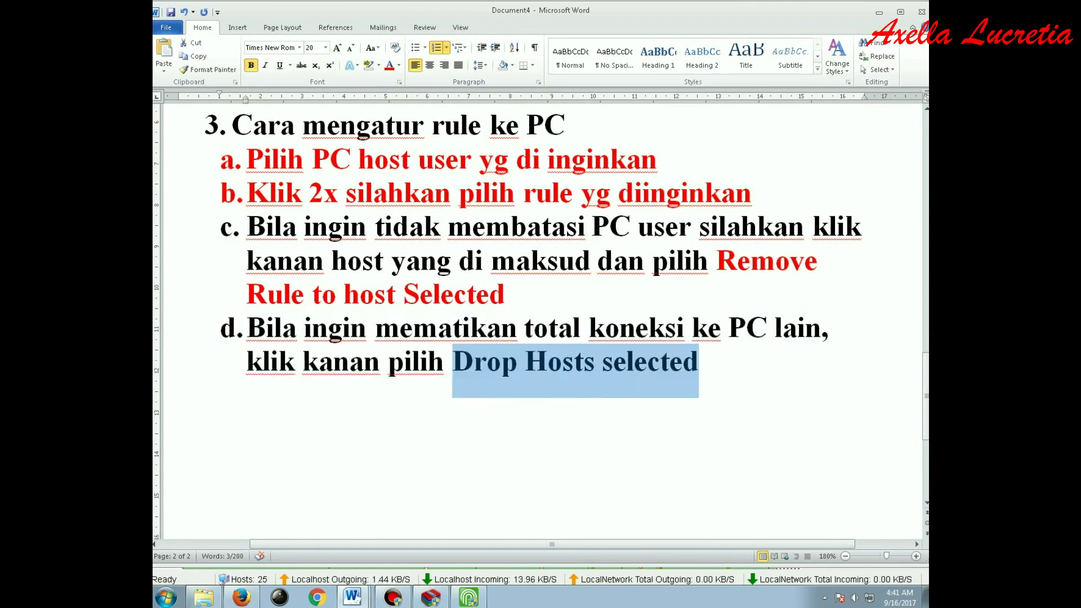
pyautogui.click(389, 66)
pyautogui.click(518, 363)
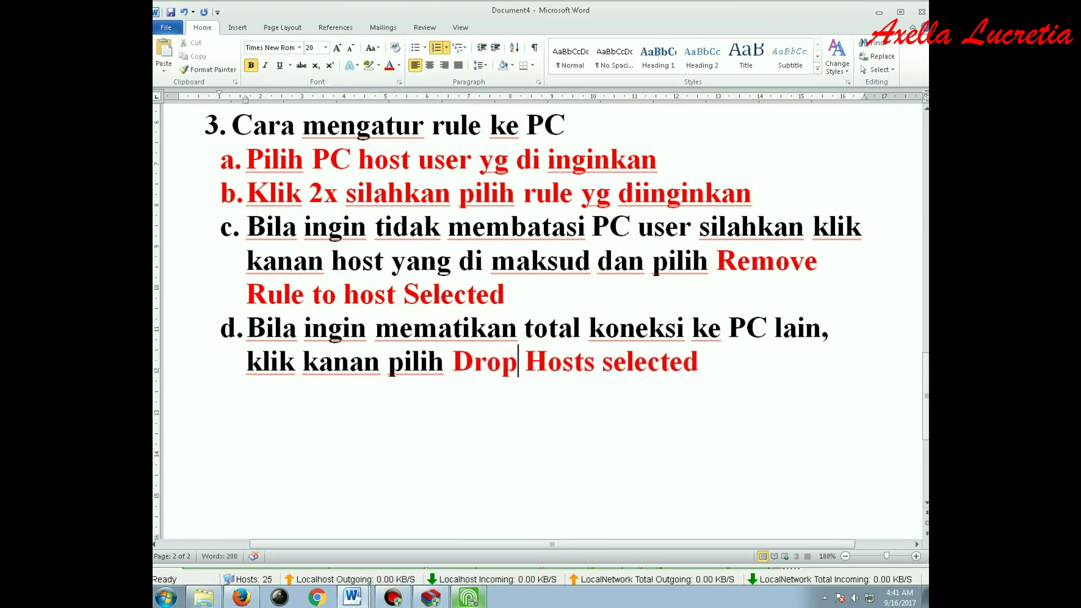
pyautogui.click(469, 597)
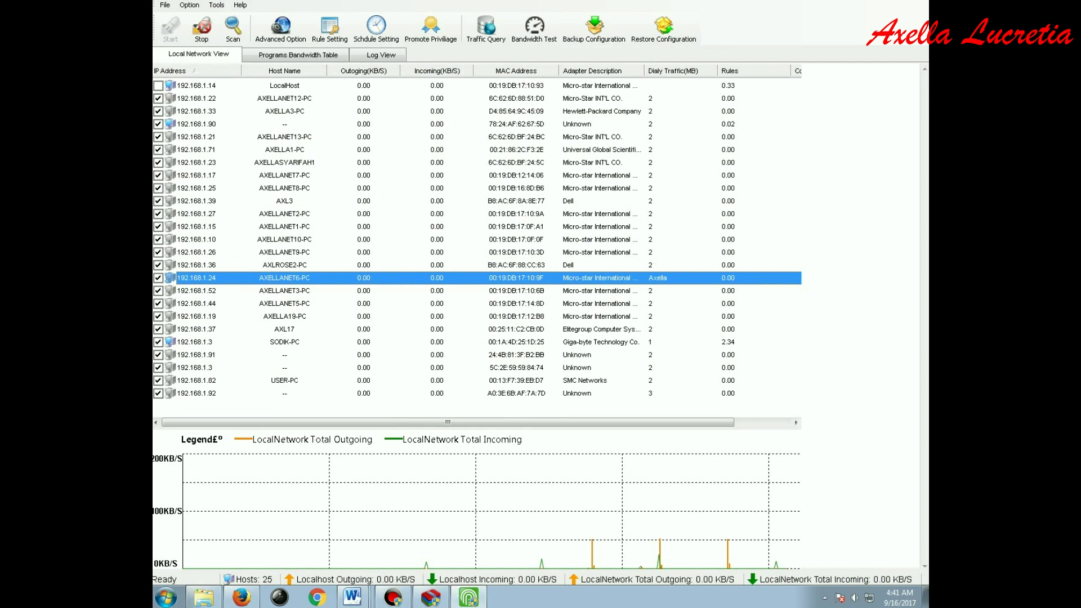
pyautogui.rightClick(294, 278)
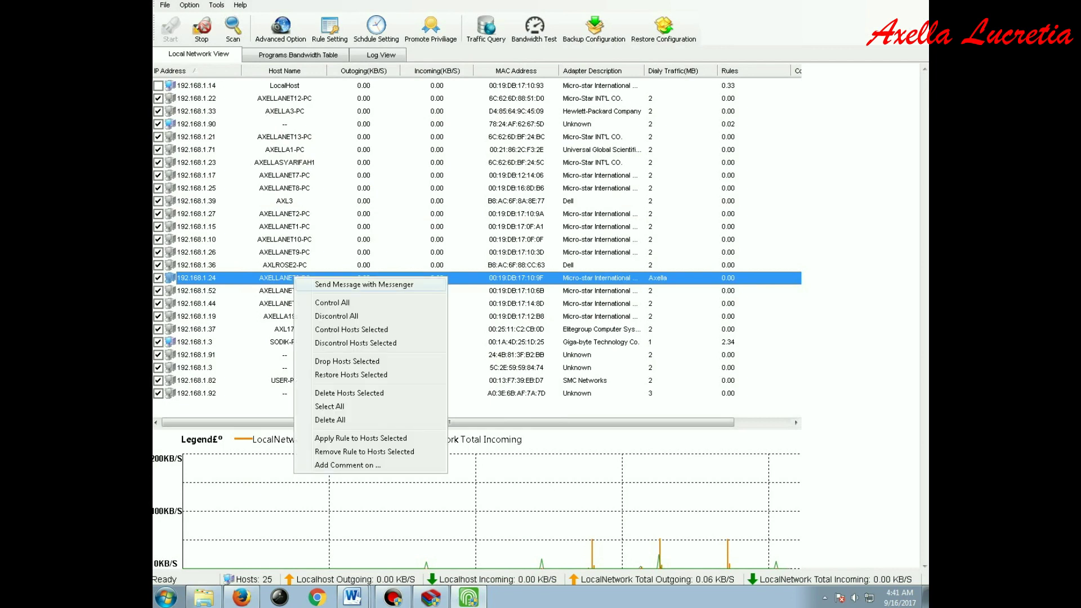
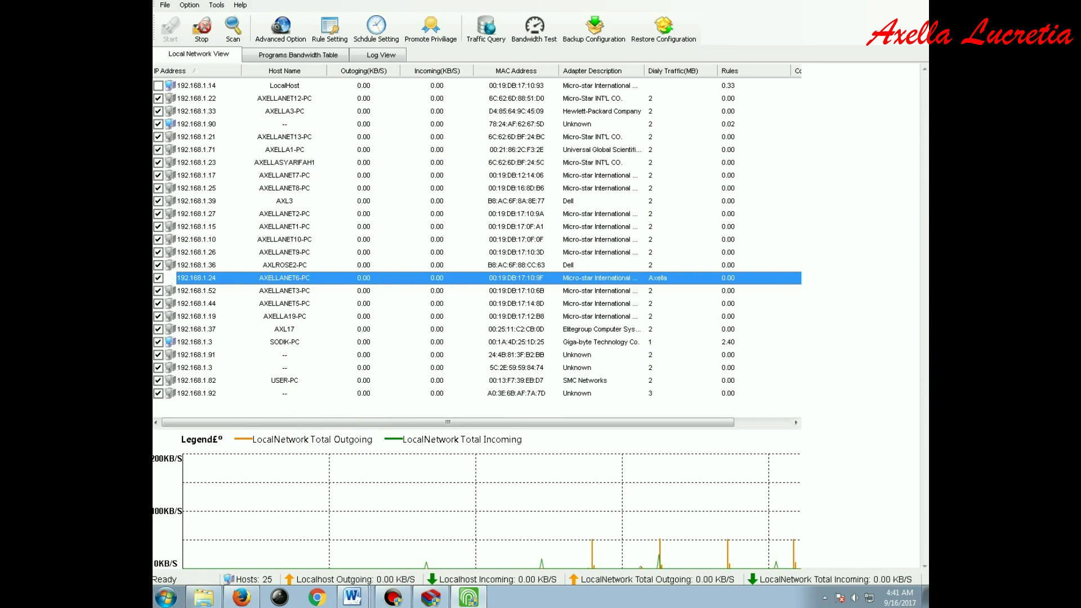
# Restore host 192.168.1.24 in P2POver, then return to the Document4 notes in Word.
pyautogui.click(285, 341)
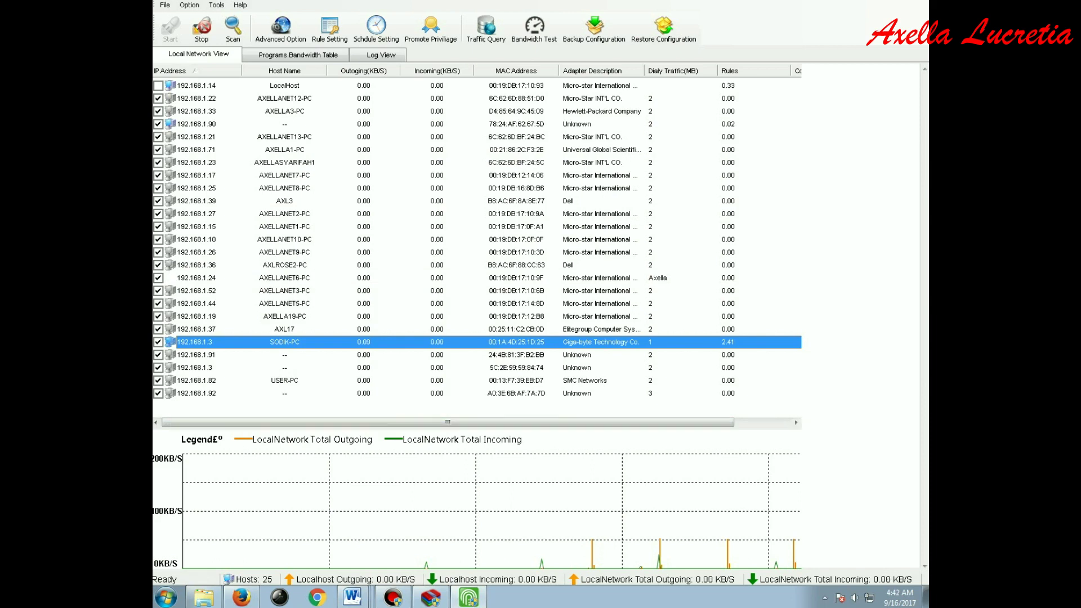
pyautogui.click(302, 278)
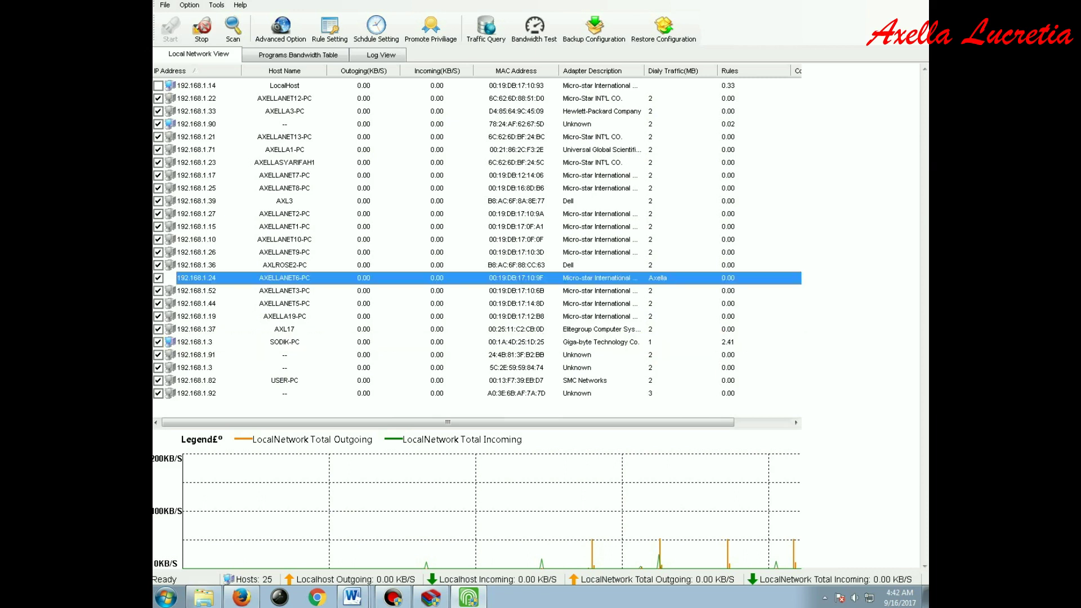
pyautogui.rightClick(302, 278)
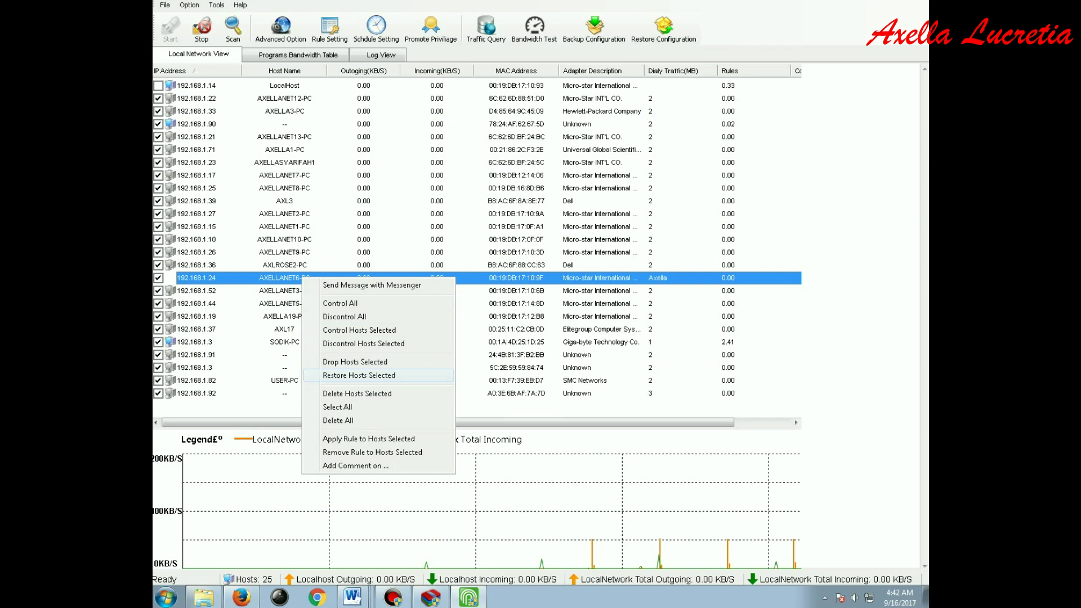
pyautogui.click(359, 375)
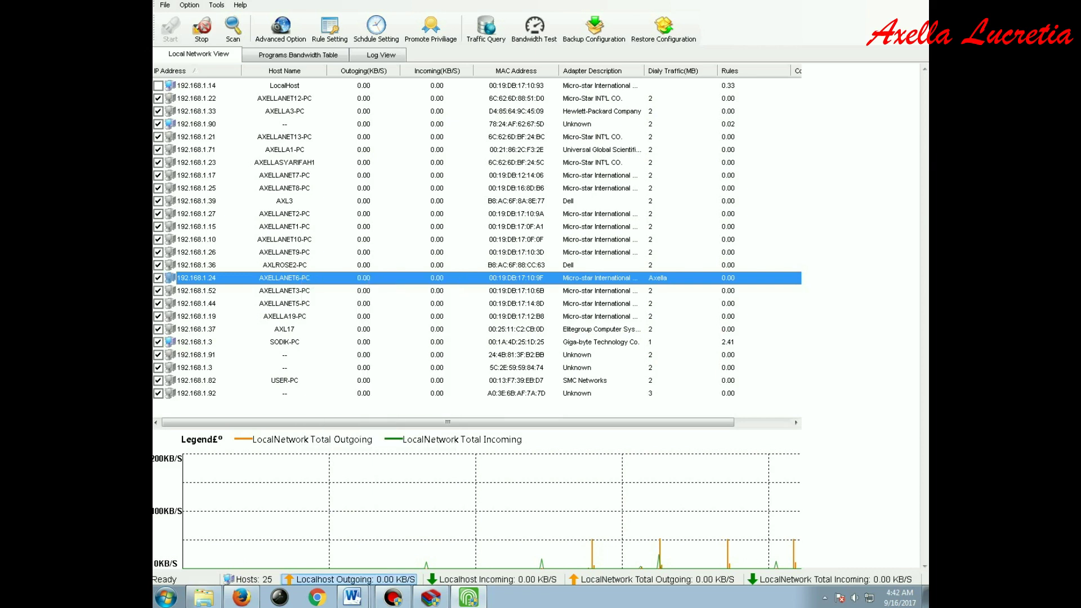
pyautogui.moveTo(353, 597)
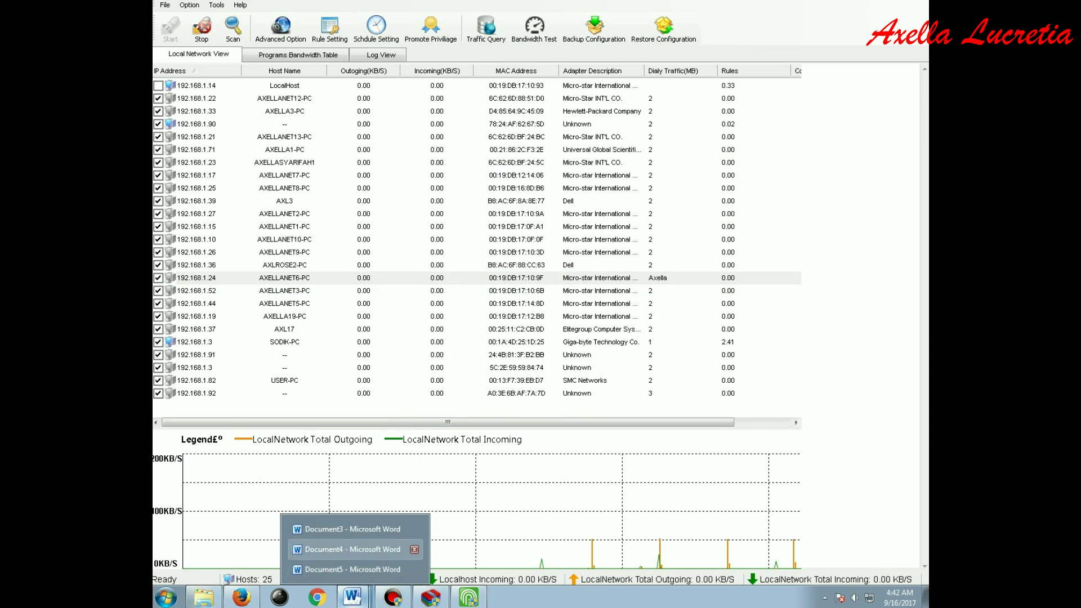
pyautogui.click(355, 549)
# Add item e. 'Utk mengembalikan pilih restore host selected', fixing the 'selevted' typo.
pyautogui.click(699, 361)
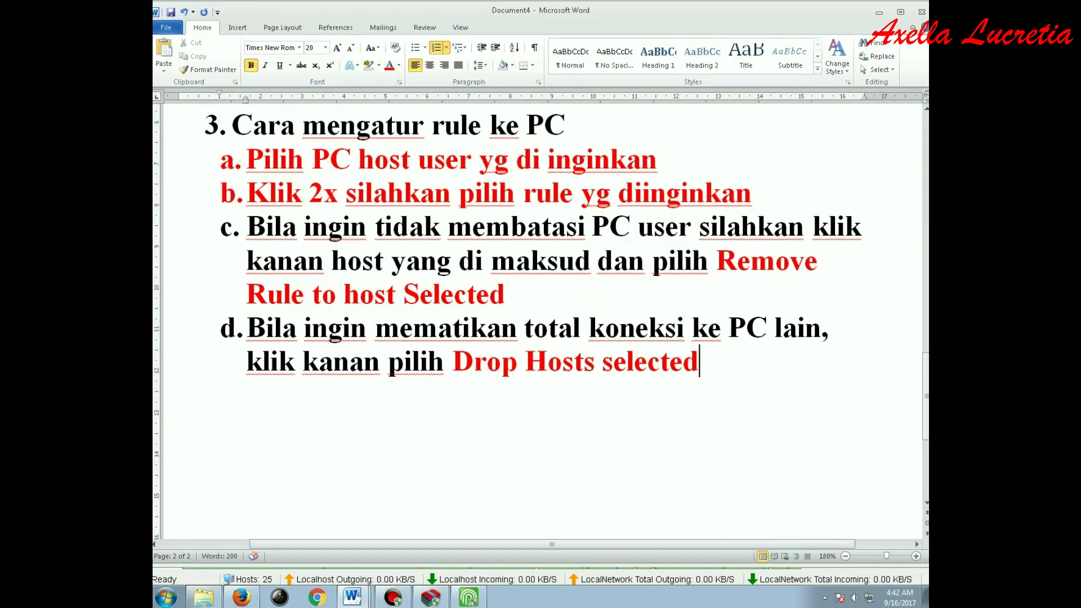
pyautogui.press('Return')
pyautogui.write('Utk')
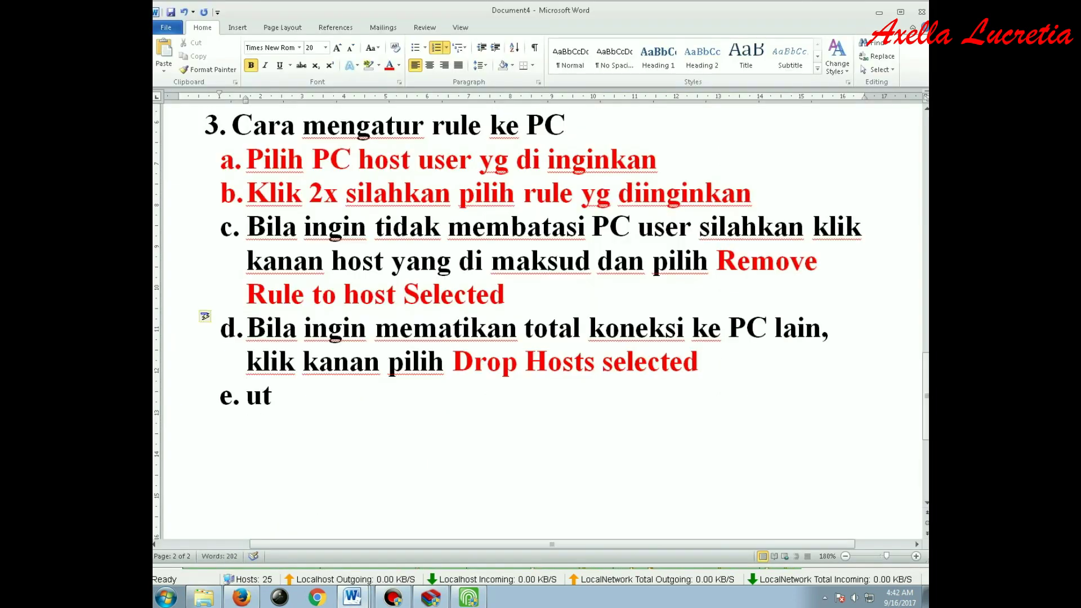
pyautogui.write(' menge')
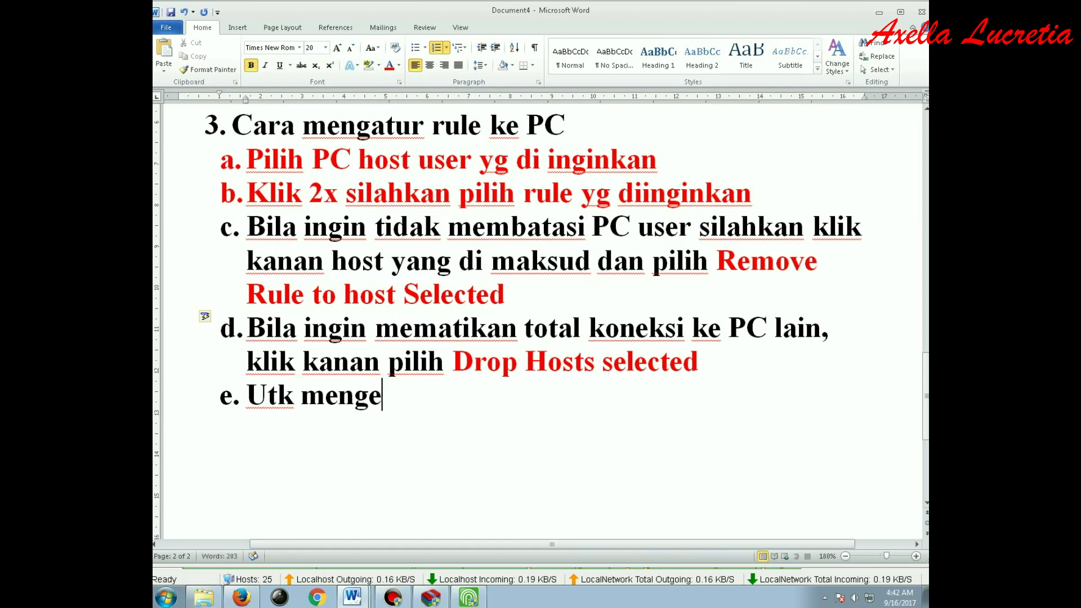
pyautogui.write('mbalika')
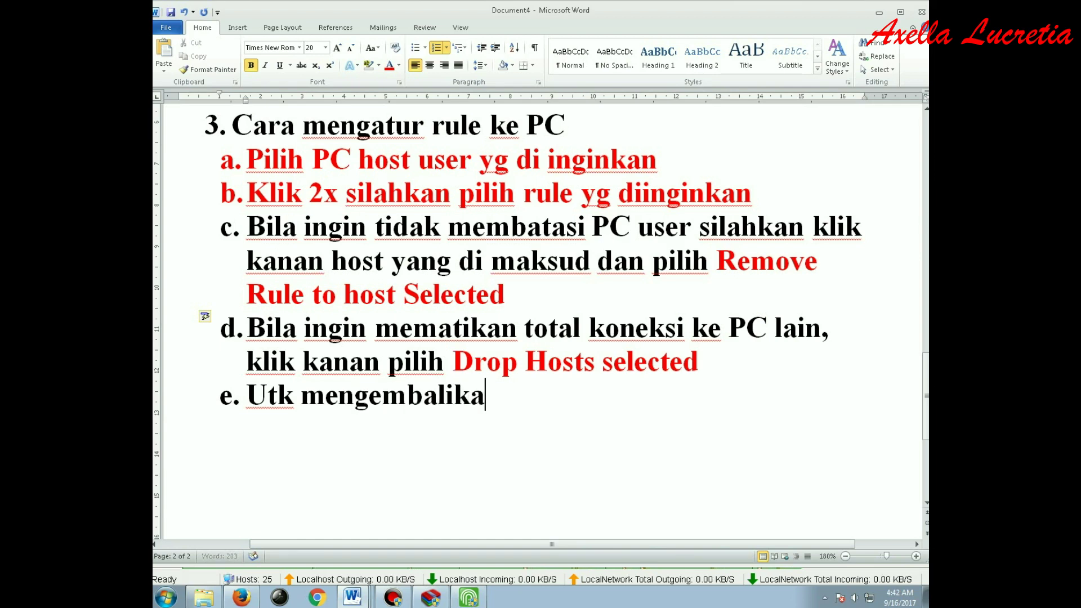
pyautogui.write('n pil')
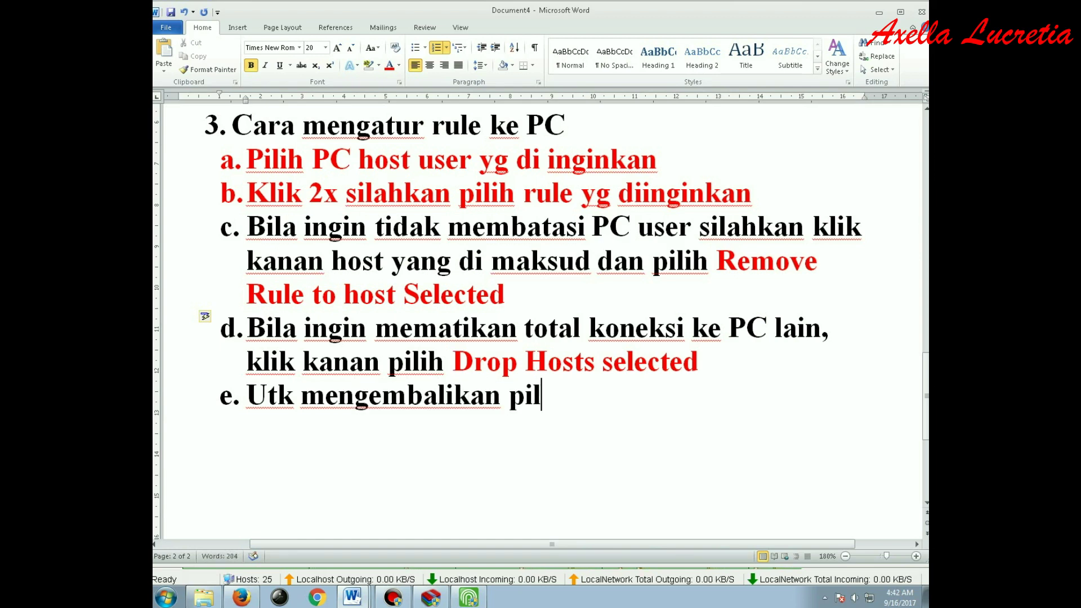
pyautogui.write('ih re')
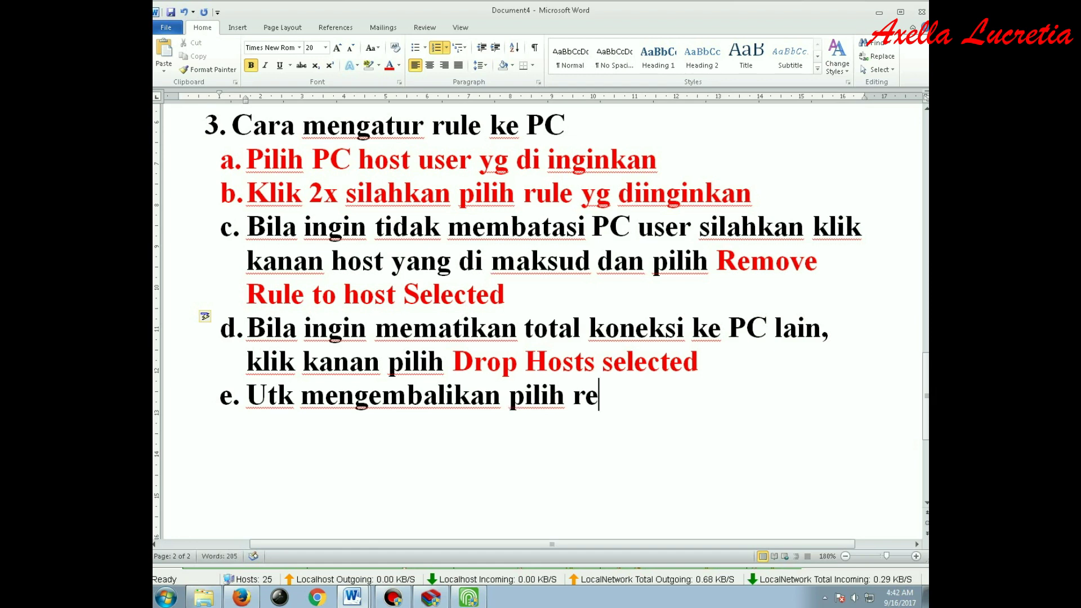
pyautogui.write('store ')
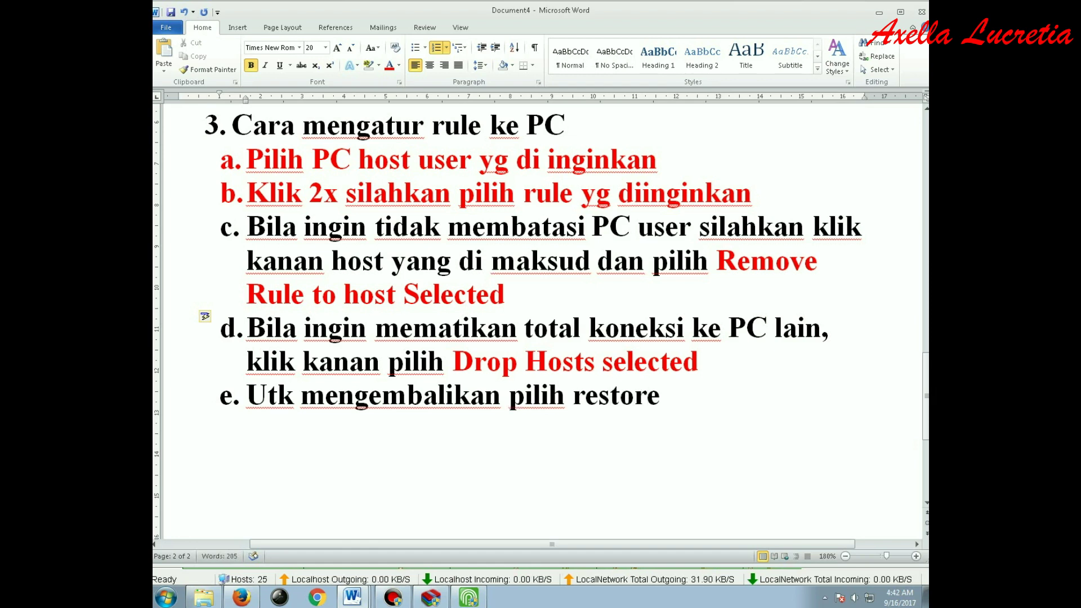
pyautogui.write('host')
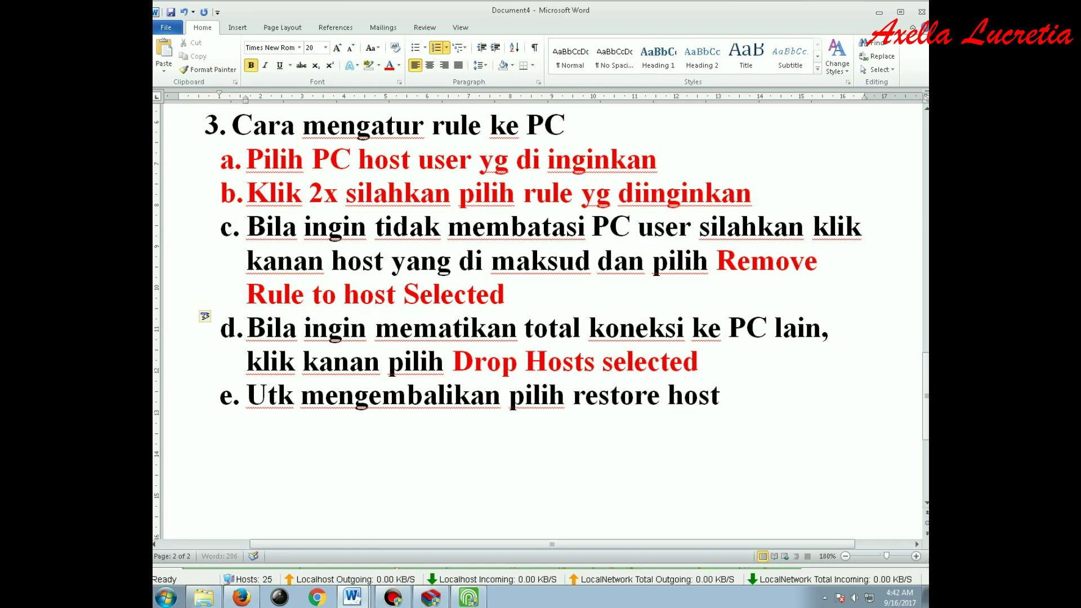
pyautogui.write(' sele')
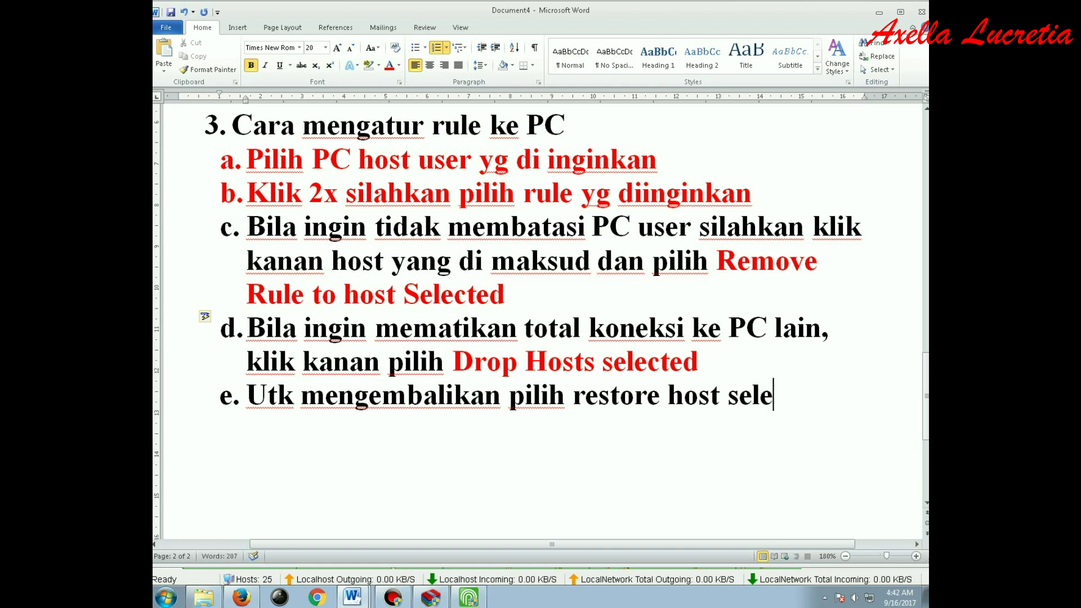
pyautogui.write('vted')
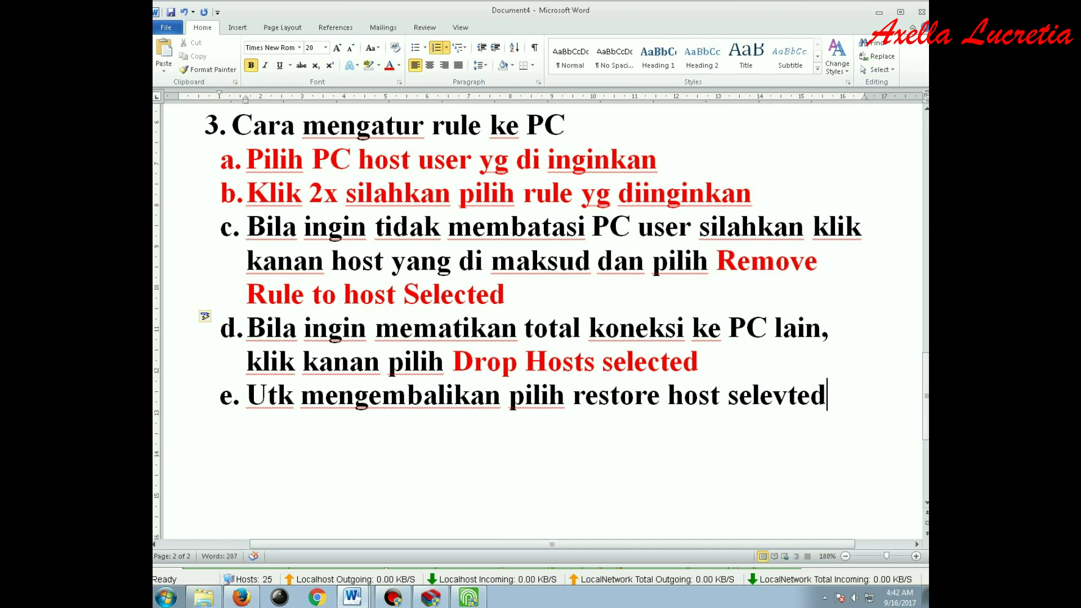
pyautogui.click(772, 395)
pyautogui.press('Delete')
pyautogui.write('c')
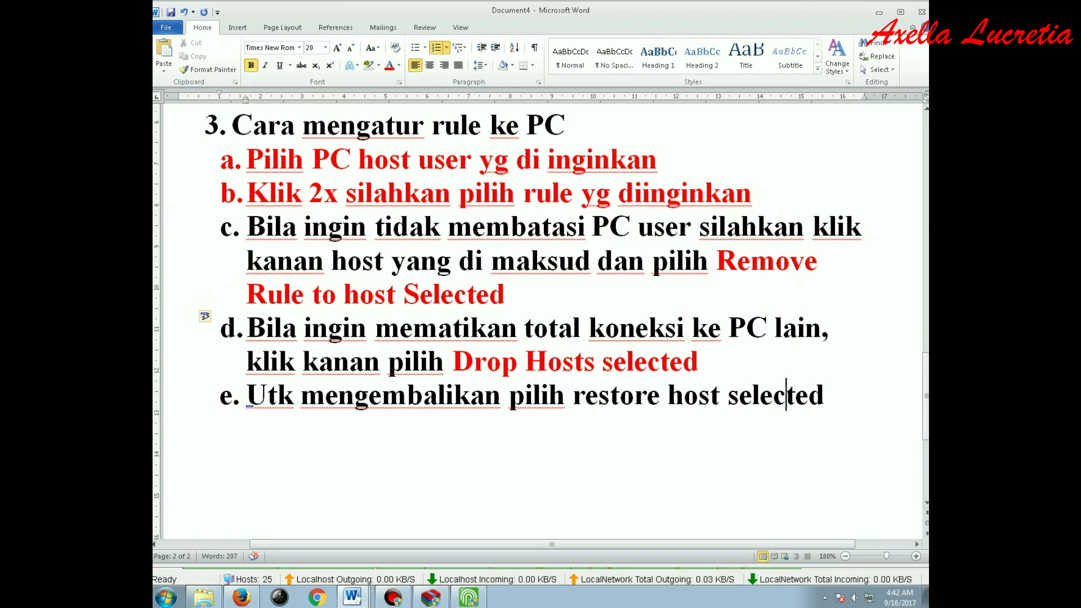
# Colour the words 'restore host selected' red.
pyautogui.moveTo(574, 395); pyautogui.dragTo(824, 397)
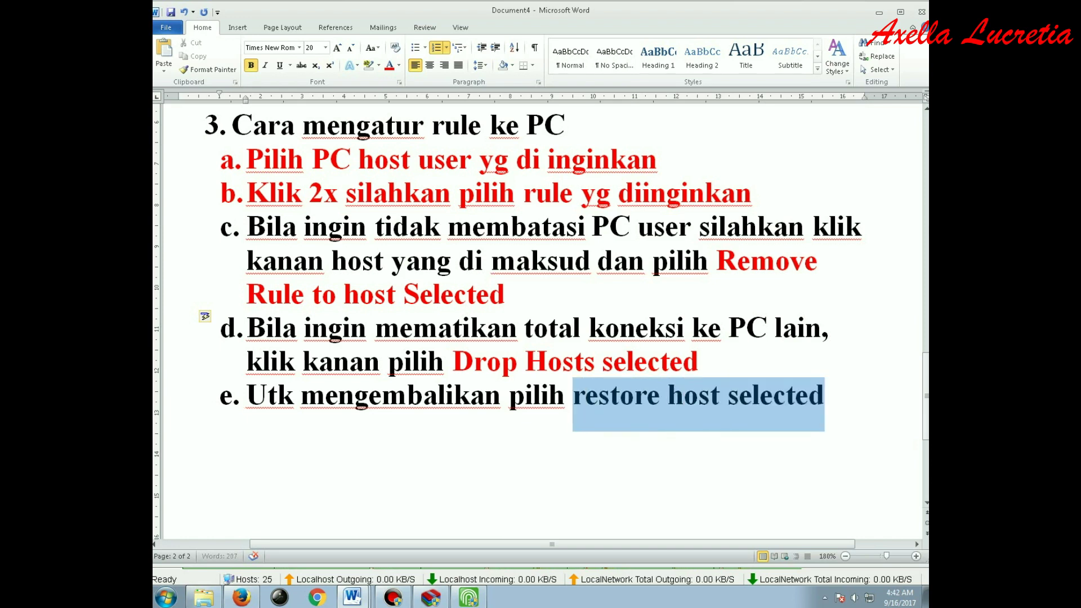
pyautogui.click(388, 64)
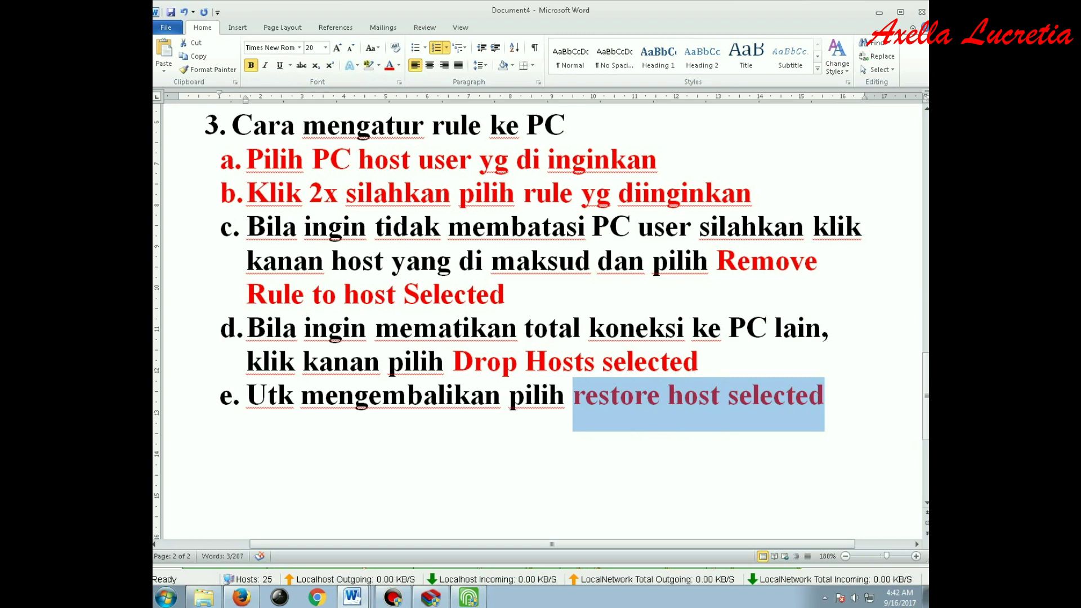
pyautogui.write('o')
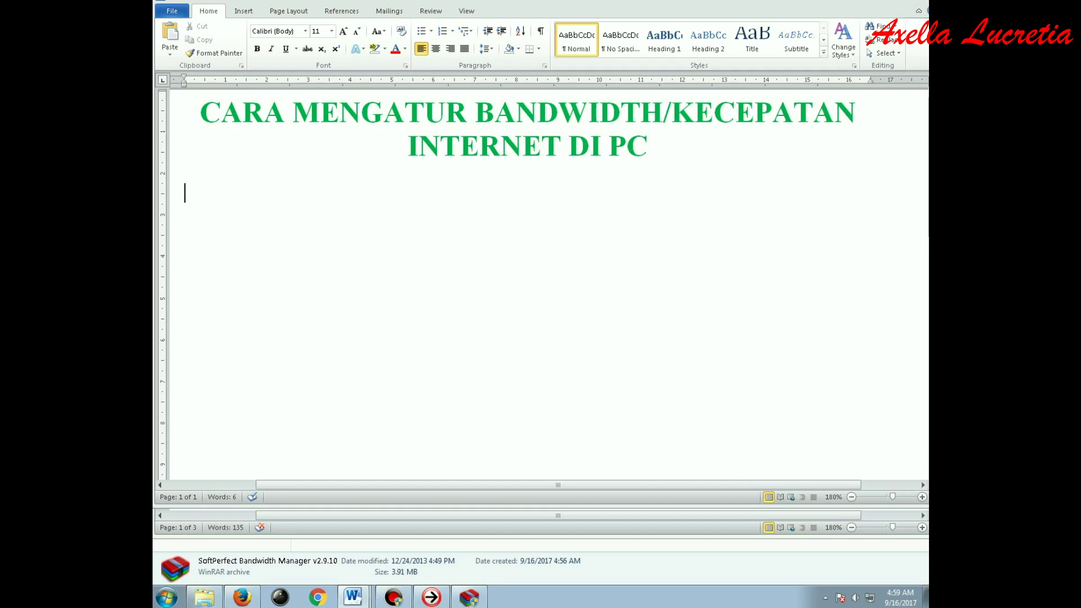
# Bring the Cara 3 document forward and make the Cara 3 heading red.
pyautogui.moveTo(353, 597)
pyautogui.click(349, 569)
pyautogui.tripleClick(526, 205)
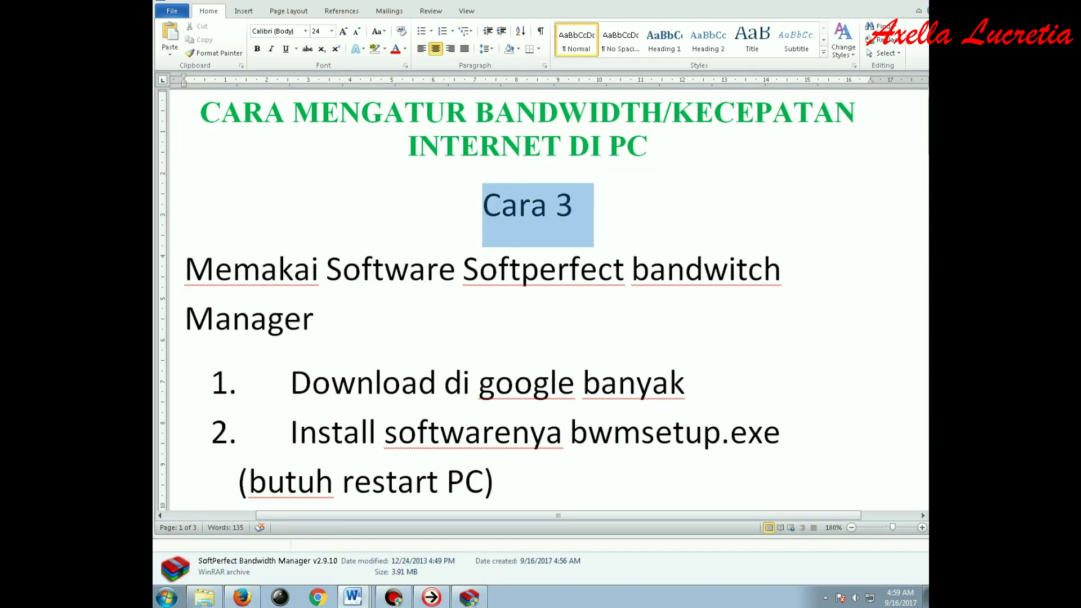
pyautogui.click(395, 48)
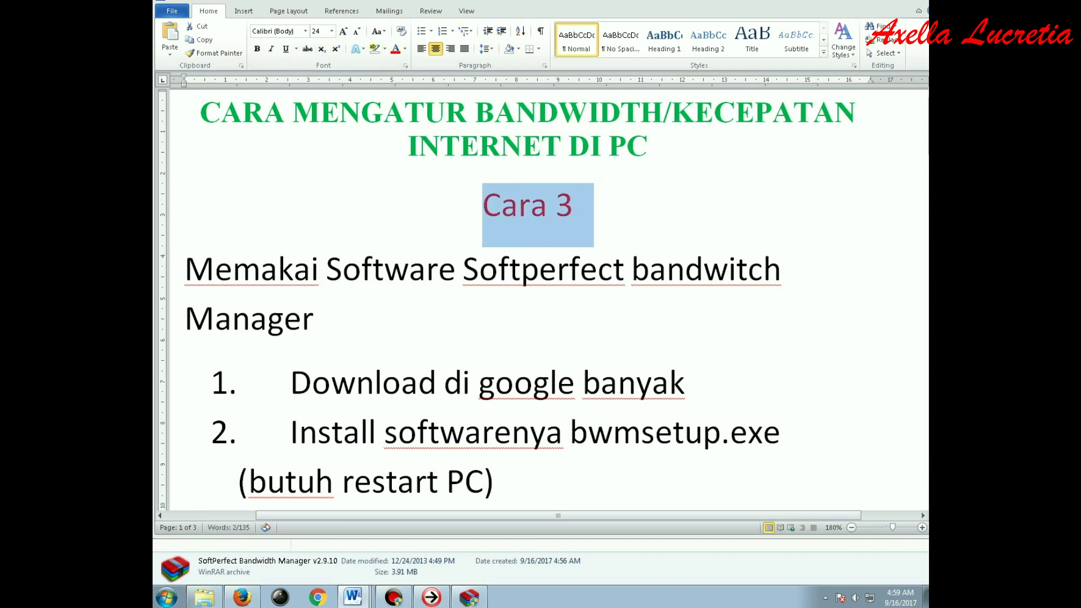
# Colour 'Softperfect bandwitch Manager' red, copy it, and open Google in the browser.
pyautogui.tripleClick(409, 304)
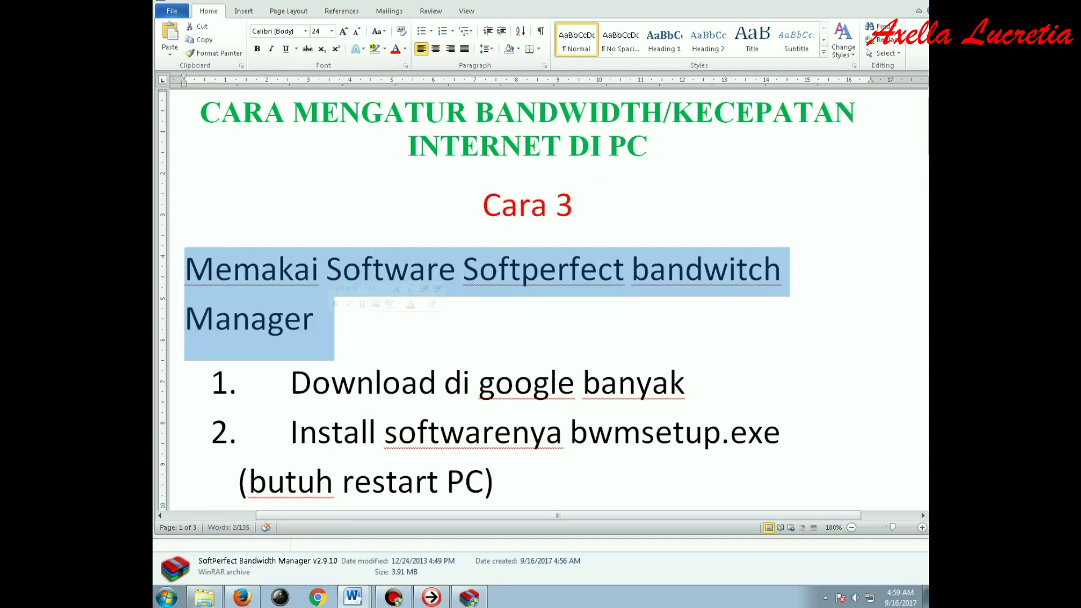
pyautogui.click(483, 204)
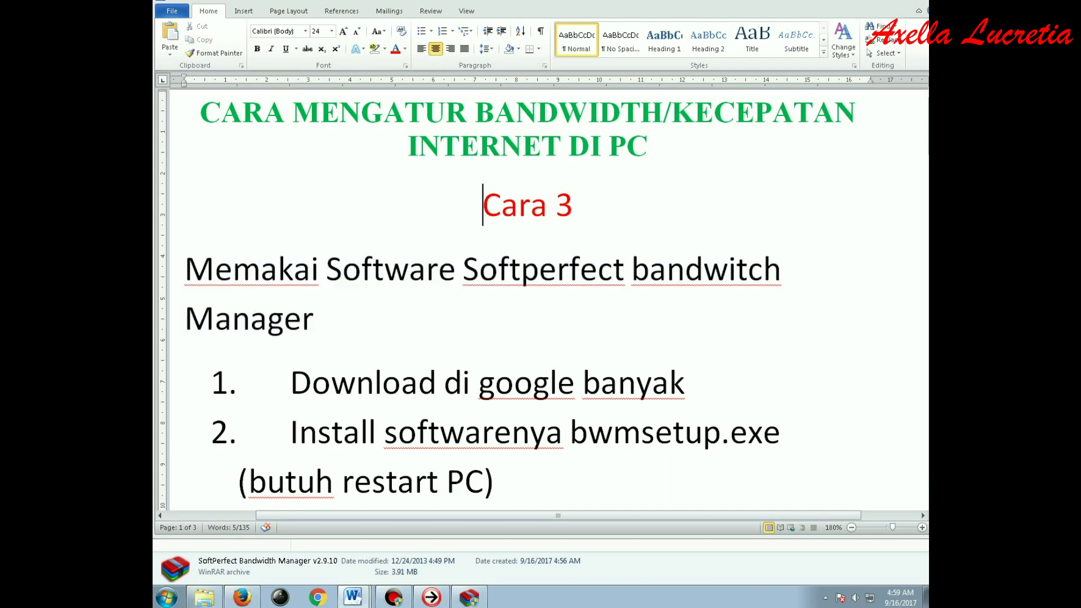
pyautogui.moveTo(462, 269); pyautogui.dragTo(334, 318)
pyautogui.press('super+c')
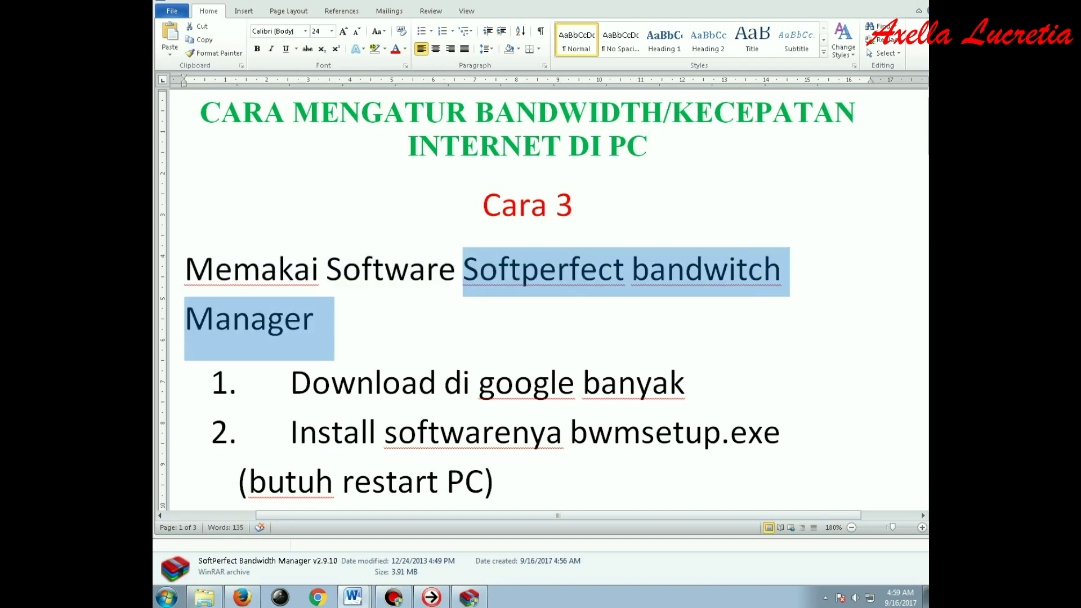
pyautogui.click(395, 48)
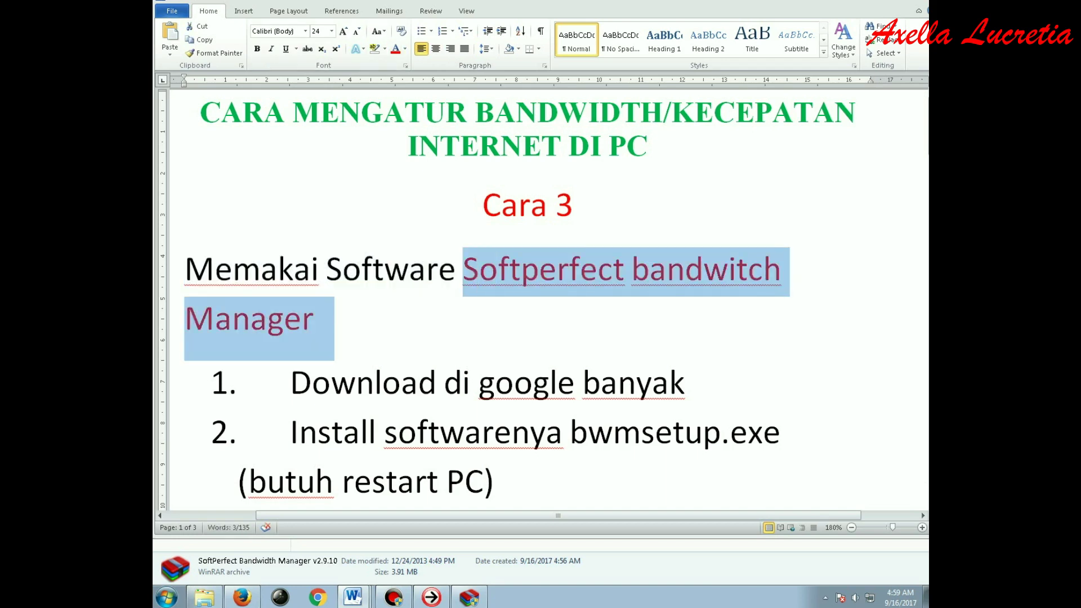
pyautogui.rightClick(272, 327)
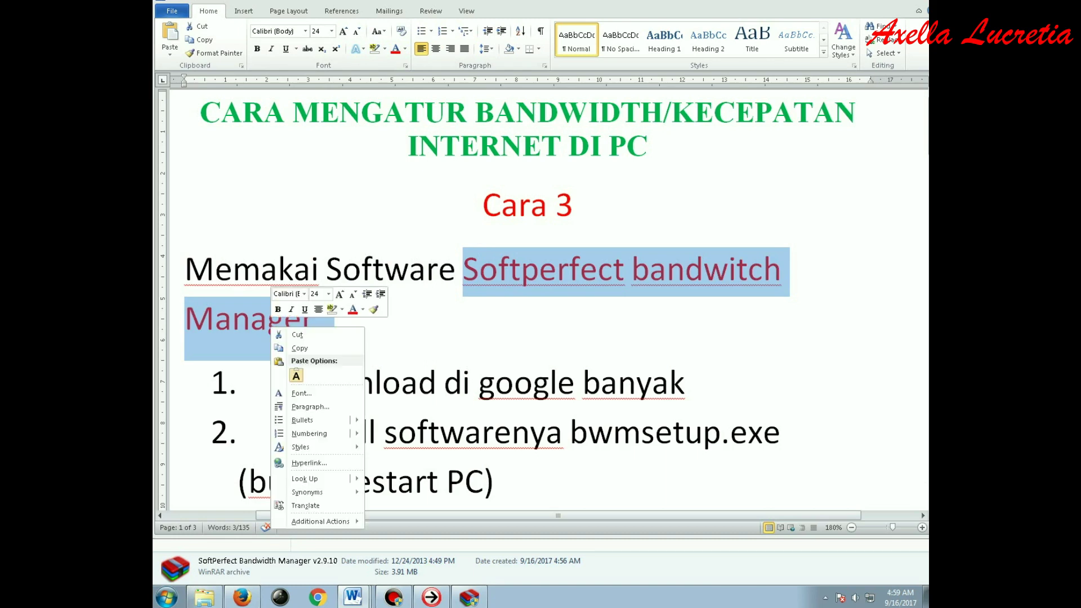
pyautogui.click(294, 348)
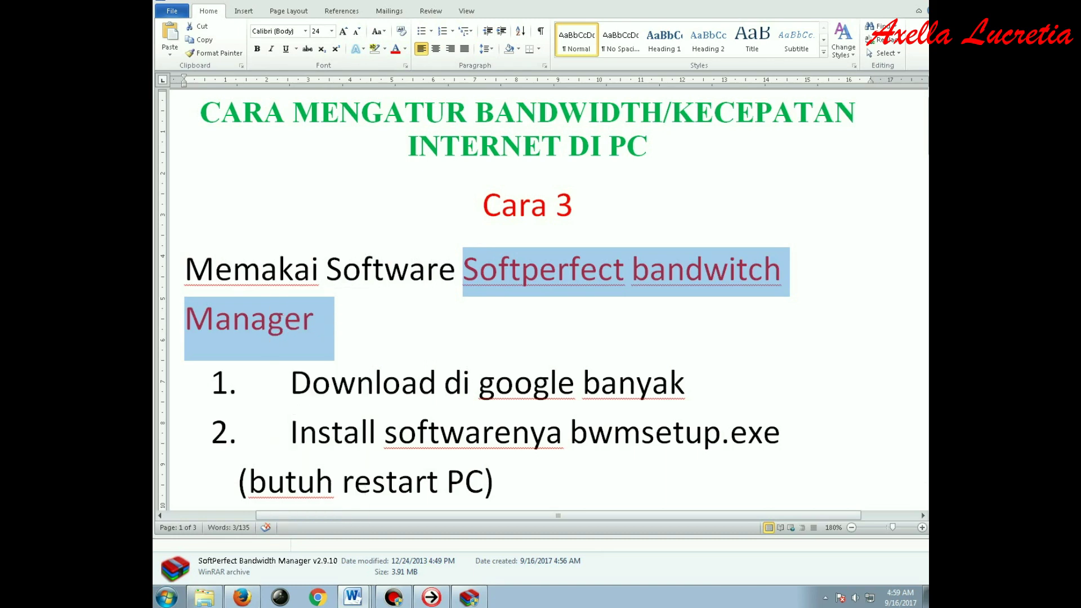
pyautogui.click(242, 596)
pyautogui.click(223, 33)
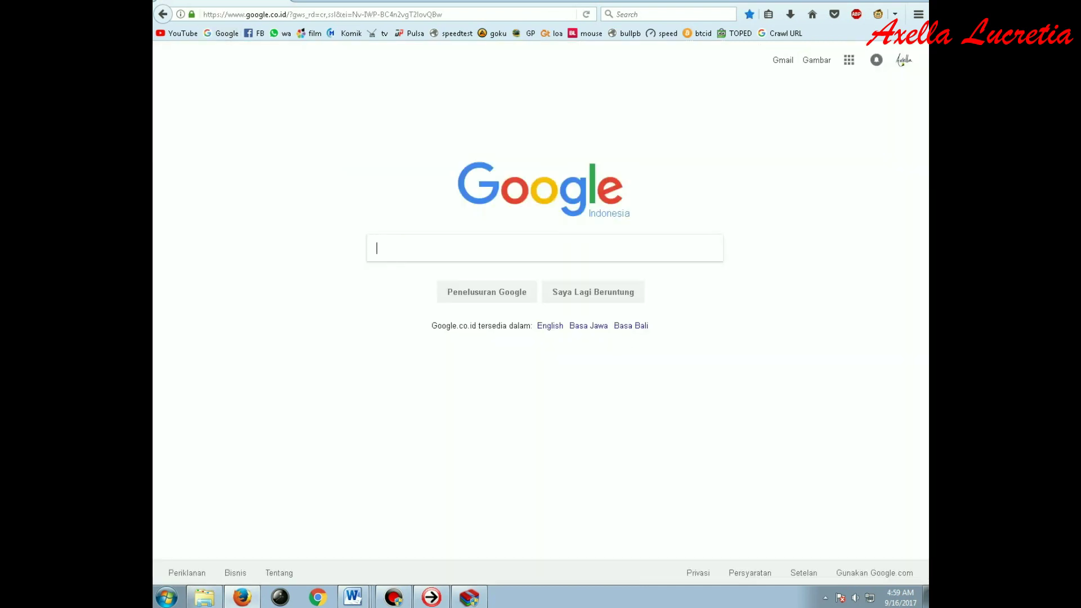
# Paste the software name into Google and search 'softperfect bandwidth manager kuyhaa'.
pyautogui.rightClick(440, 251)
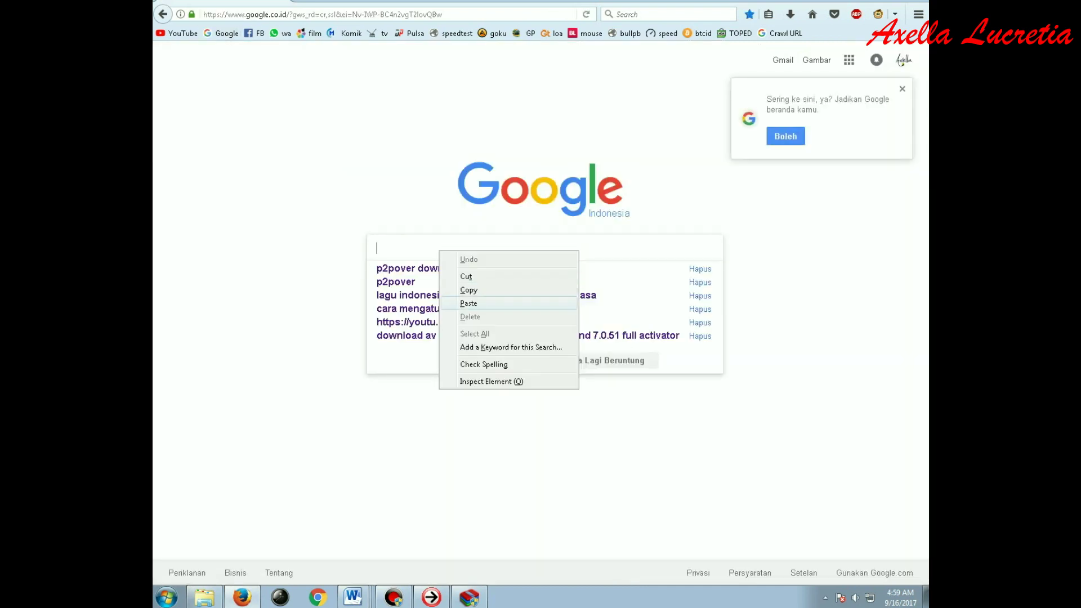
pyautogui.click(469, 302)
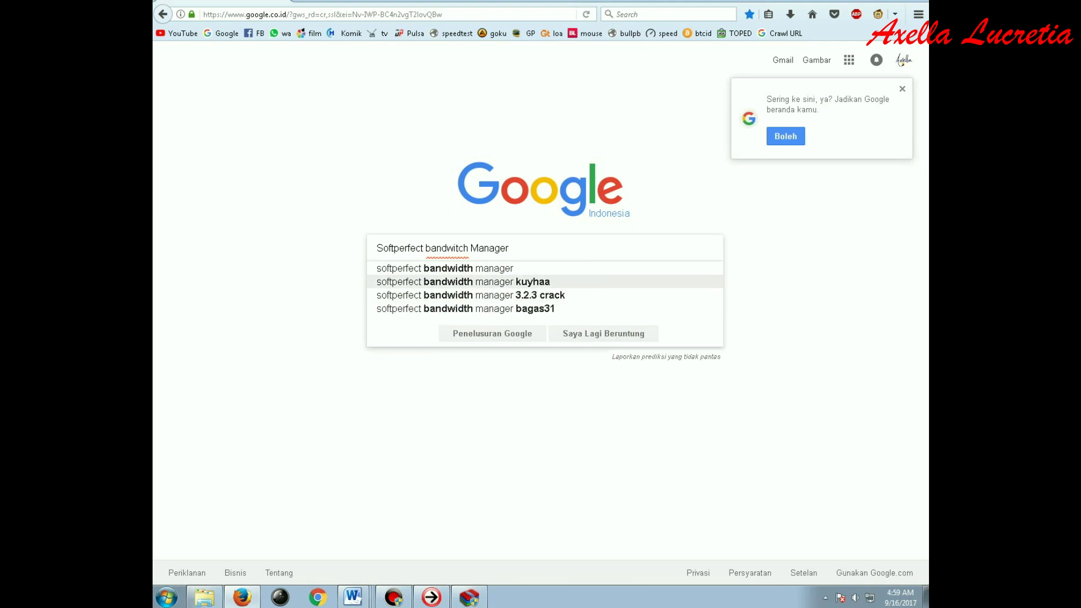
pyautogui.click(462, 281)
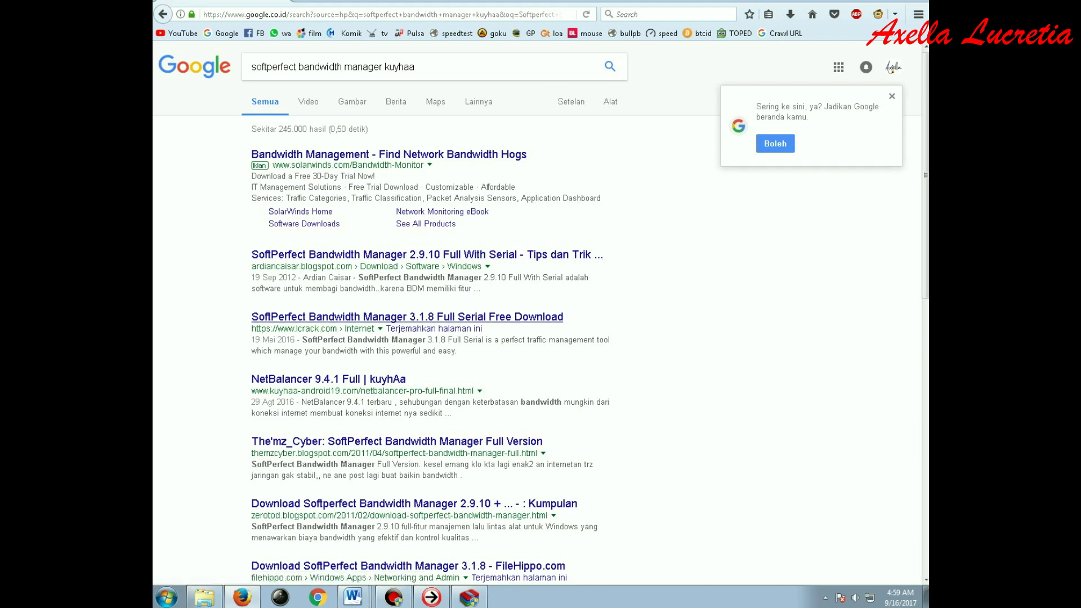
# Open the lcrack.com SoftPerfect Bandwidth Manager 3.1.8 download page, browse it, and return to Word.
pyautogui.click(407, 316)
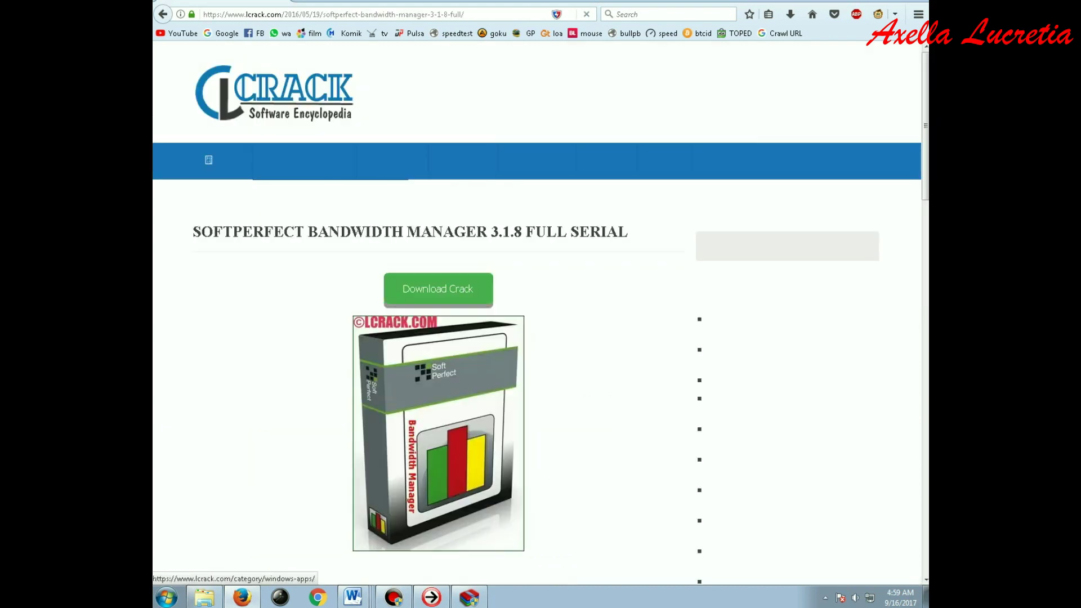
pyautogui.scroll(-15, 538, 313)
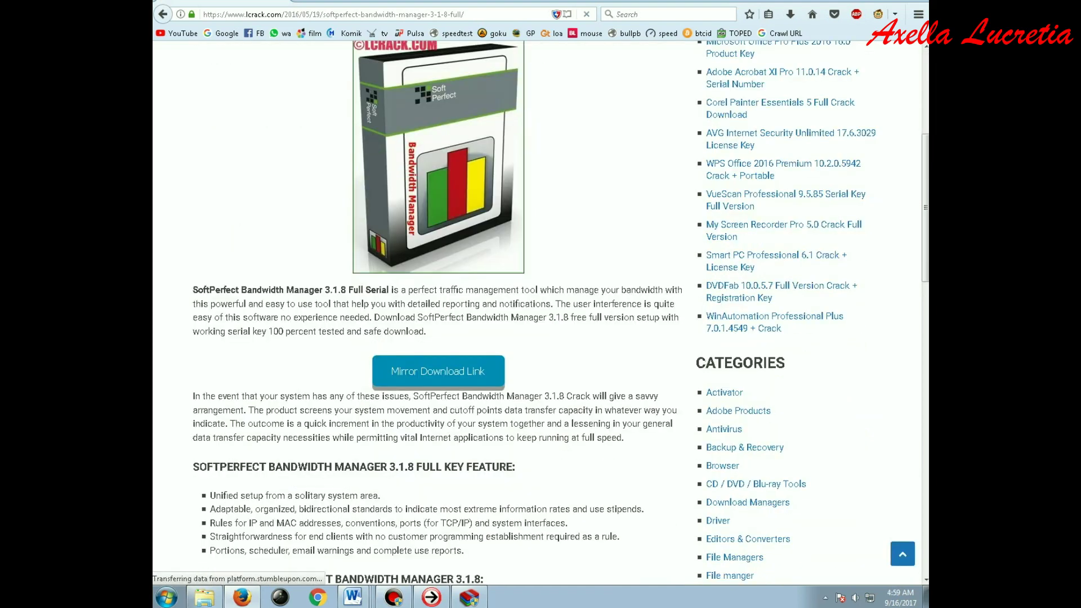
pyautogui.scroll(-4, 538, 313)
pyautogui.scroll(4, 537, 313)
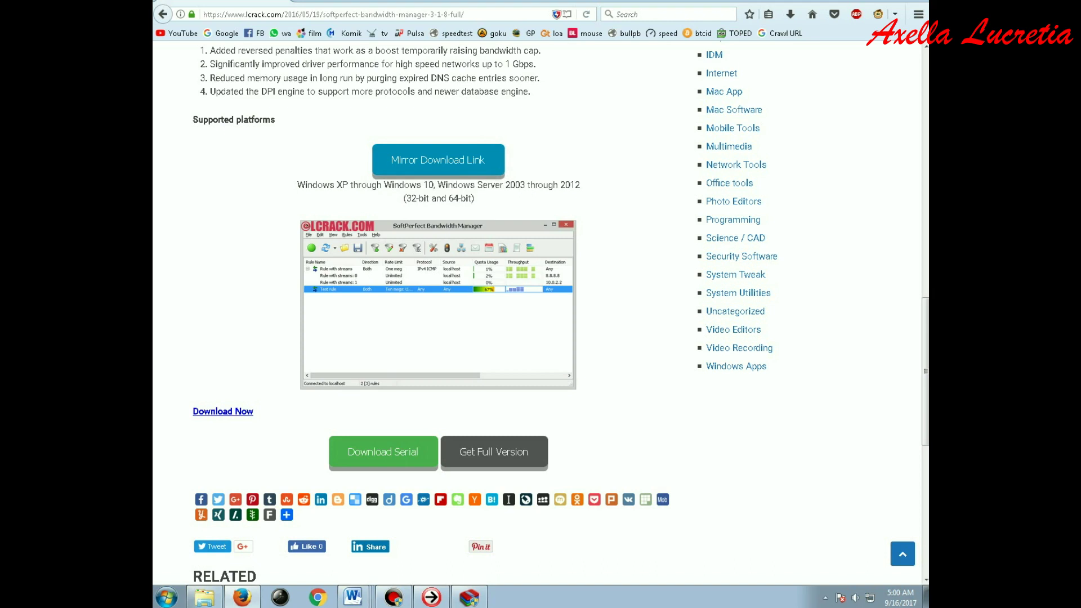
pyautogui.moveTo(242, 597)
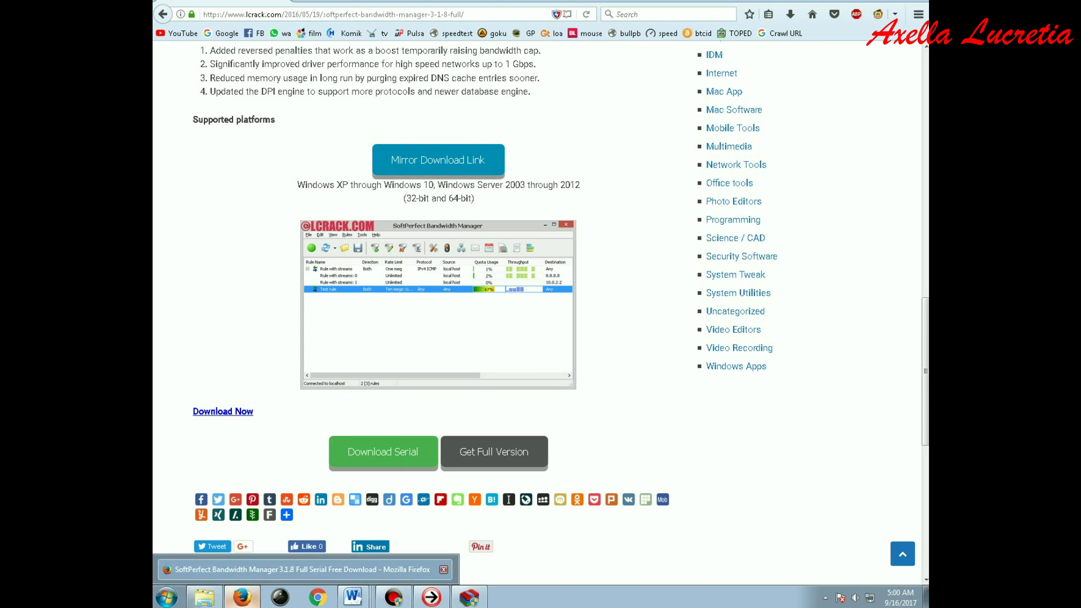
pyautogui.hotkey('alt', 'Tab')
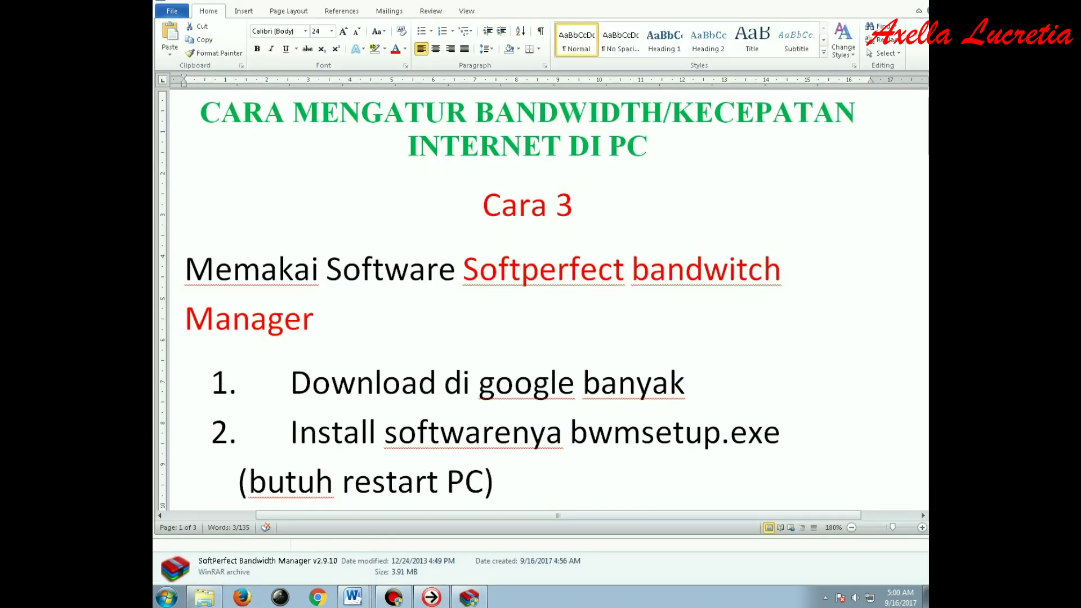
pyautogui.click(204, 597)
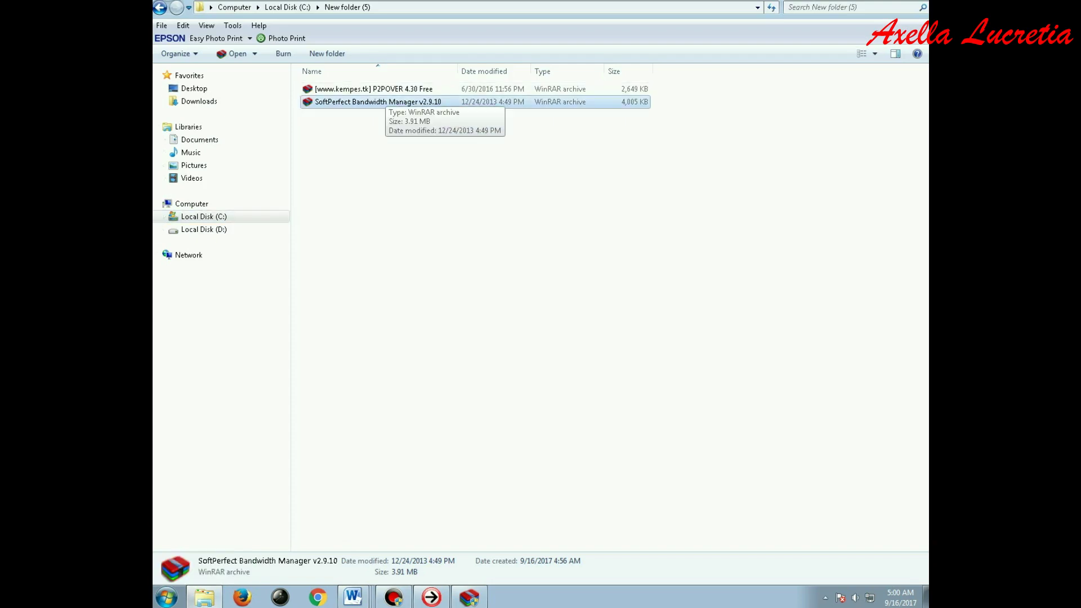
pyautogui.moveTo(353, 596)
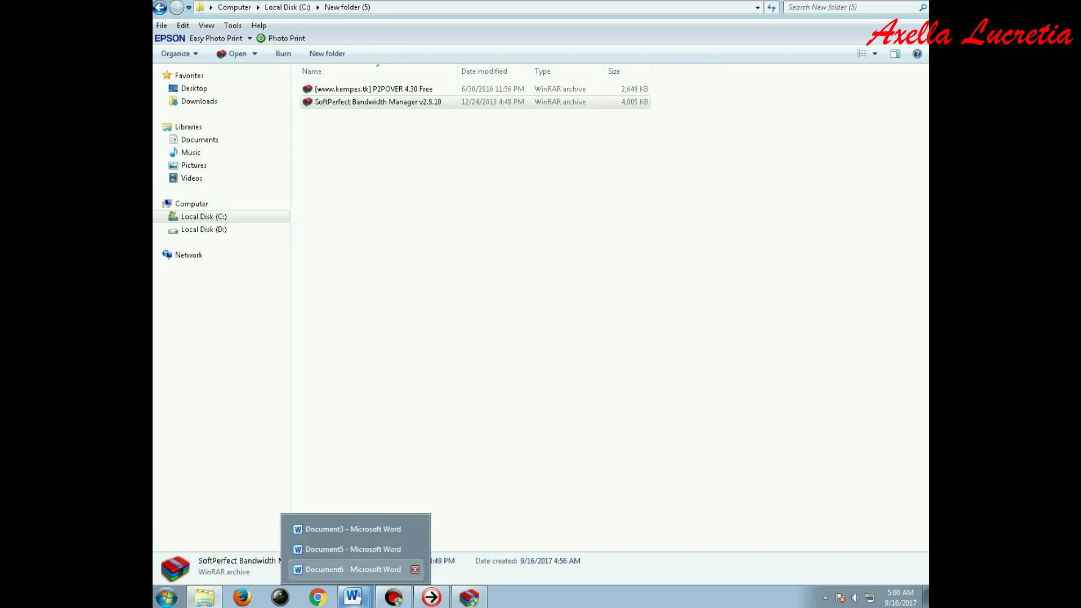
pyautogui.click(349, 569)
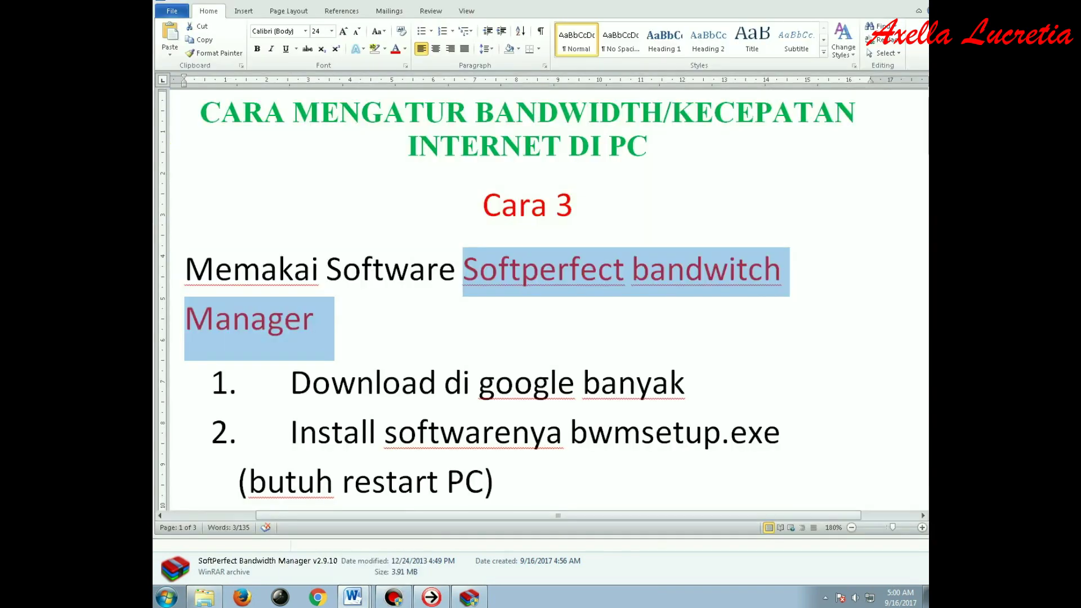
# Colour 'Download di google banyak' and 'Install softwarenya bwmsetup.exe' red, then select bwmsetup.exe.
pyautogui.moveTo(289, 383); pyautogui.dragTo(703, 384)
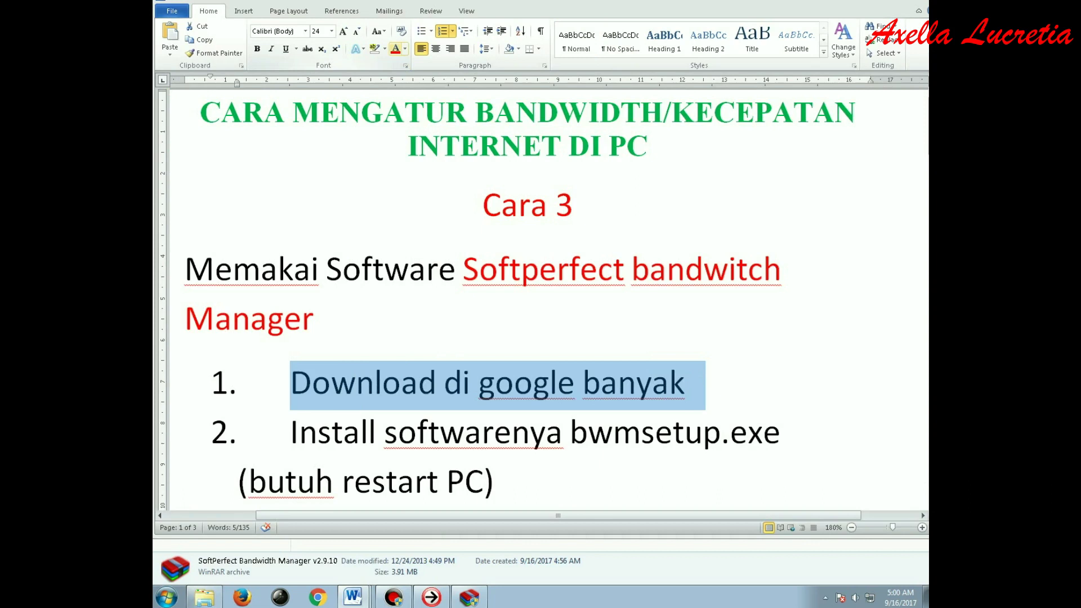
pyautogui.click(395, 49)
pyautogui.scroll(-3, 540, 299)
pyautogui.moveTo(290, 274); pyautogui.dragTo(788, 275)
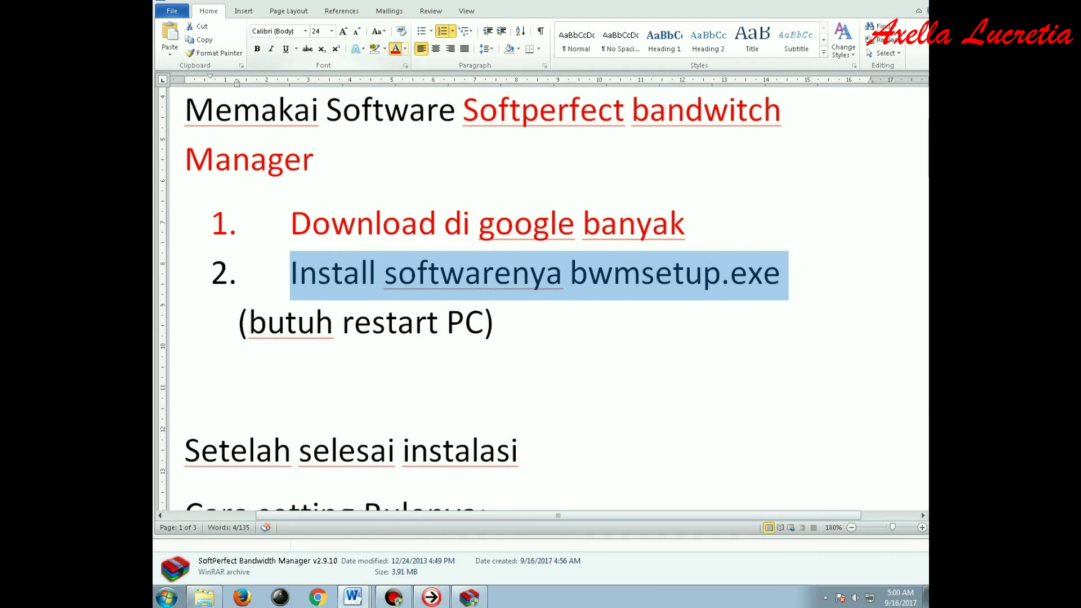
pyautogui.click(395, 49)
pyautogui.click(655, 274)
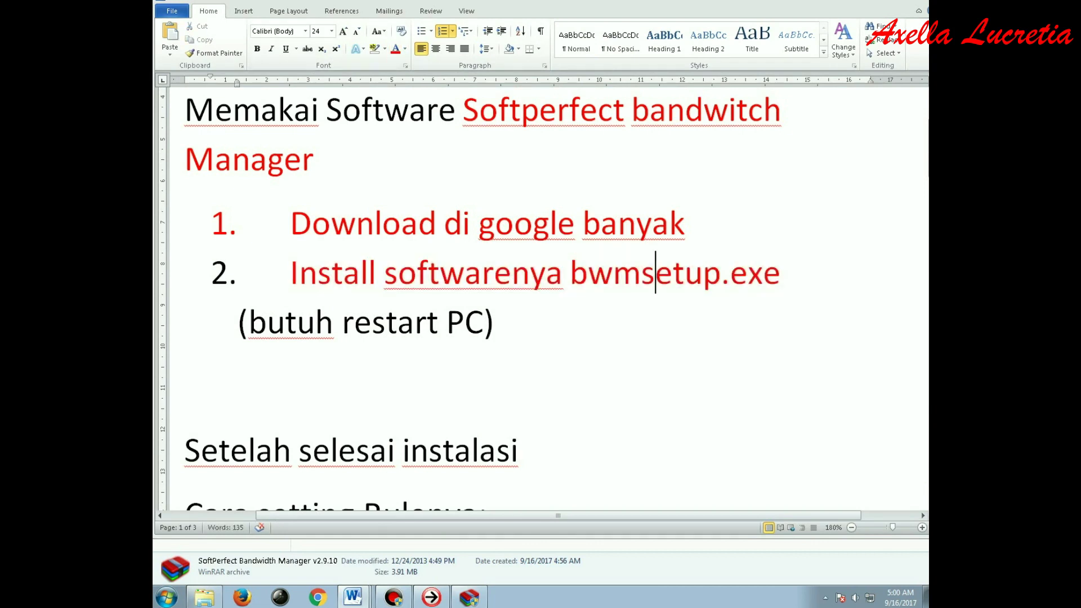
pyautogui.moveTo(569, 275); pyautogui.dragTo(788, 276)
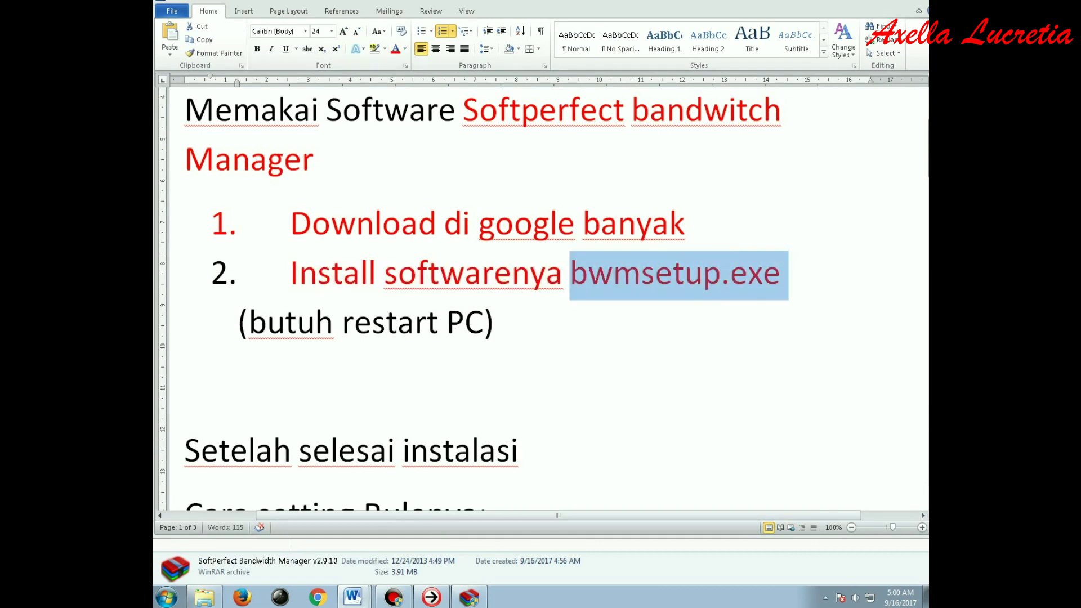
pyautogui.click(469, 597)
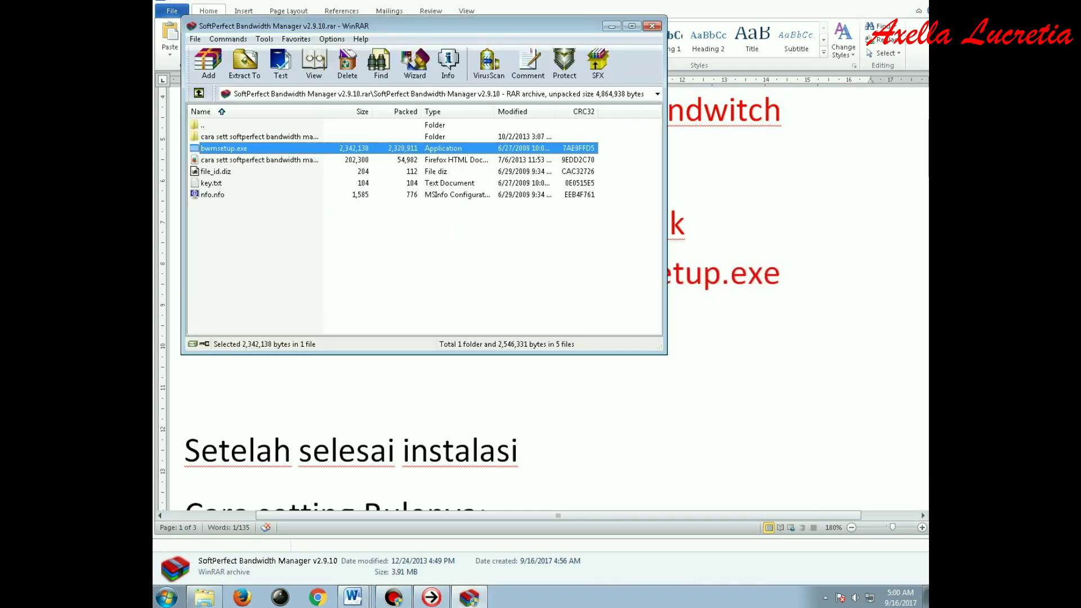
# Run bwmsetup.exe from the archive and cancel the setup's already-running warning.
pyautogui.hotkey('ctrl', 'space')
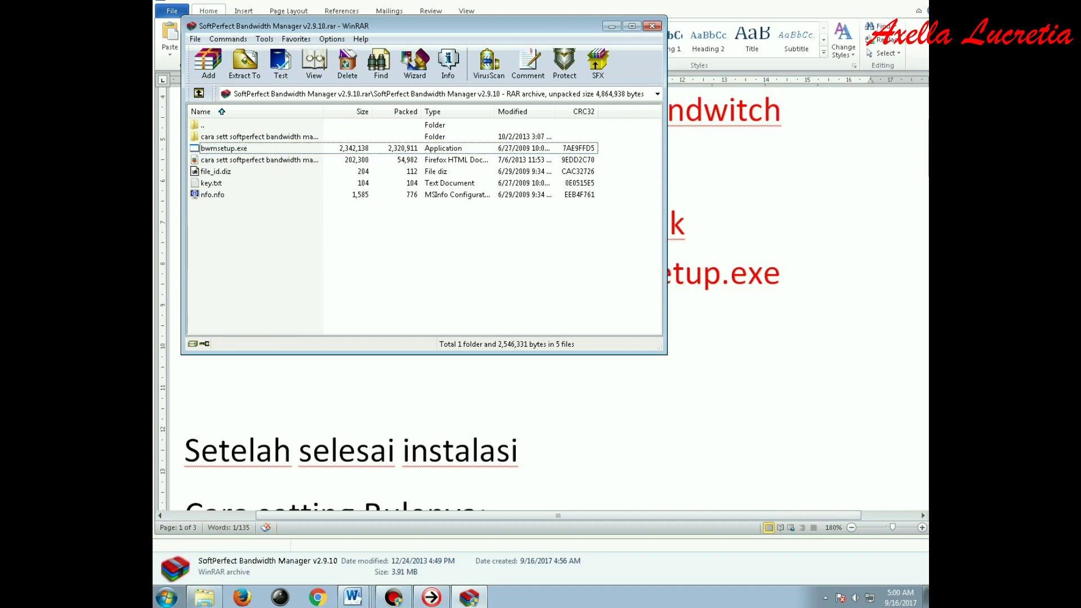
pyautogui.press('Return')
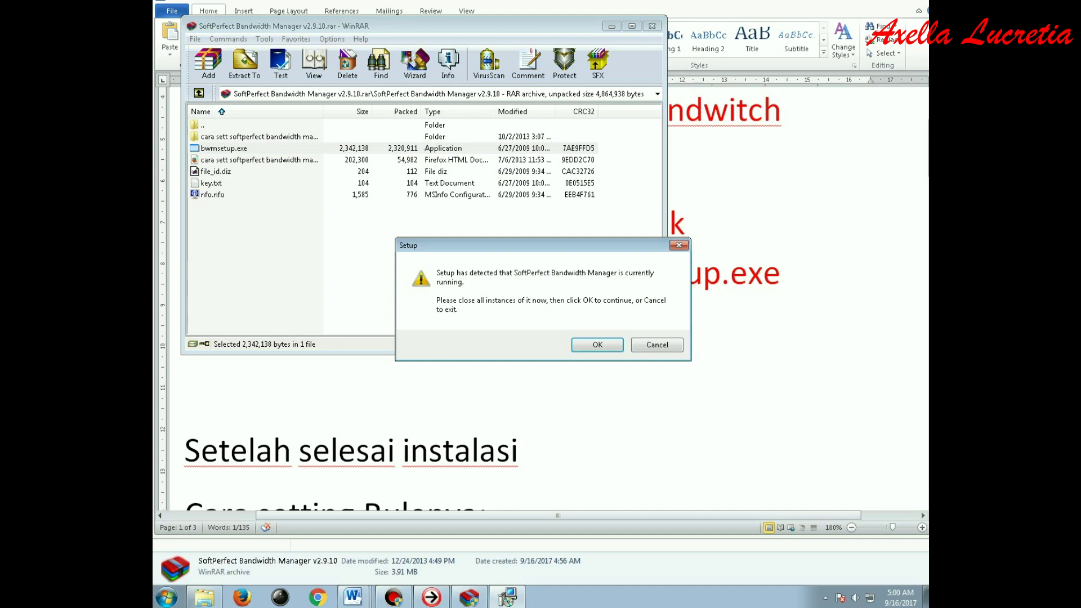
pyautogui.press('Tab')
pyautogui.press('Return')
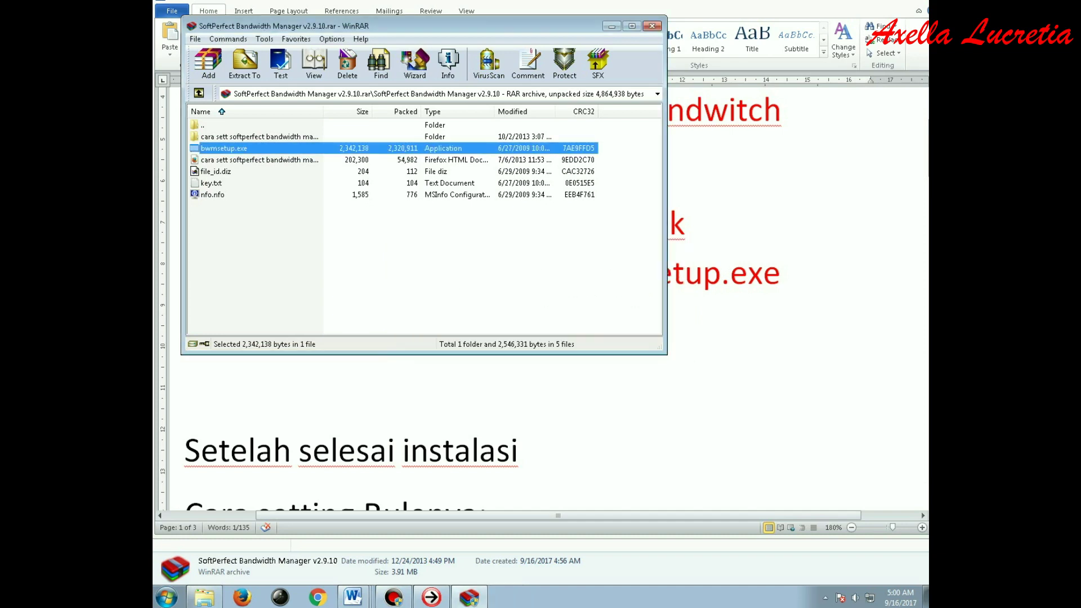
# Close WinRAR and colour the '(butuh restart PC)' note red.
pyautogui.click(651, 26)
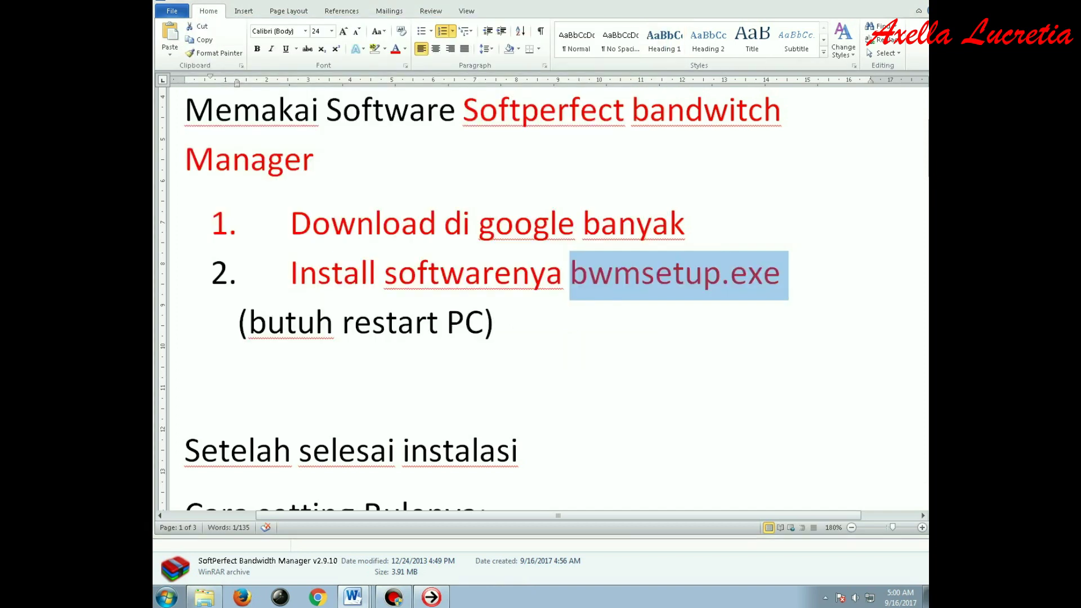
pyautogui.moveTo(238, 322); pyautogui.dragTo(484, 322)
pyautogui.click(485, 322)
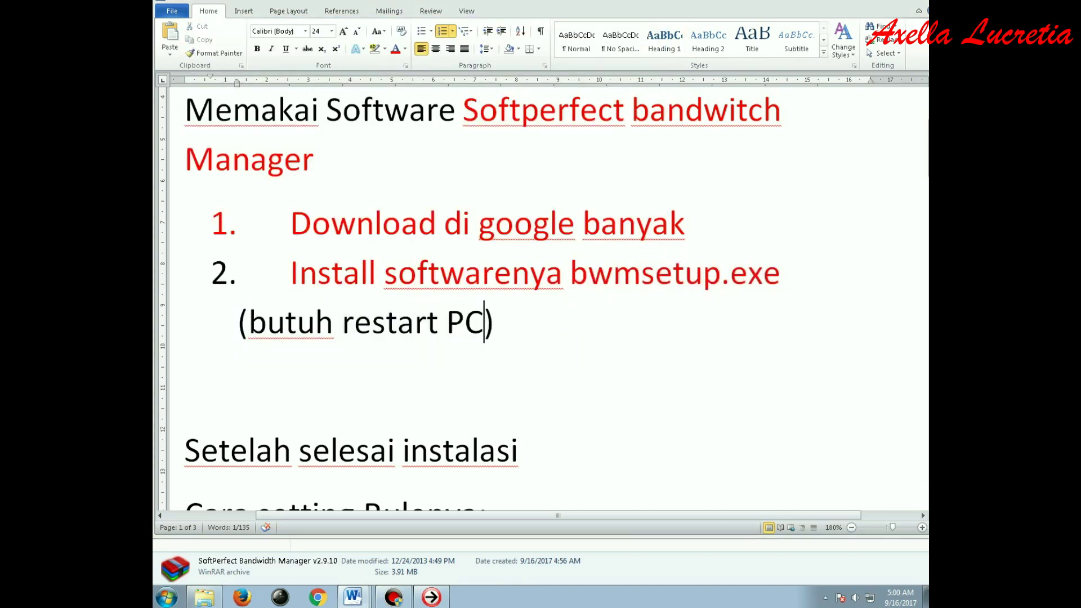
pyautogui.moveTo(237, 322); pyautogui.dragTo(509, 324)
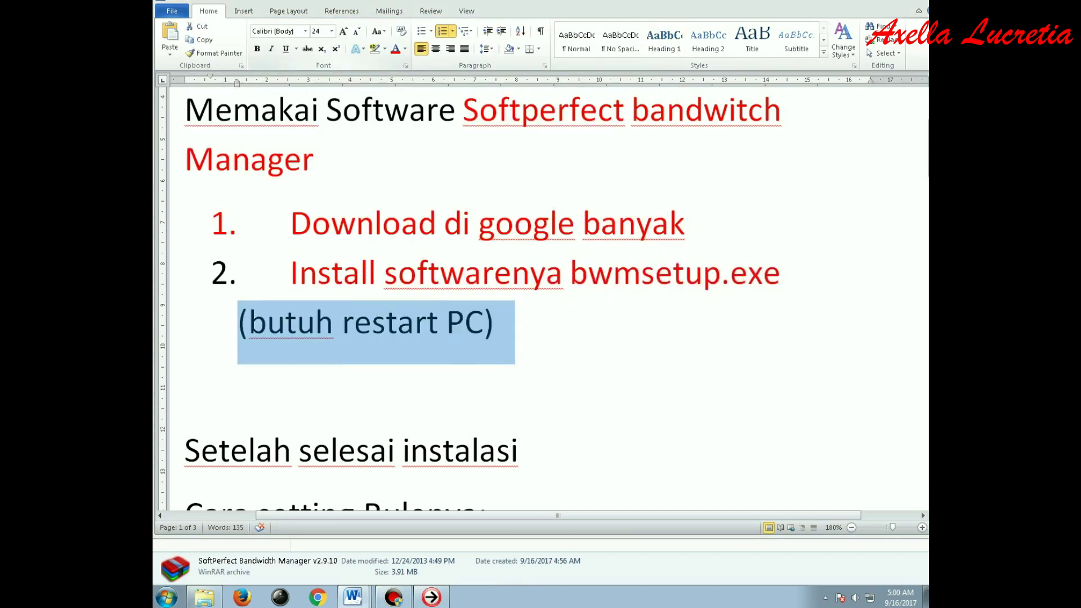
pyautogui.click(395, 48)
# Make 'Setelah selesai instalasi' red and select the 'Cara setting Rulenya' heading.
pyautogui.scroll(-6, 540, 293)
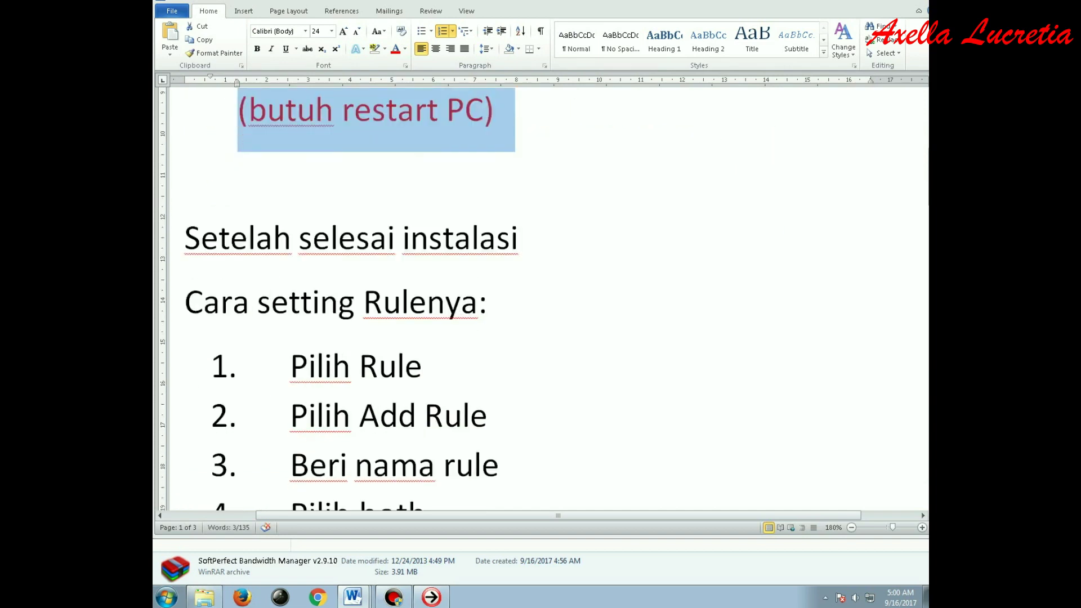
pyautogui.moveTo(186, 186); pyautogui.dragTo(534, 191)
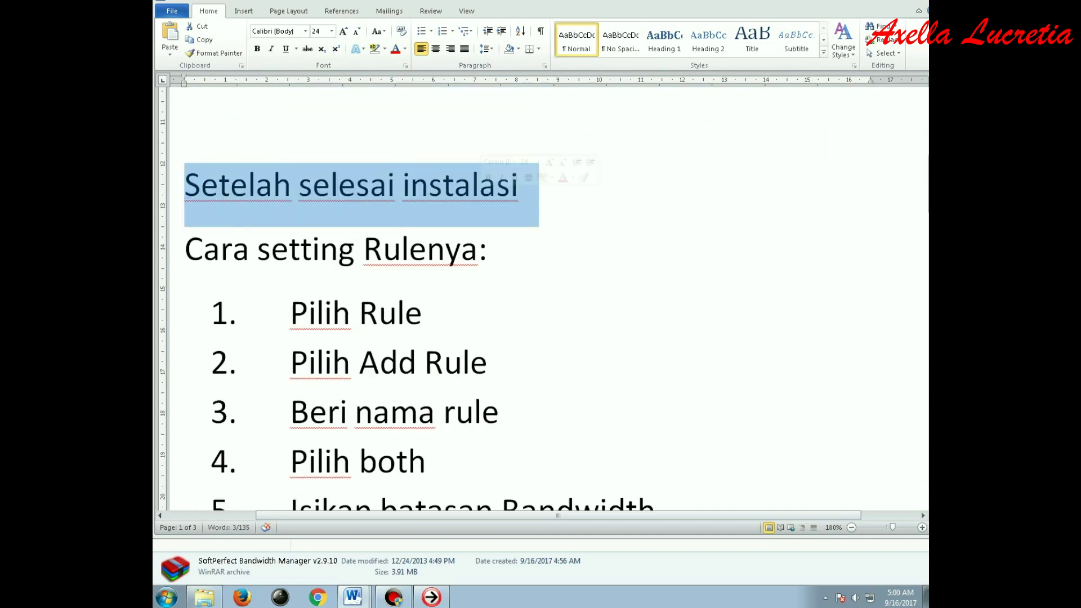
pyautogui.click(395, 49)
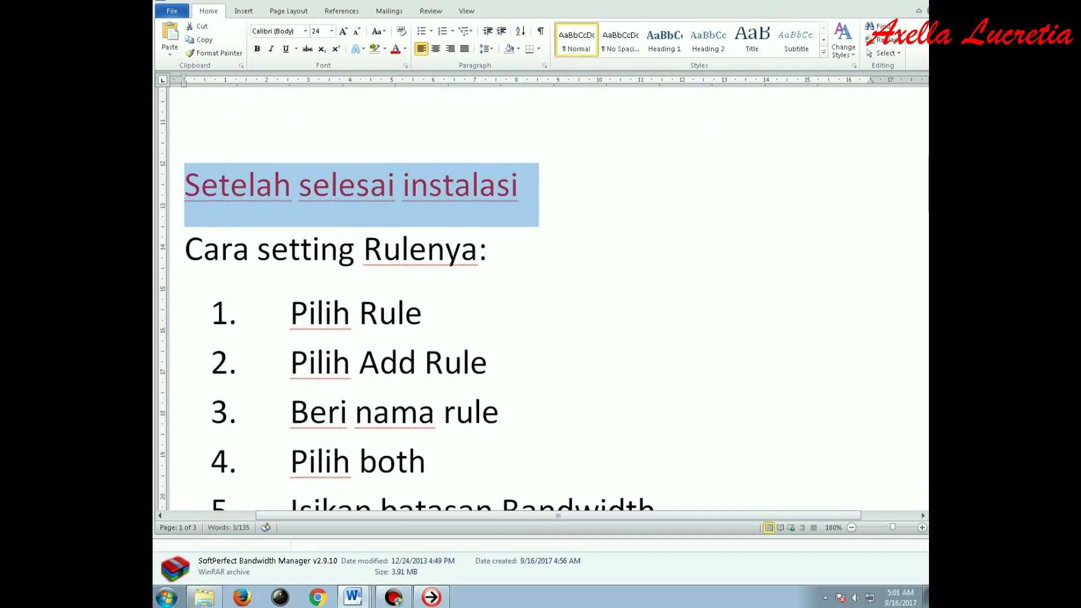
pyautogui.moveTo(185, 250); pyautogui.dragTo(478, 250)
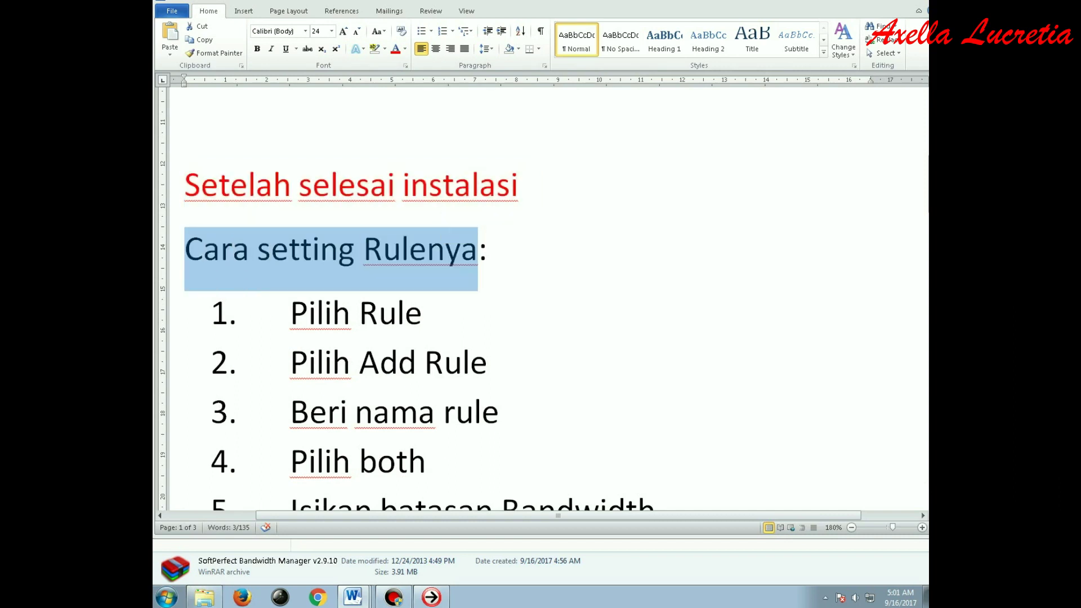
pyautogui.scroll(-3, 541, 298)
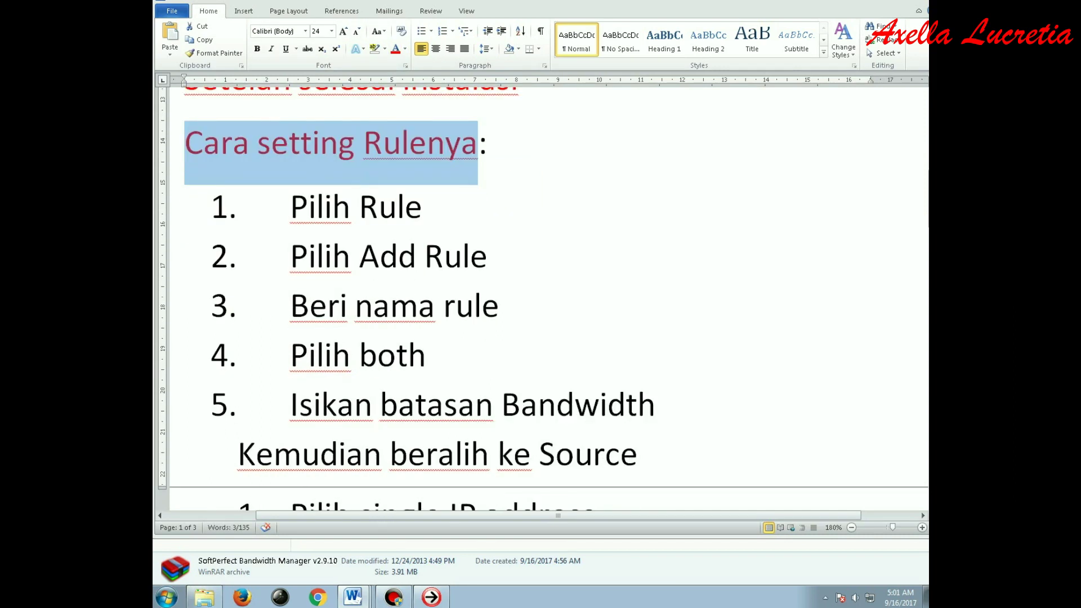
pyautogui.click(431, 597)
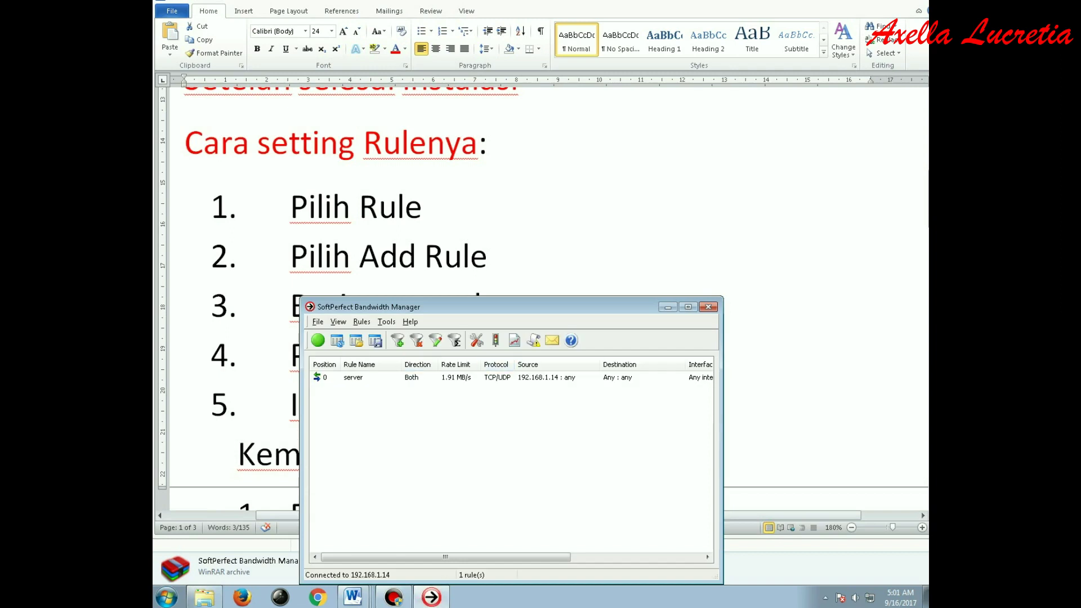
# Colour step 1 'Pilih Rule' and the words 'Add Rule' red in the Word notes.
pyautogui.hotkey('alt', 'Tab')
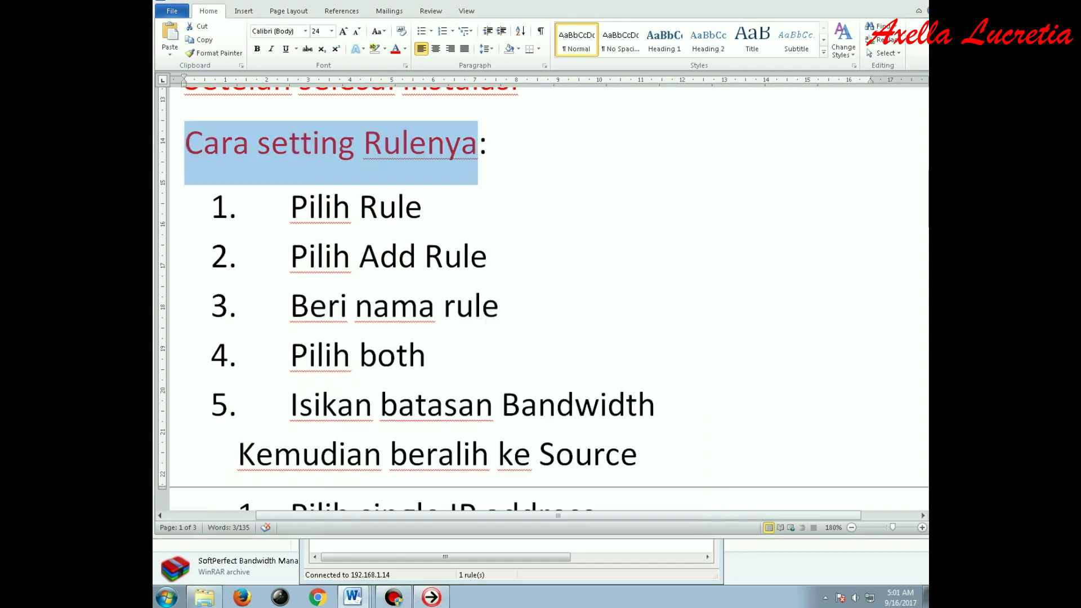
pyautogui.moveTo(292, 207); pyautogui.dragTo(442, 209)
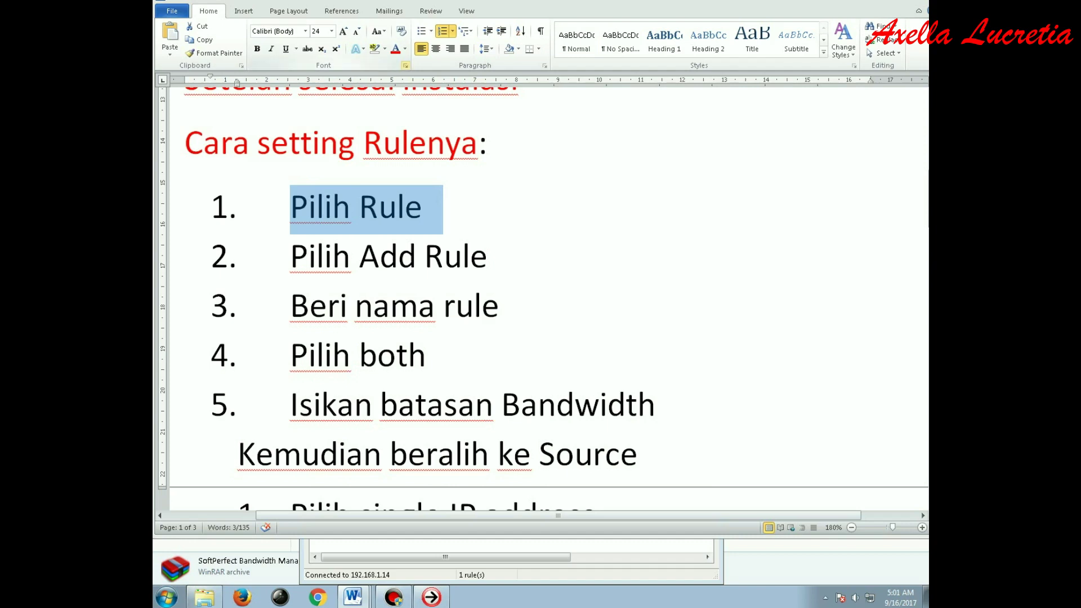
pyautogui.click(395, 48)
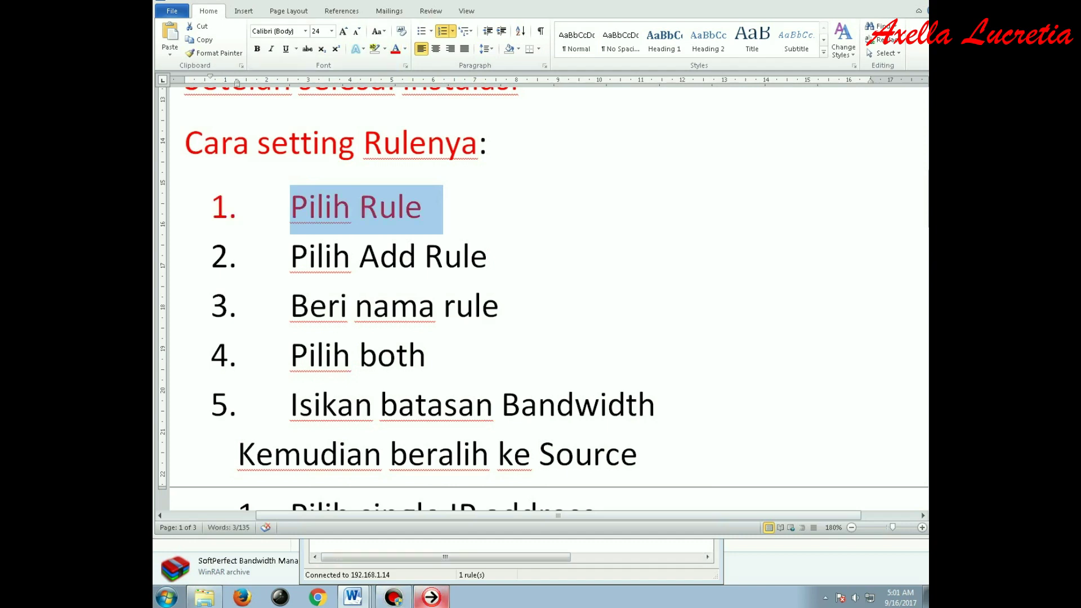
pyautogui.click(431, 596)
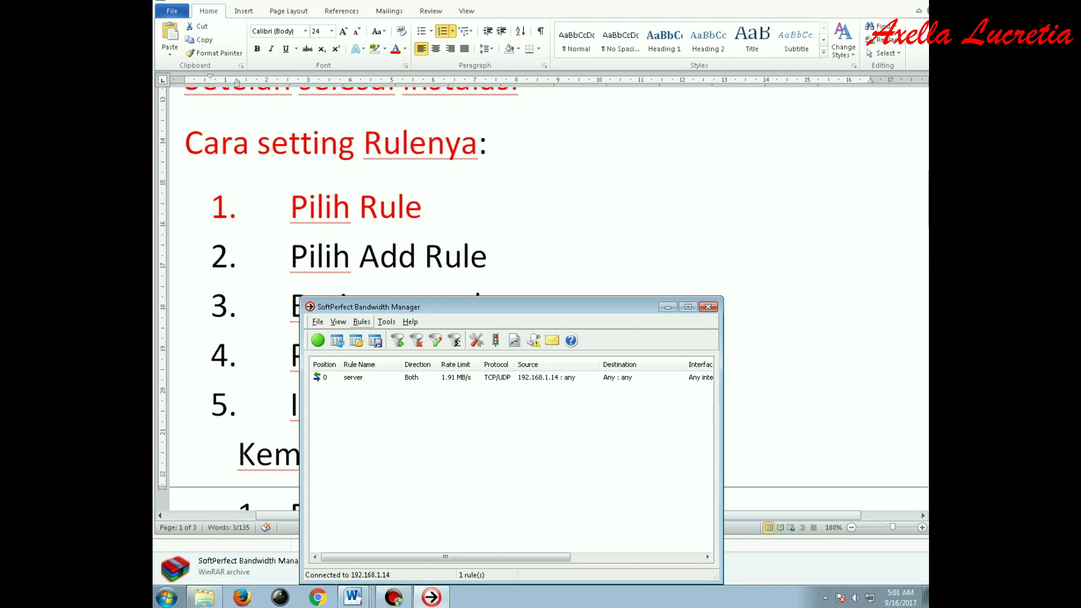
pyautogui.click(362, 321)
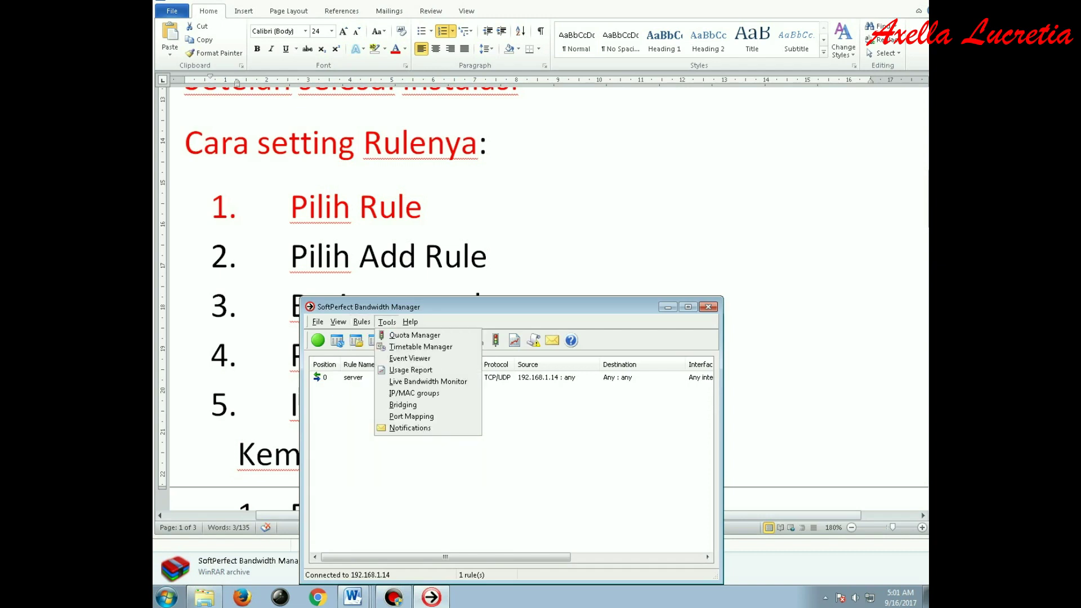
pyautogui.click(291, 207)
pyautogui.moveTo(290, 208); pyautogui.dragTo(422, 207)
pyautogui.moveTo(359, 257); pyautogui.dragTo(488, 256)
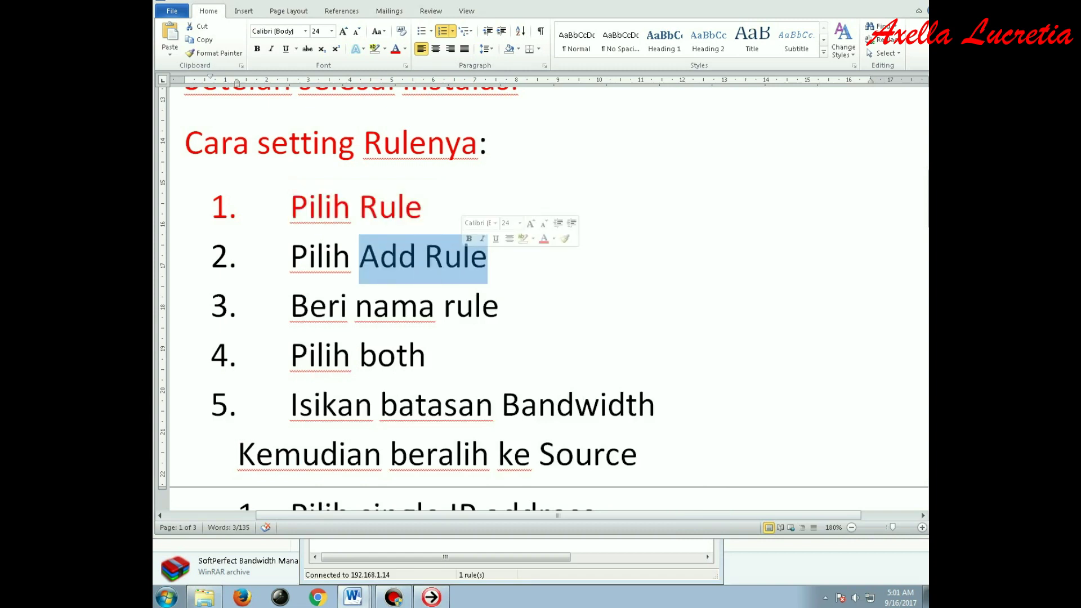
pyautogui.click(396, 48)
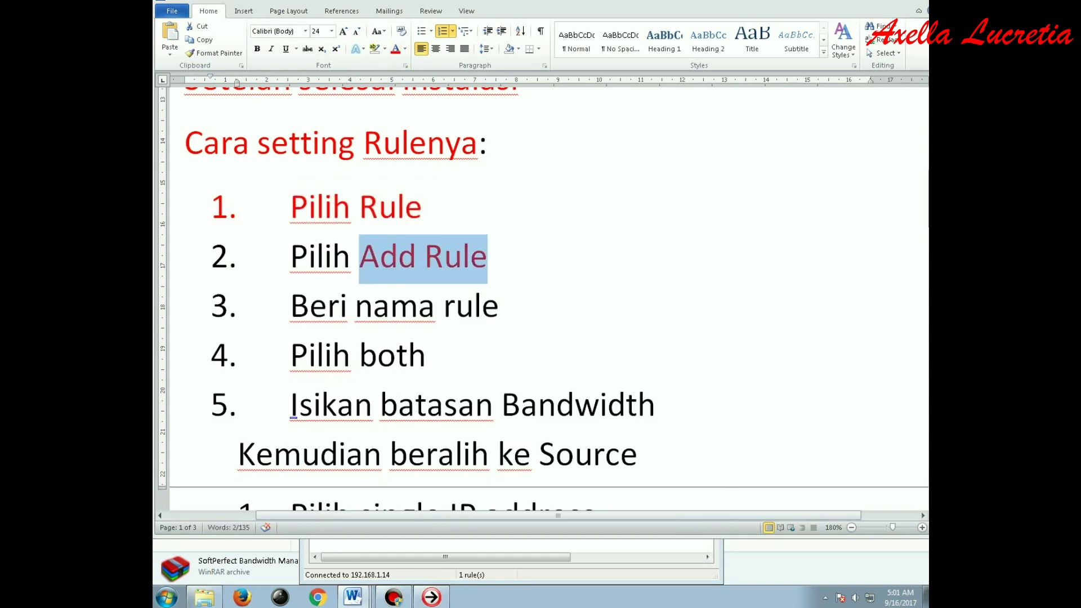
# Open SoftPerfect's Add Rule dialog from its rule commands.
pyautogui.click(432, 597)
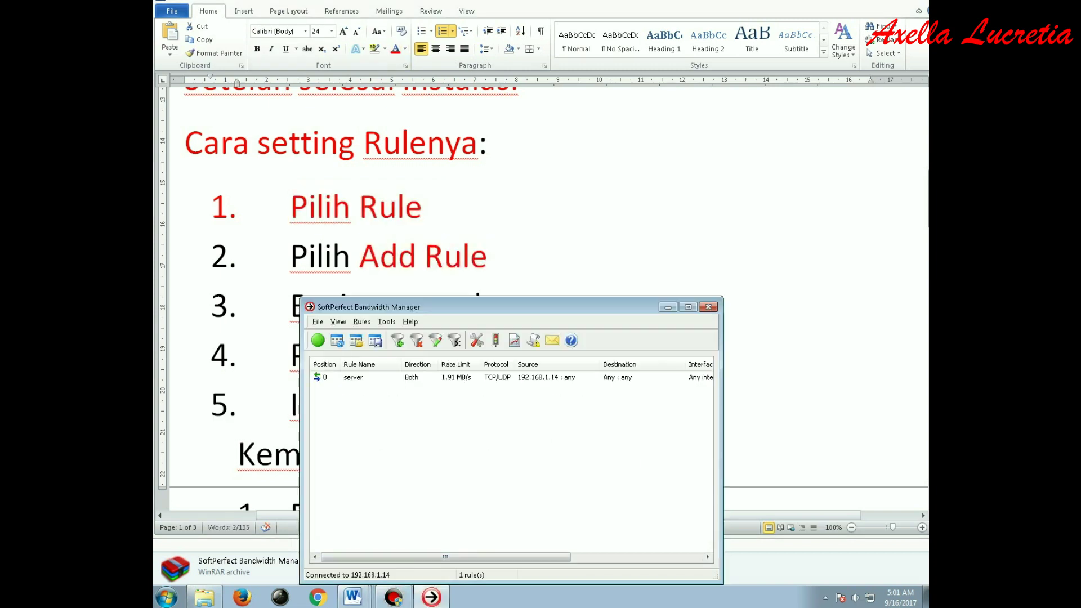
pyautogui.click(362, 322)
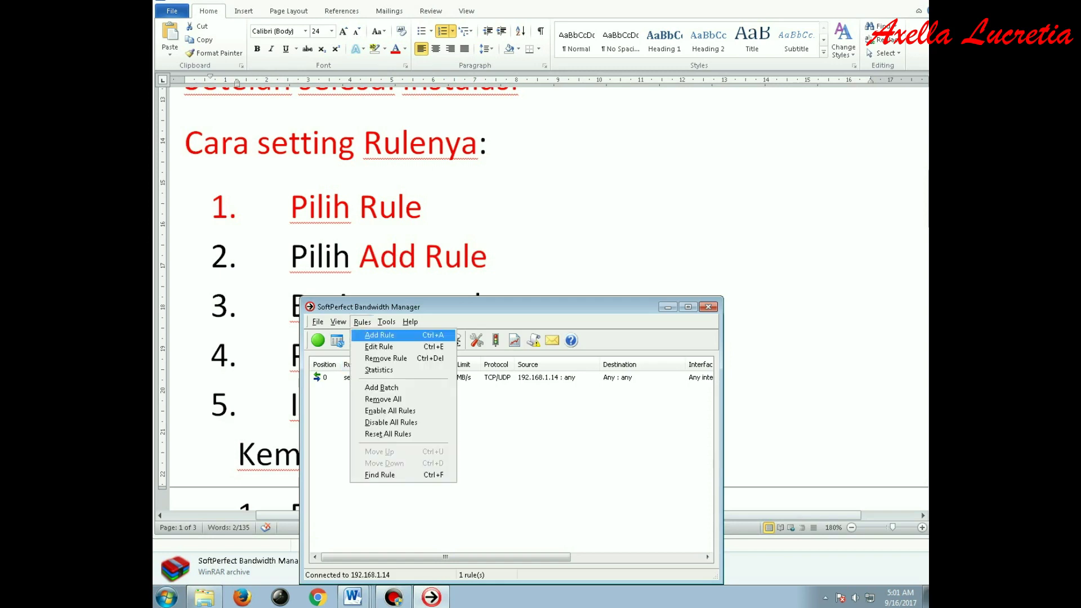
pyautogui.press('Return')
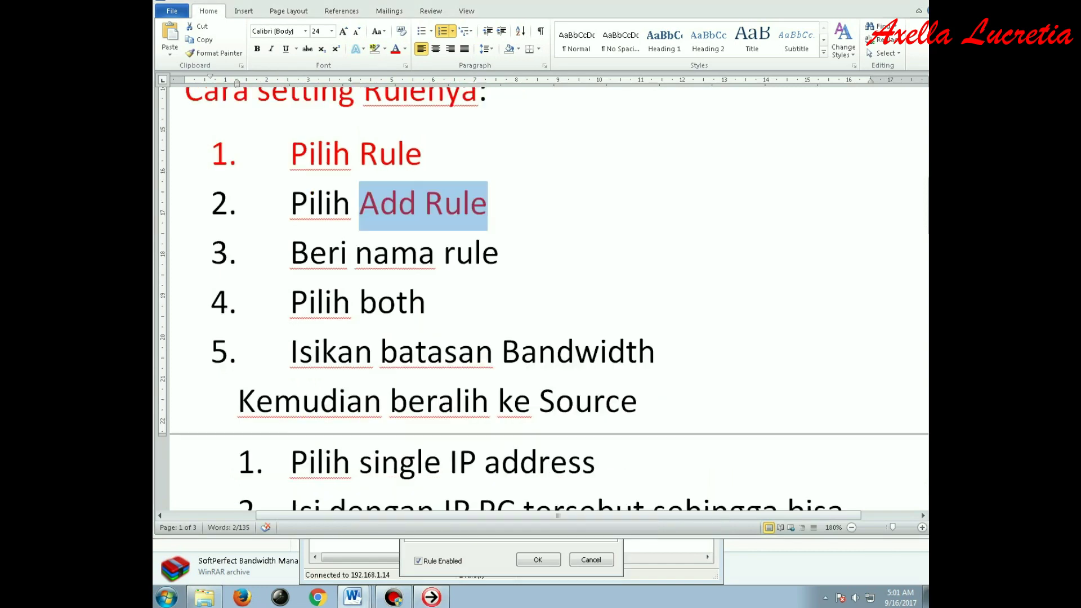
pyautogui.scroll(-2, 542, 298)
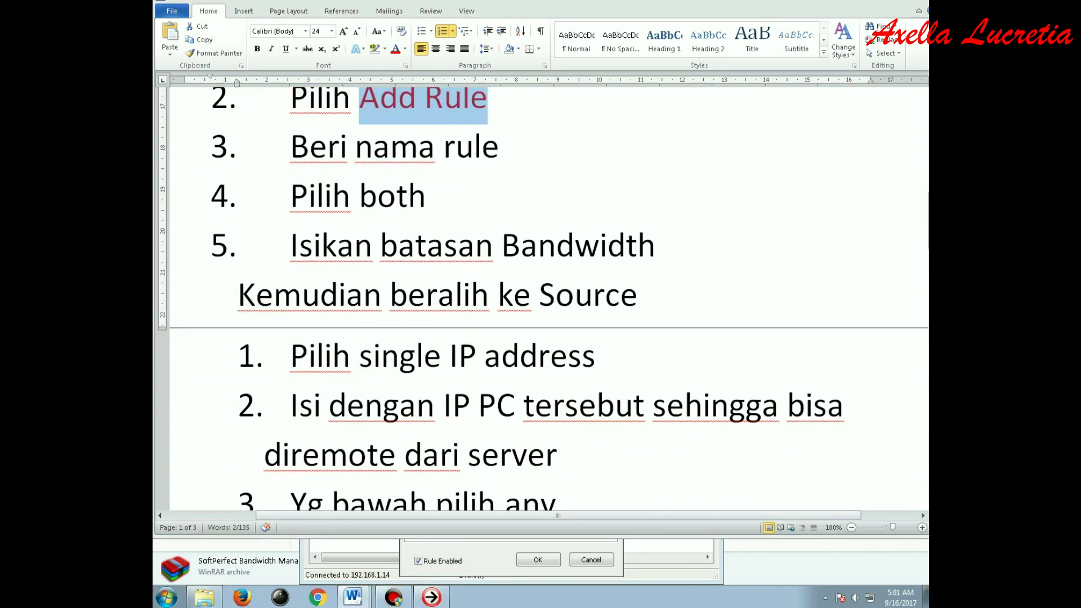
# Move 'Beri nama' after 'rule' in step 3, maximize Word, and show Add Rule again.
pyautogui.moveTo(290, 148); pyautogui.dragTo(498, 148)
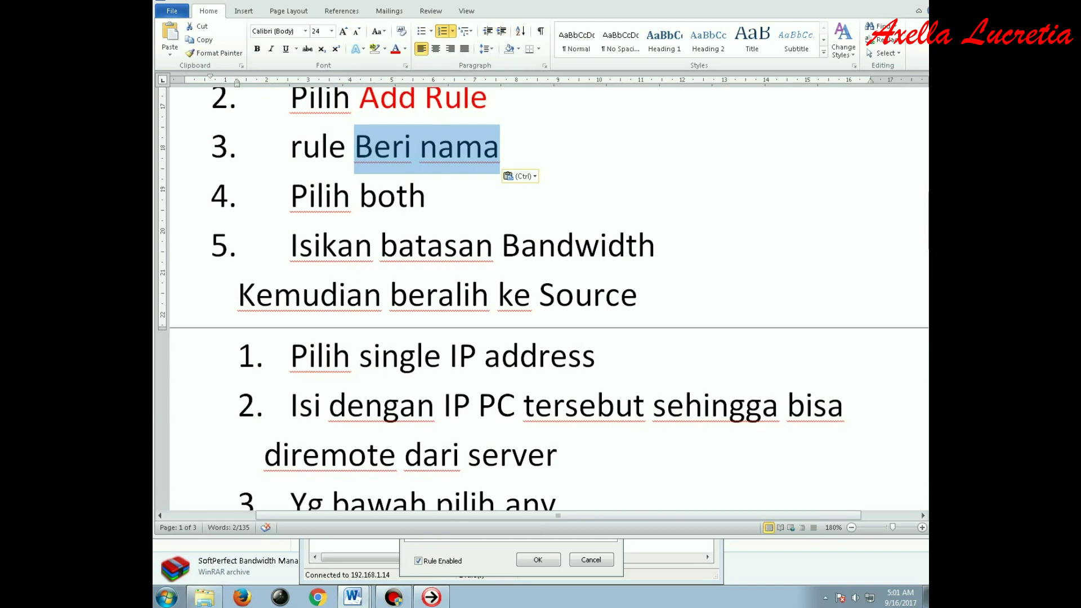
pyautogui.press('super+Up')
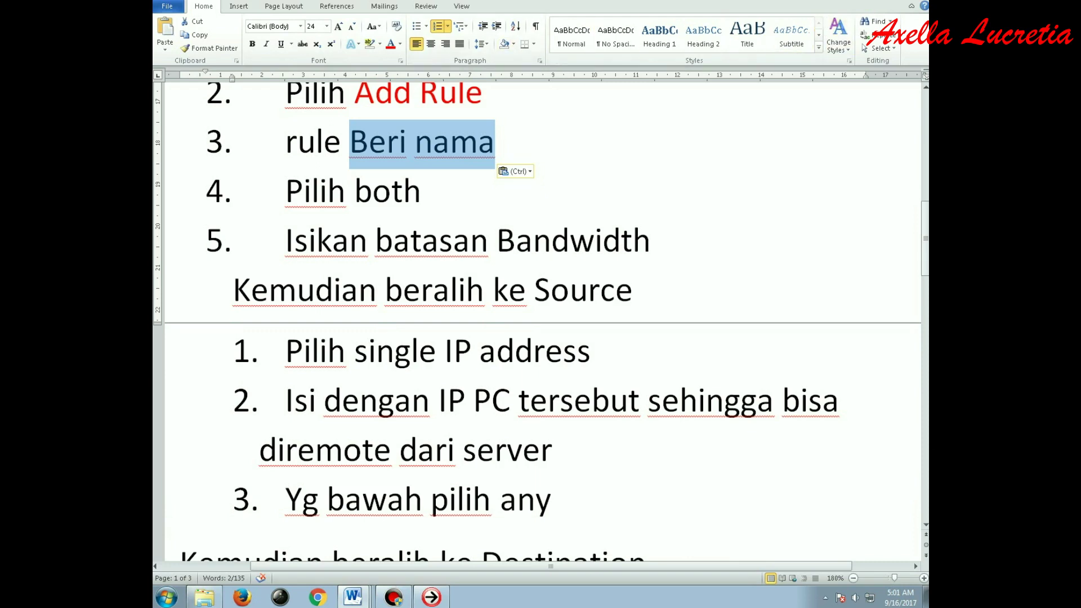
pyautogui.click(316, 141)
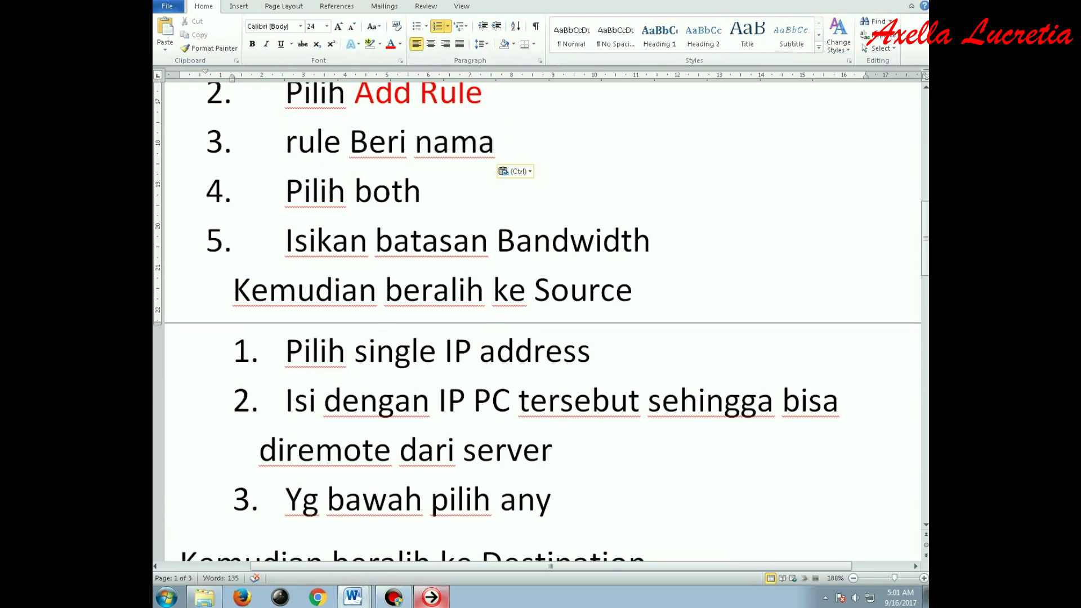
pyautogui.click(432, 597)
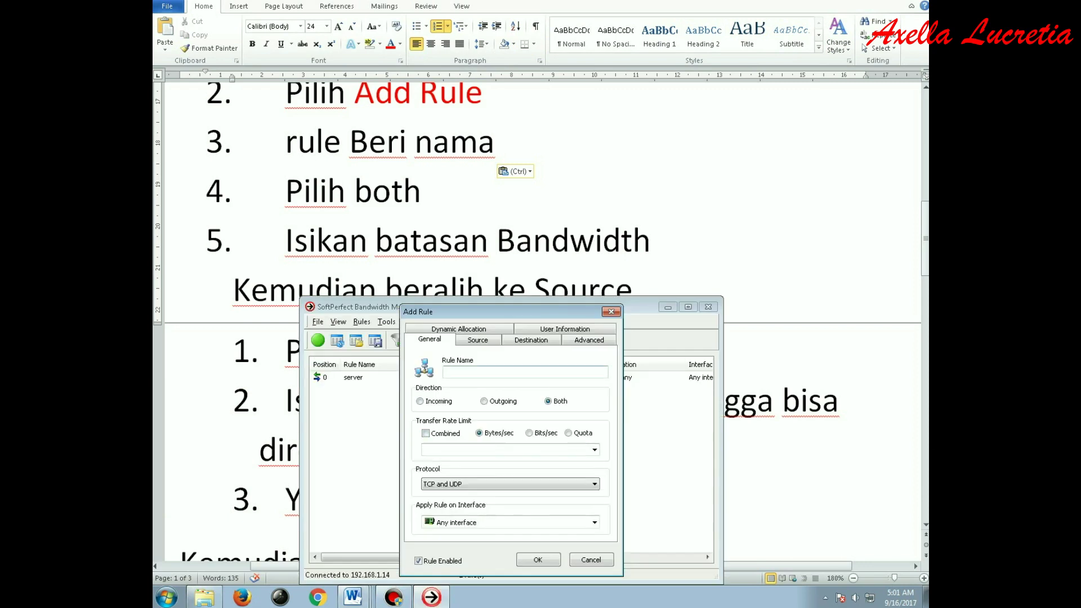